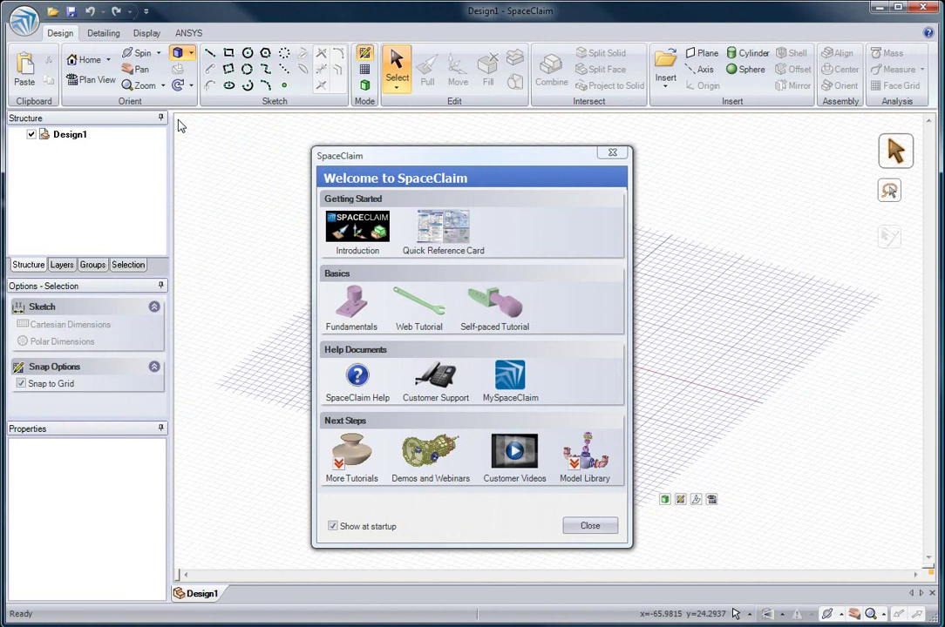
- Close the welcome window and look over the ANSYS integration commands
left_click(612, 152)
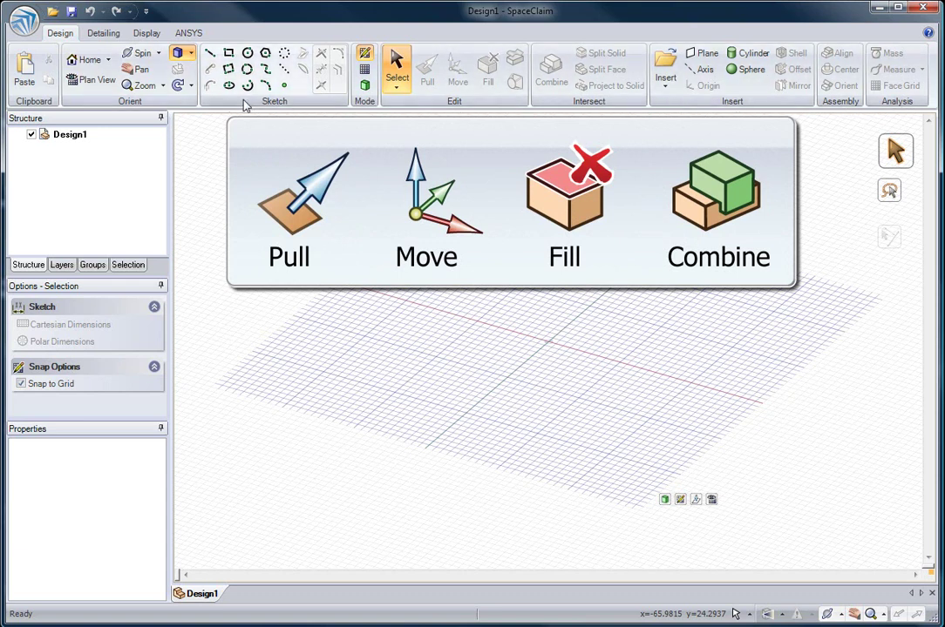
left_click(189, 35)
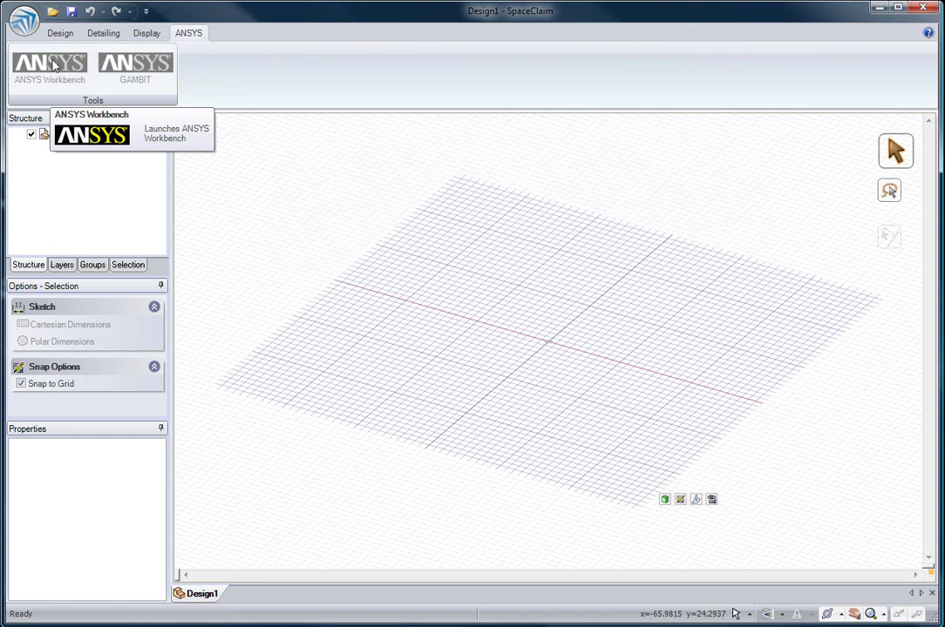
left_click(61, 33)
- Open the CATIA V5 assembly suspension_mech.CATProduct from the suspension_mech folder
left_click(54, 12)
double_click(139, 73)
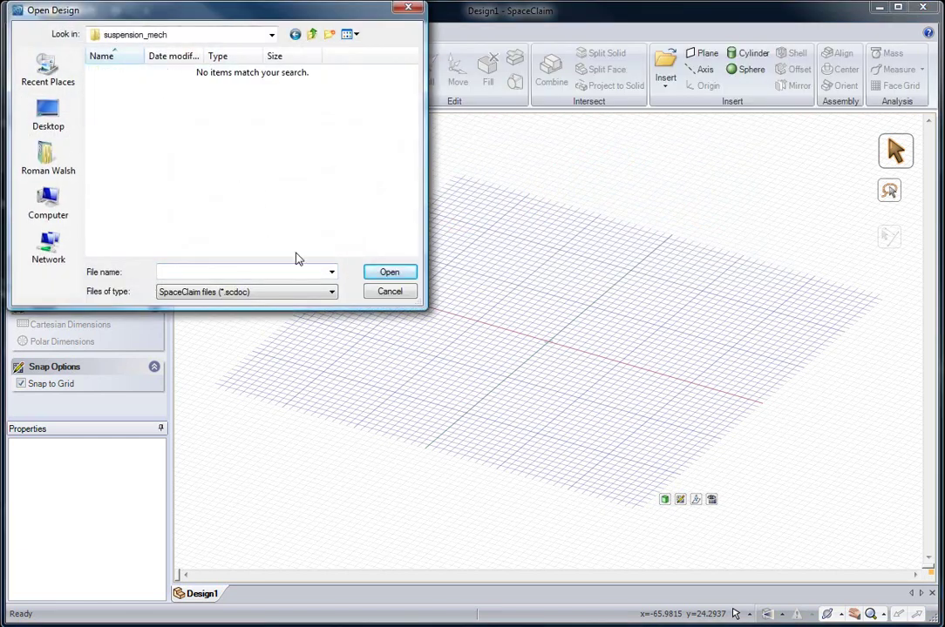
left_click(329, 292)
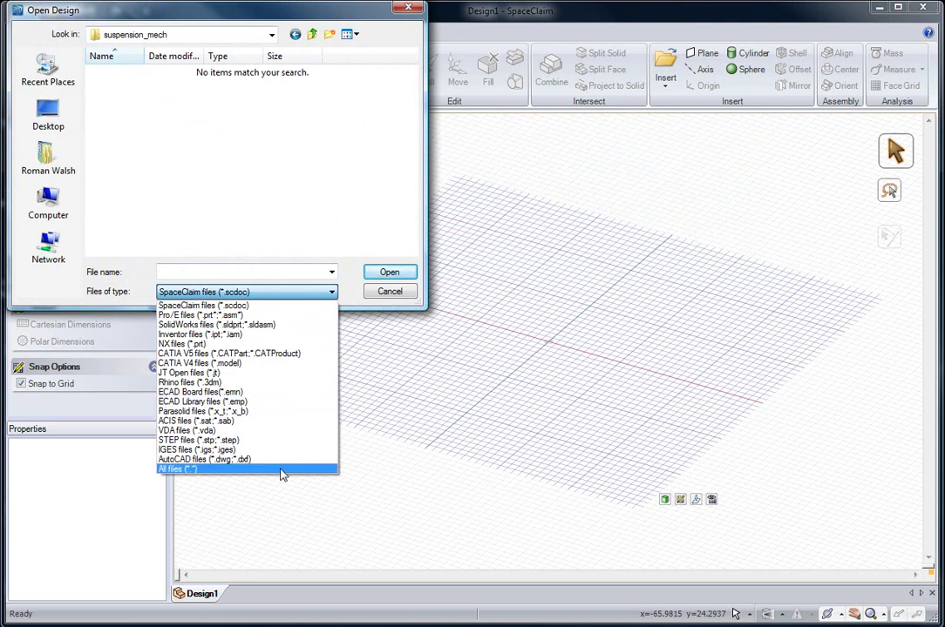
left_click(248, 354)
left_click(413, 177)
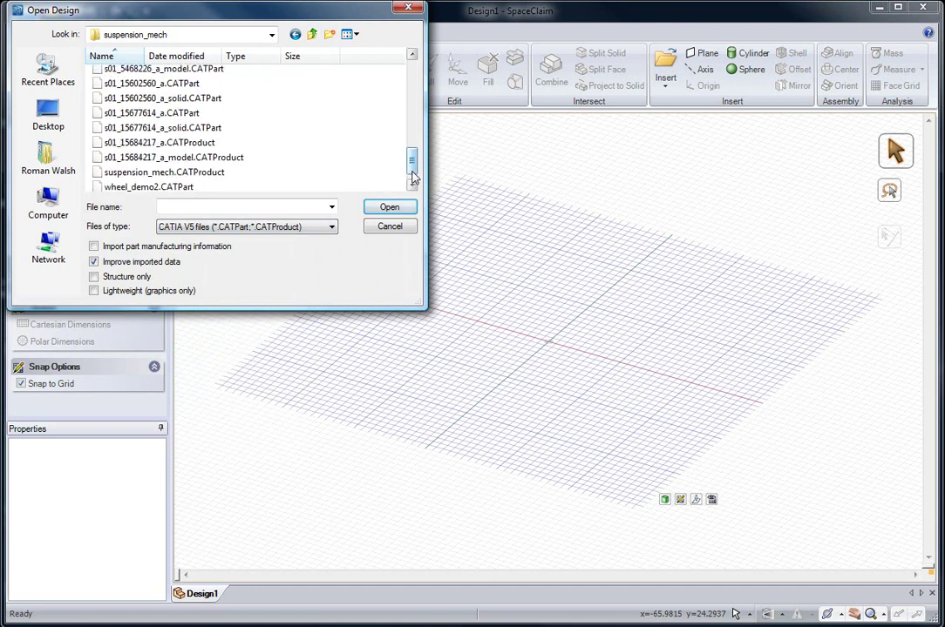
double_click(247, 173)
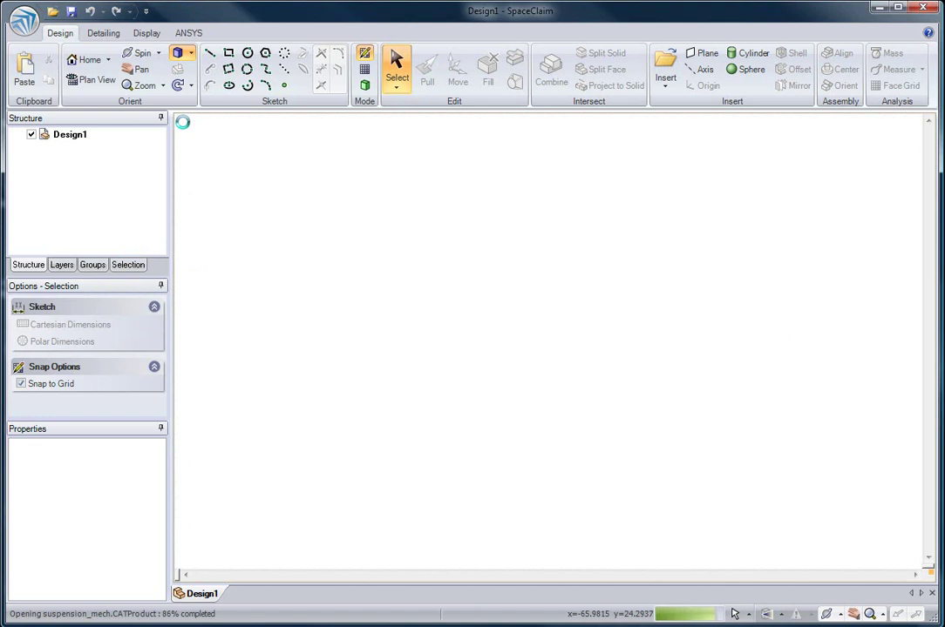
- Isolate the brake caliper with its two guide pins by hiding all other components of the suspension assembly
middle_click_drag(569, 388, 533, 416)
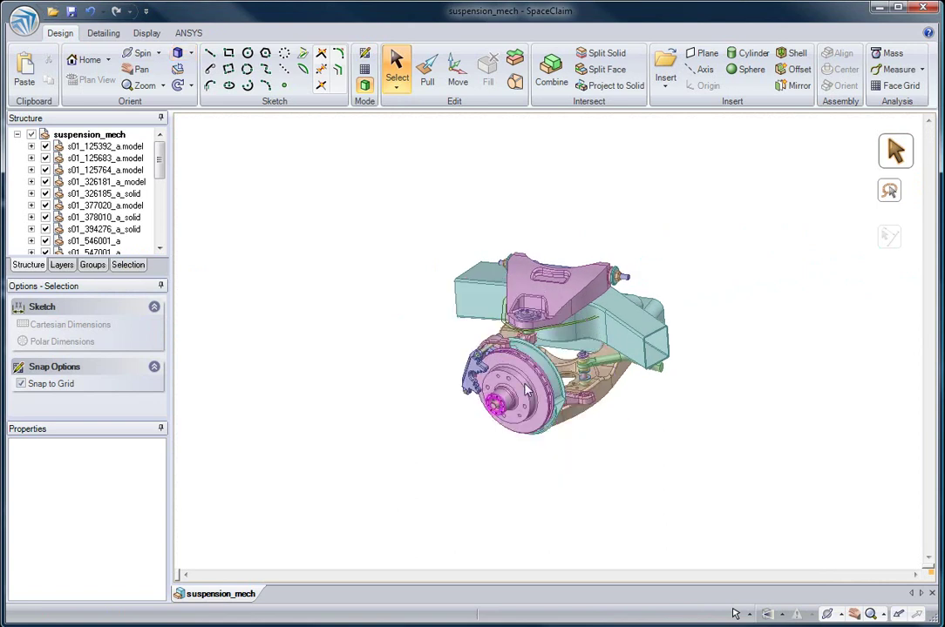
middle_click_drag(481, 403, 549, 528)
scroll(505, 410, "up", 3)
mouse_move(671, 553)
left_mouse_down()
mouse_move(562, 305)
mouse_move(544, 116)
mouse_move(546, 125)
left_mouse_up()
key("ctrl+h")
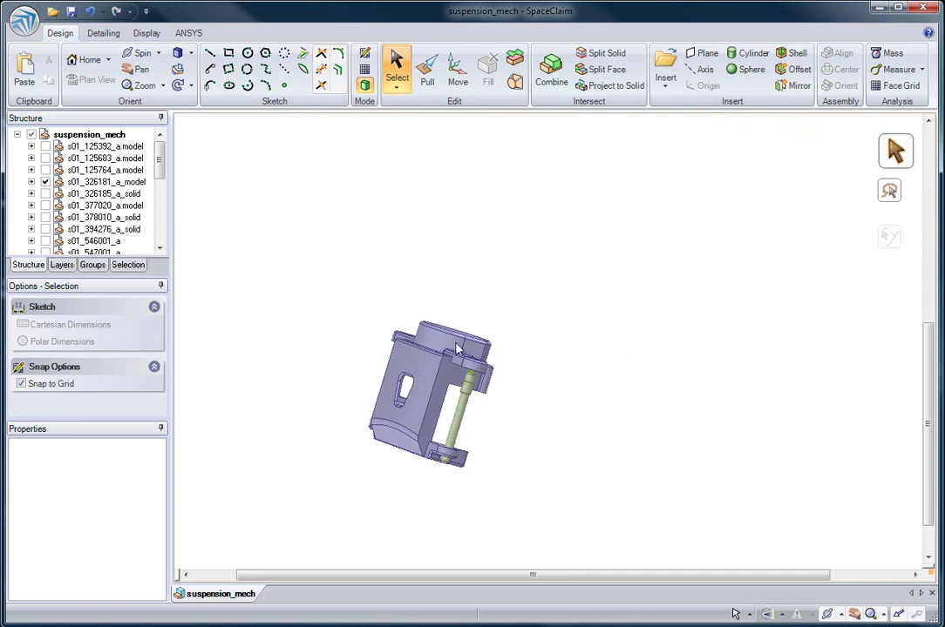
- Create a new component under the suspension_mech top-level assembly
middle_click_drag(426, 464, 308, 447)
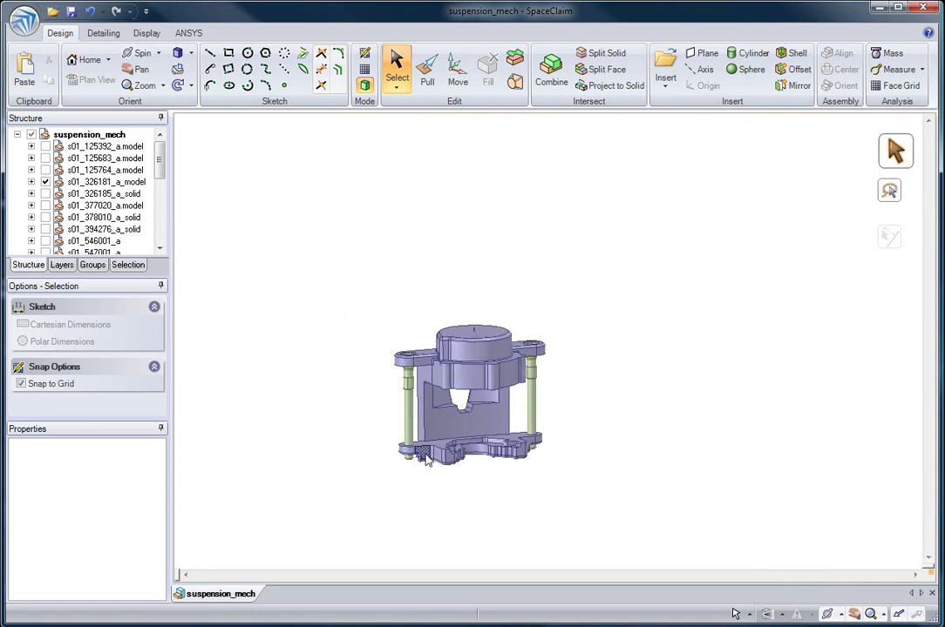
middle_click_drag(428, 456, 448, 573, "ctrl")
middle_click_drag(493, 438, 481, 459, "shift")
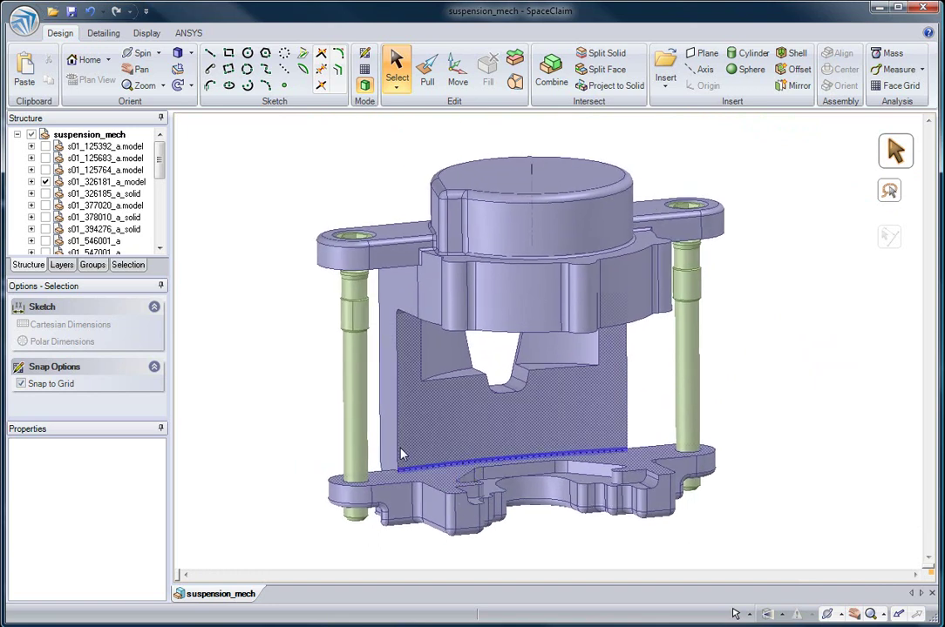
left_click(116, 137)
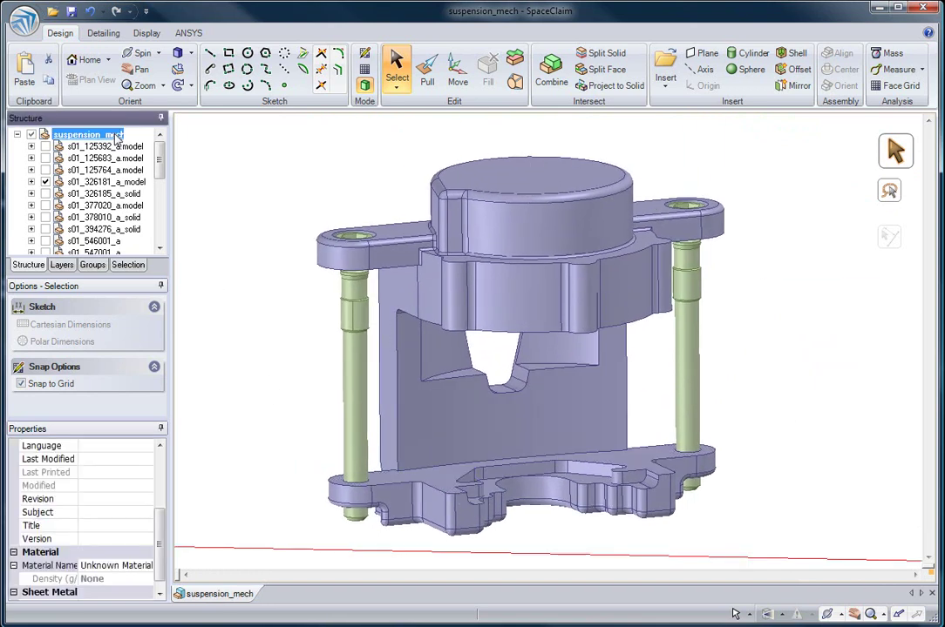
right_click(116, 137)
left_click(161, 179)
left_click(302, 352)
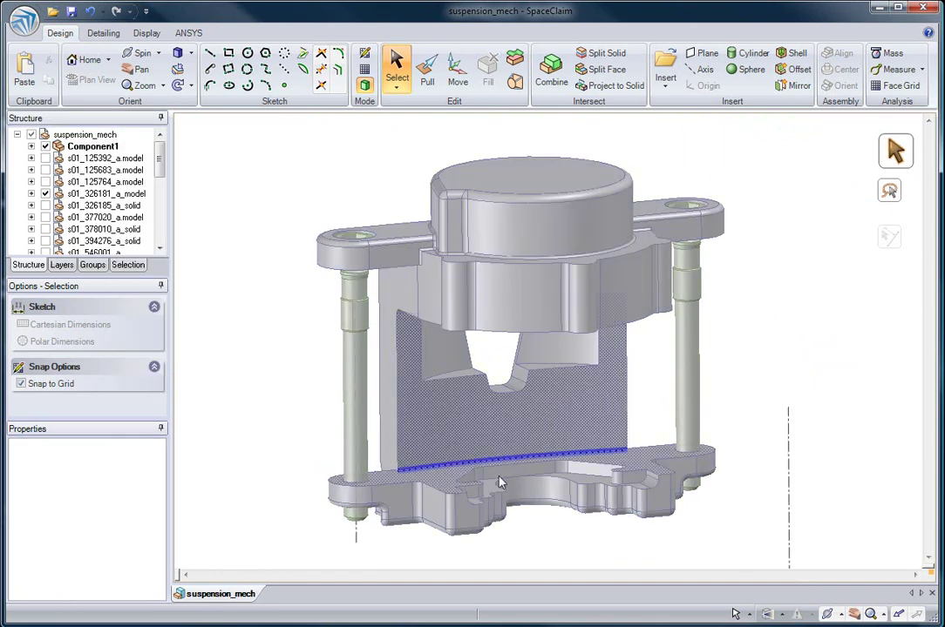
- Sketch a three-point rectangle about 116 mm by 54 mm on the upper face of the caliper's lower bracket
middle_click_drag(511, 485, 433, 430)
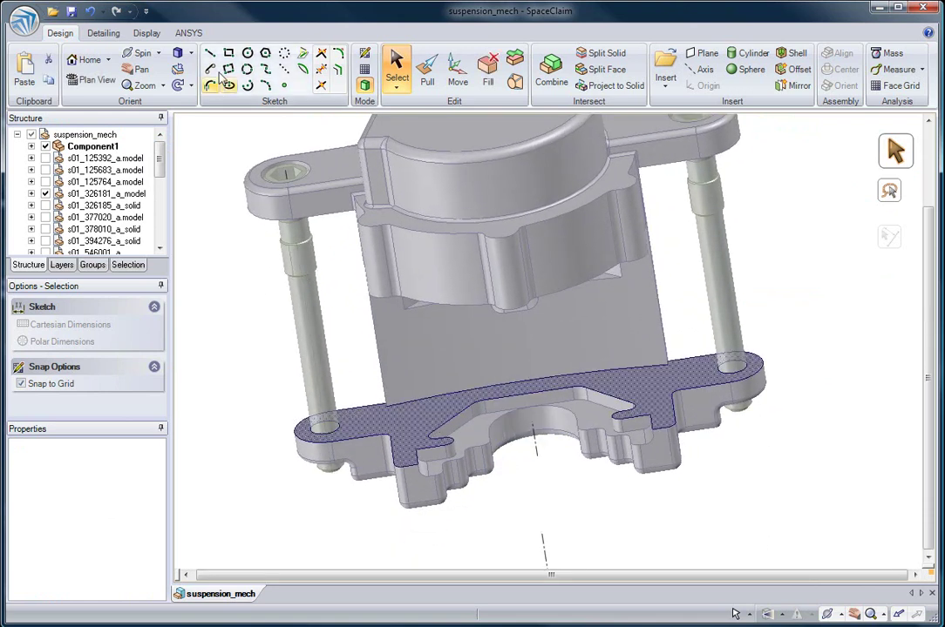
left_click(367, 417)
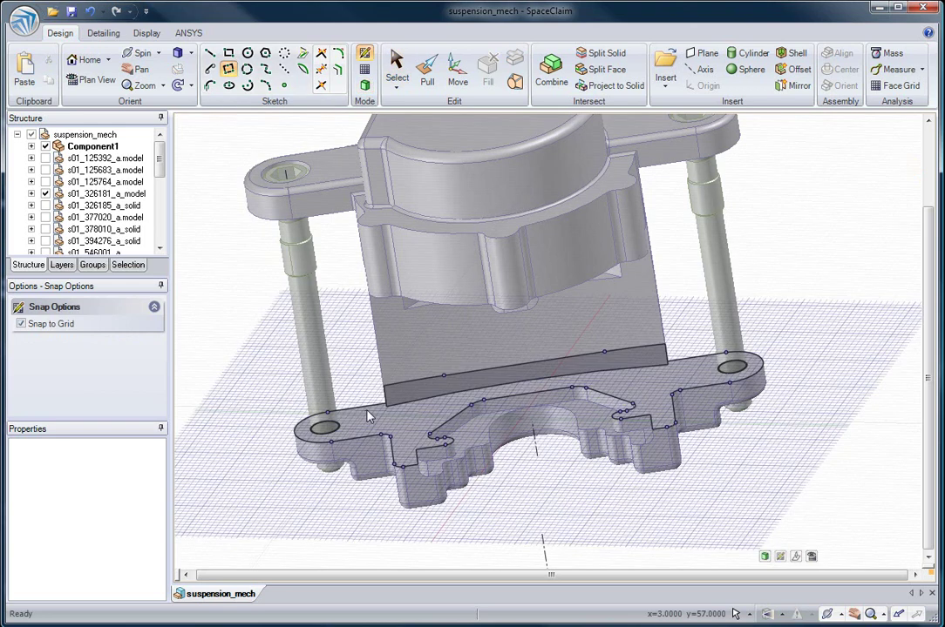
left_click(324, 413)
left_click(697, 360)
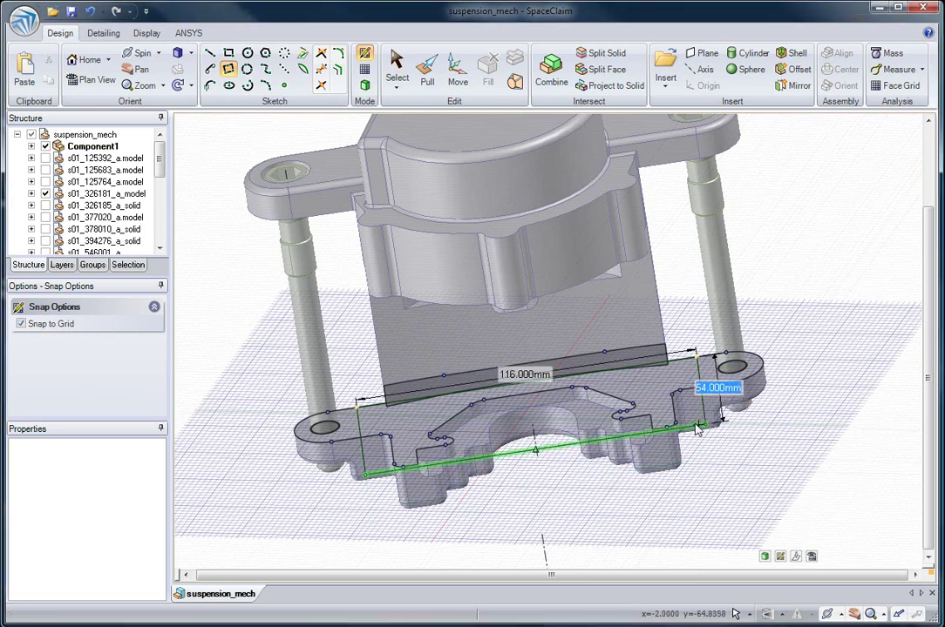
left_click(691, 419)
- Pull the rectangle upward into a thin plate and set the plate's front-to-back depth to 50 mm with a ruler dimension
key("p")
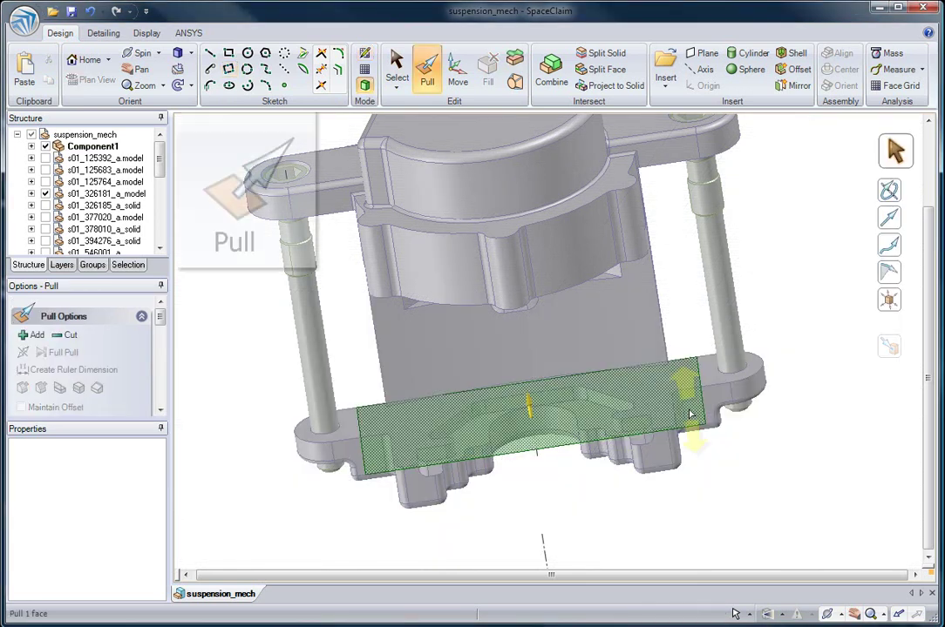
left_click(653, 410)
mouse_move(653, 410)
left_mouse_down()
mouse_move(628, 357)
mouse_move(645, 402)
left_mouse_up()
left_click(585, 361)
left_click_drag(585, 361, 592, 435)
type("50")
key("Return")
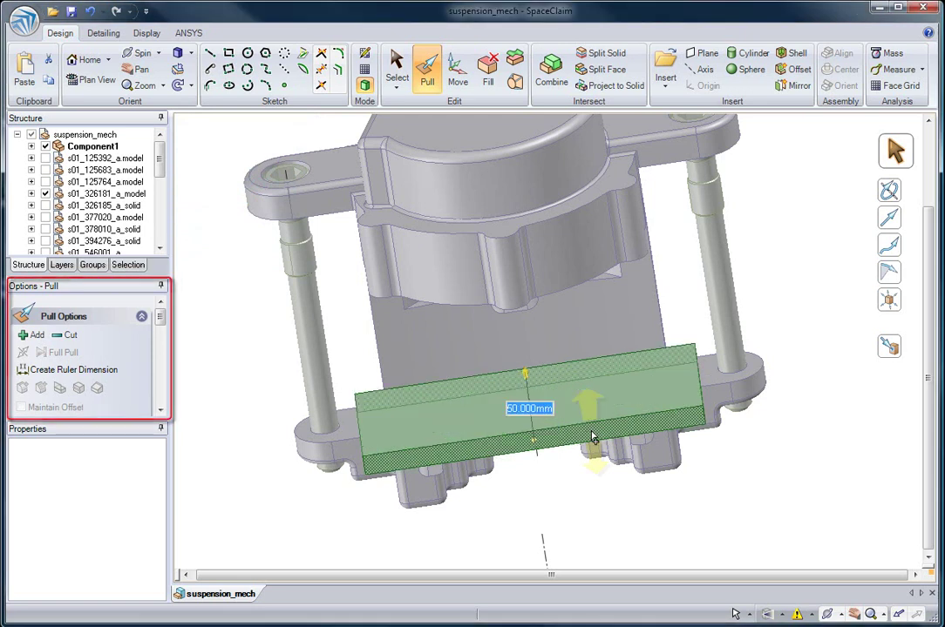
- Draft the plate's two short end faces by -15°, using the long front face as the draft reference
middle_click_drag(551, 489, 362, 505)
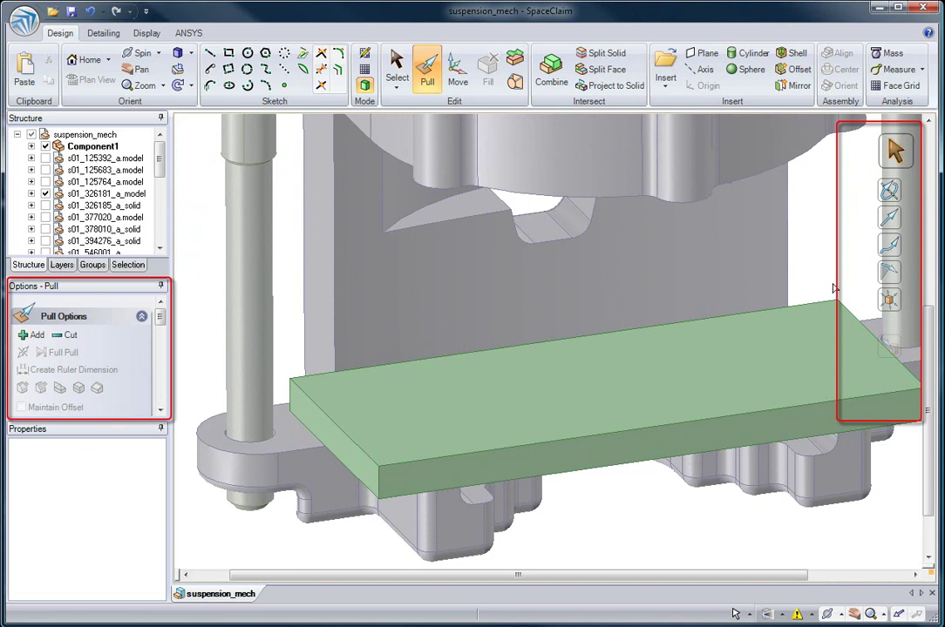
left_click(858, 340)
left_click(822, 374, "alt")
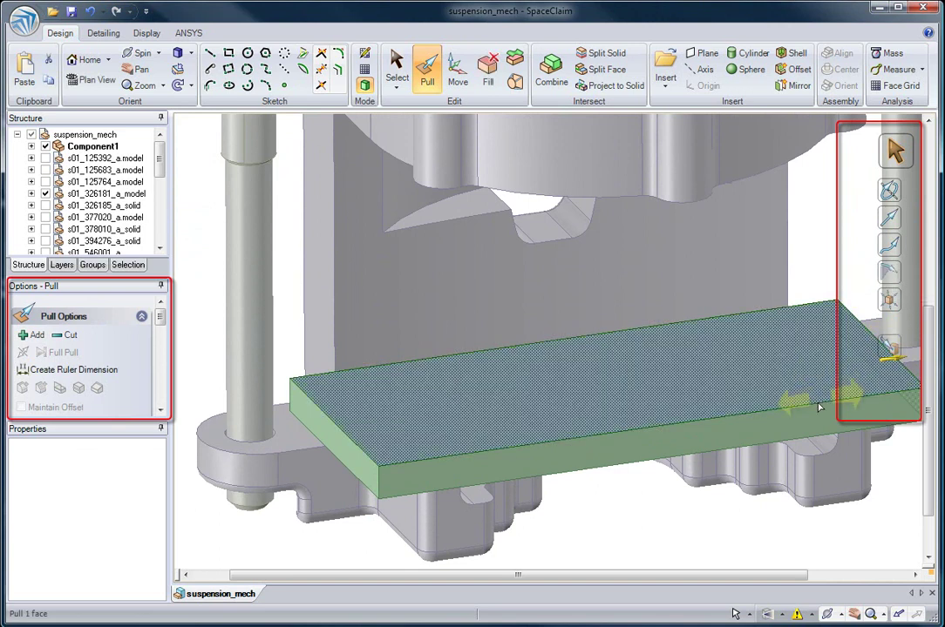
left_click(697, 441, "alt")
left_click(348, 452, "ctrl")
left_click_drag(600, 528, 578, 522)
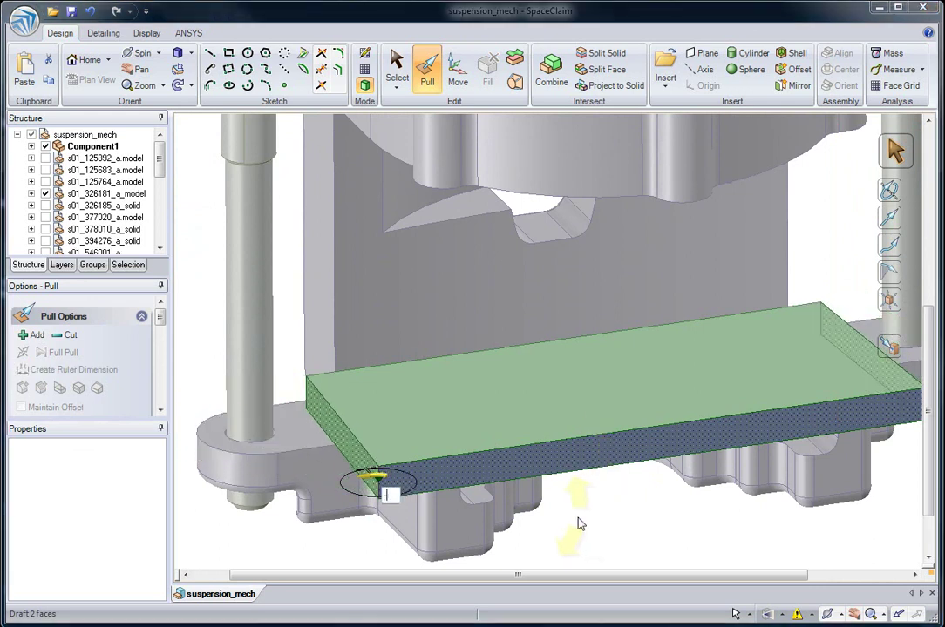
type("5")
key("Return")
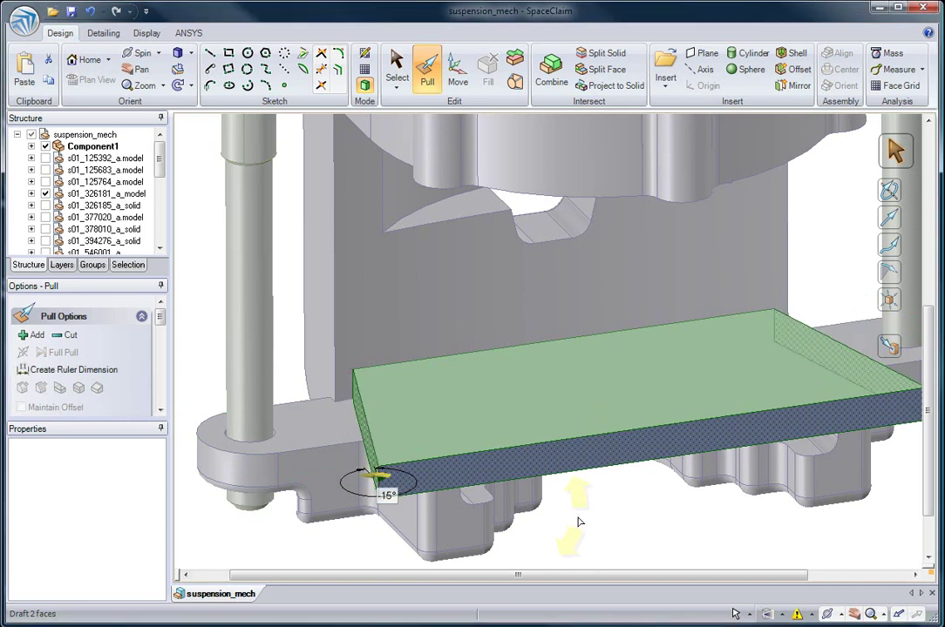
key("Escape")
- Round the plate's four vertical corner edges with Pull, selecting them together as edges with same length
left_click(374, 471)
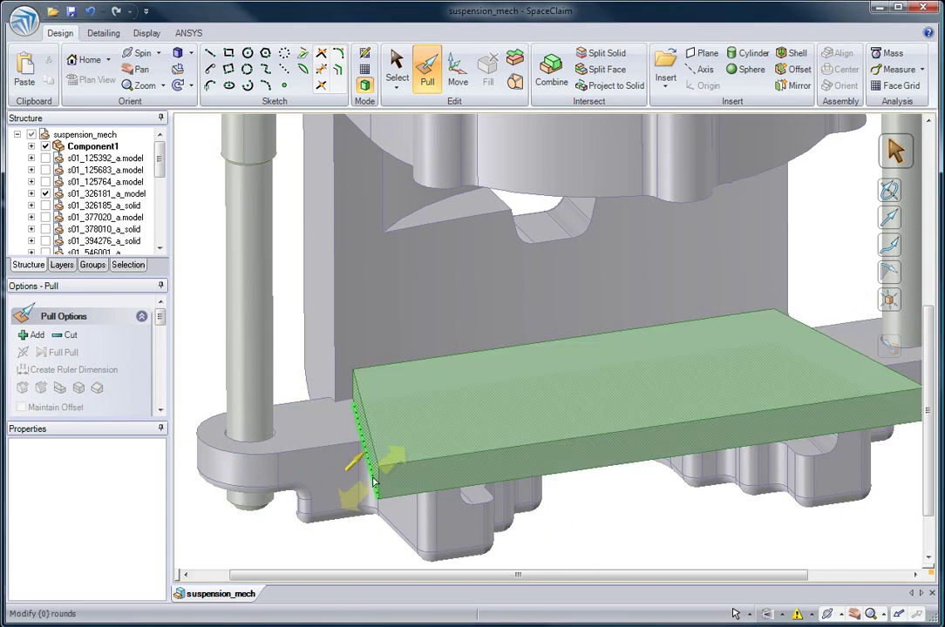
left_click_drag(397, 459, 352, 485)
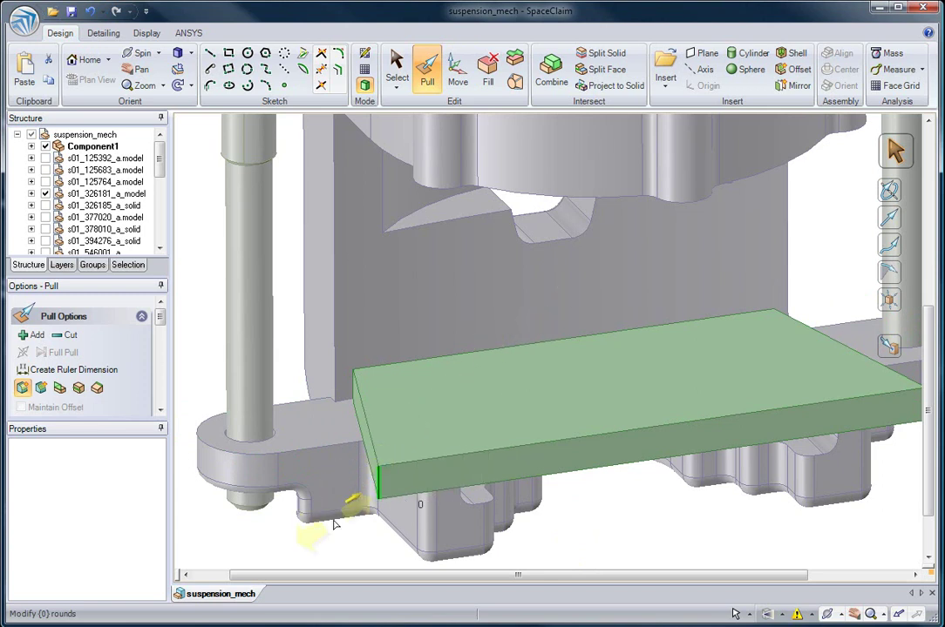
left_click(129, 265)
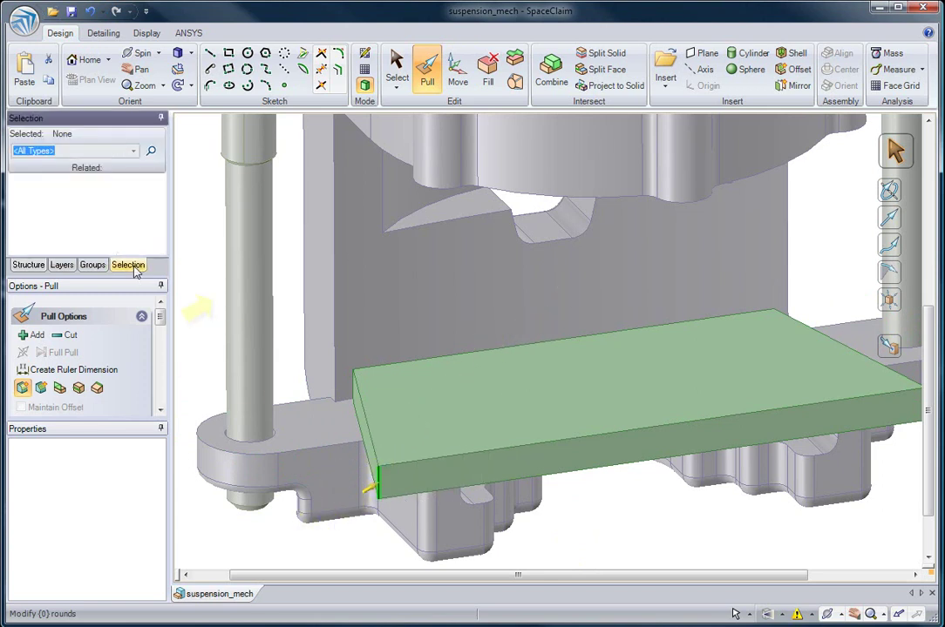
left_click(133, 151)
mouse_move(132, 167)
left_mouse_down()
mouse_move(133, 228)
mouse_move(137, 179)
left_mouse_up()
left_click(152, 154)
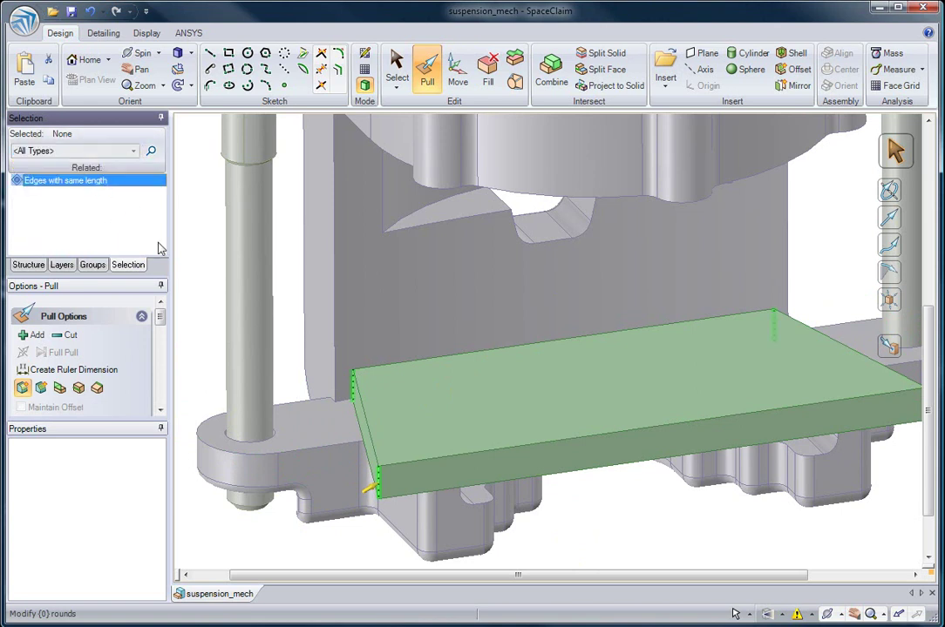
left_click_drag(289, 385, 394, 312)
key("Escape")
- Sketch two 24 mm diameter circles on the lower bracket, one centred on each guide pin hole
mouse_move(317, 373)
middle_mouse_down("shift")
mouse_move(312, 352)
mouse_move(308, 386)
middle_mouse_up("shift")
key("s")
left_click(307, 437)
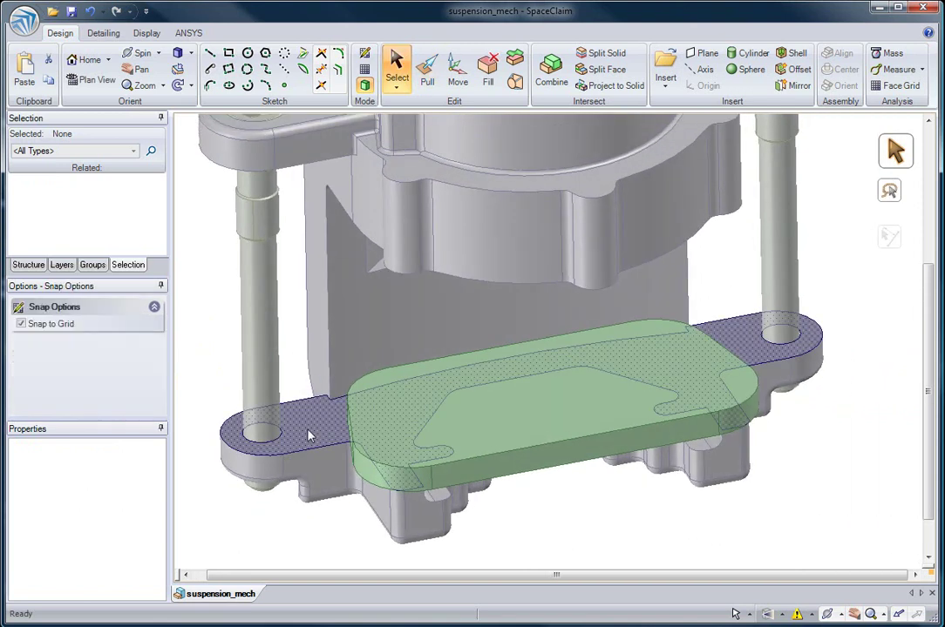
key("c")
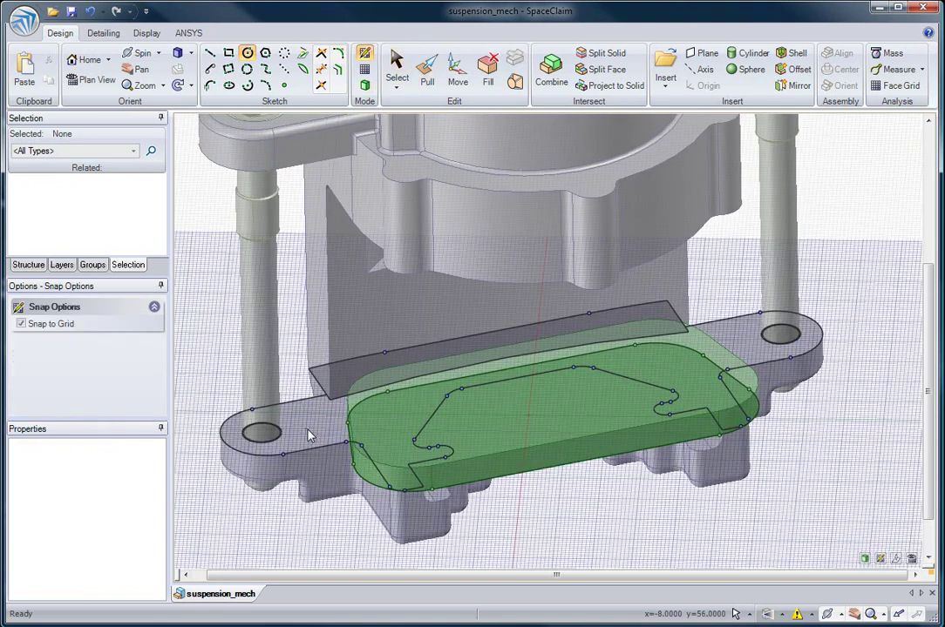
left_click(259, 434)
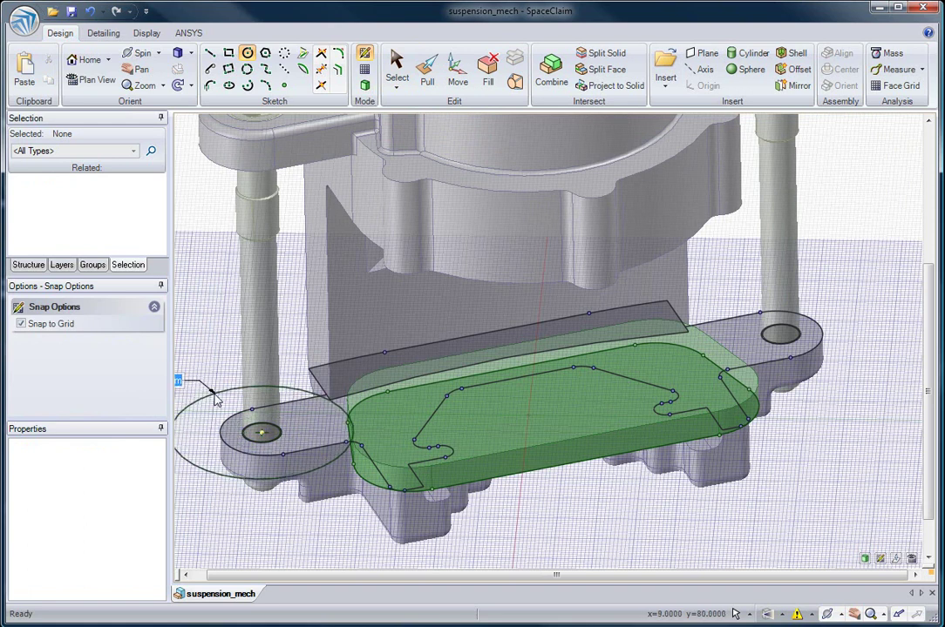
type("24")
key("Return")
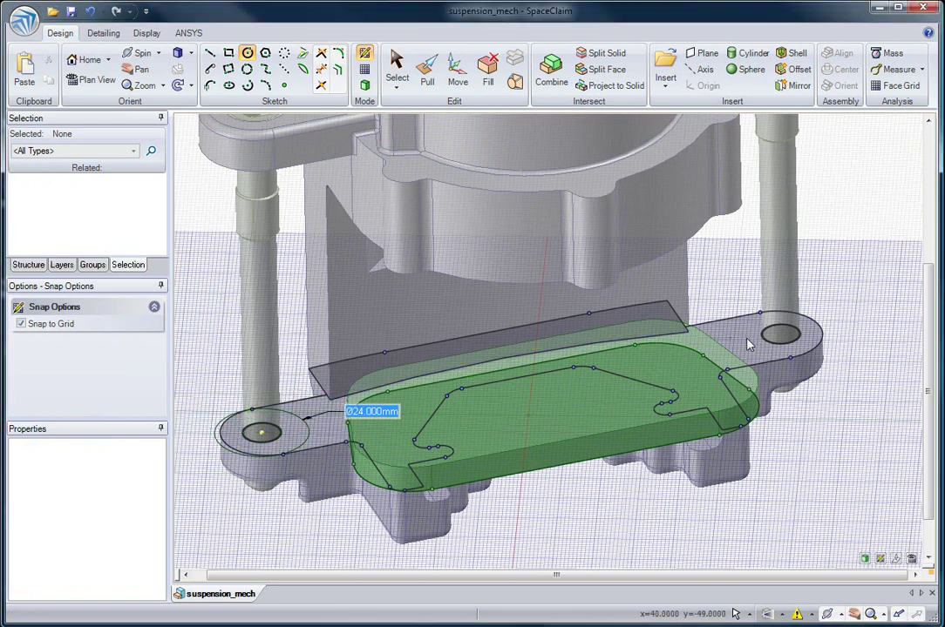
left_click(782, 336)
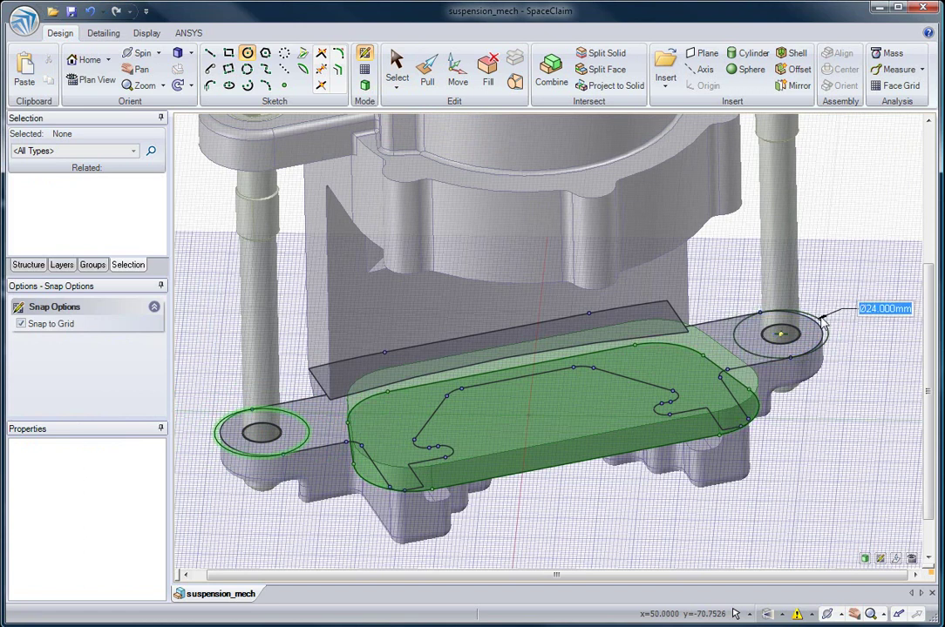
left_click(821, 320)
left_click(427, 79)
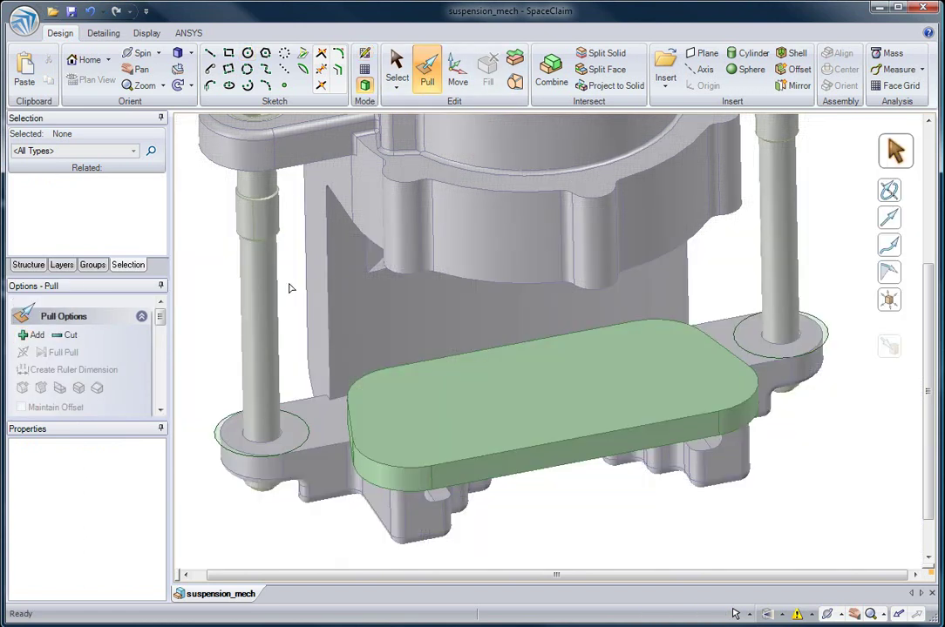
- Delete the two guide pins from the caliper
key("s")
left_click(257, 315)
left_click(780, 252, "ctrl")
key("Delete")
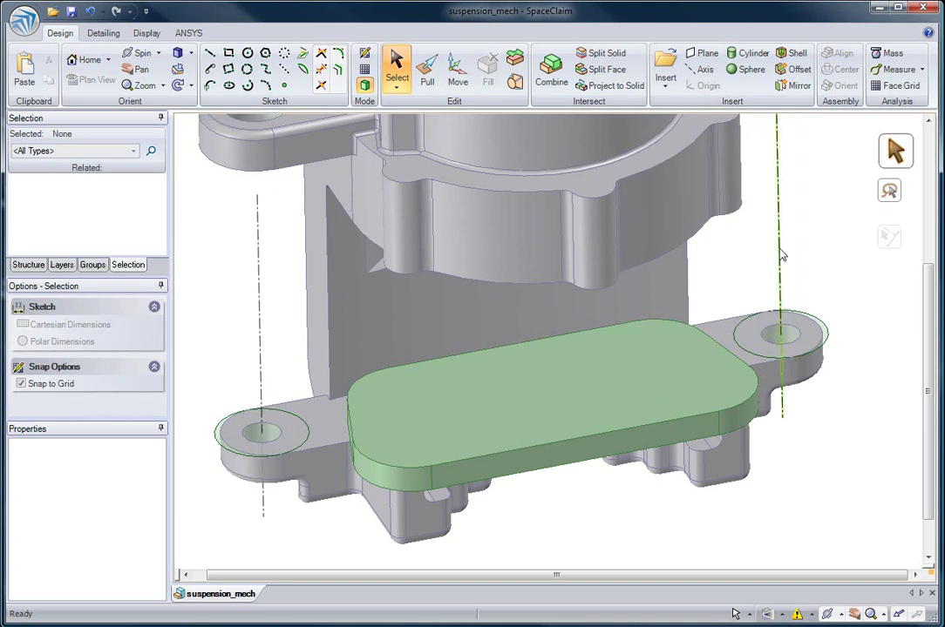
- Pull the two circular faces at the bracket's ends upward together into solid cylinders
left_click(750, 324)
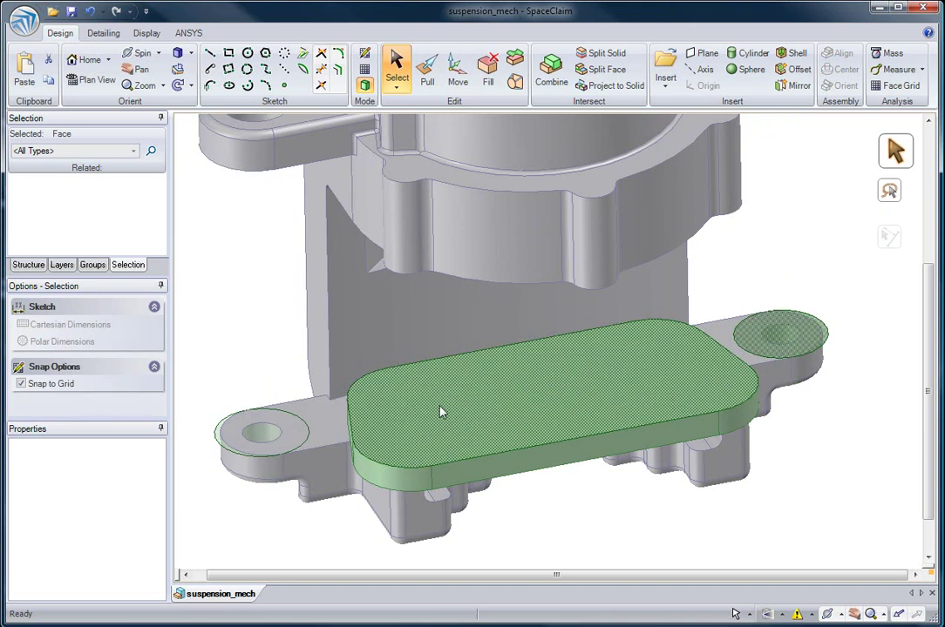
left_click(440, 412, "ctrl")
left_click(301, 431, "ctrl")
key("p")
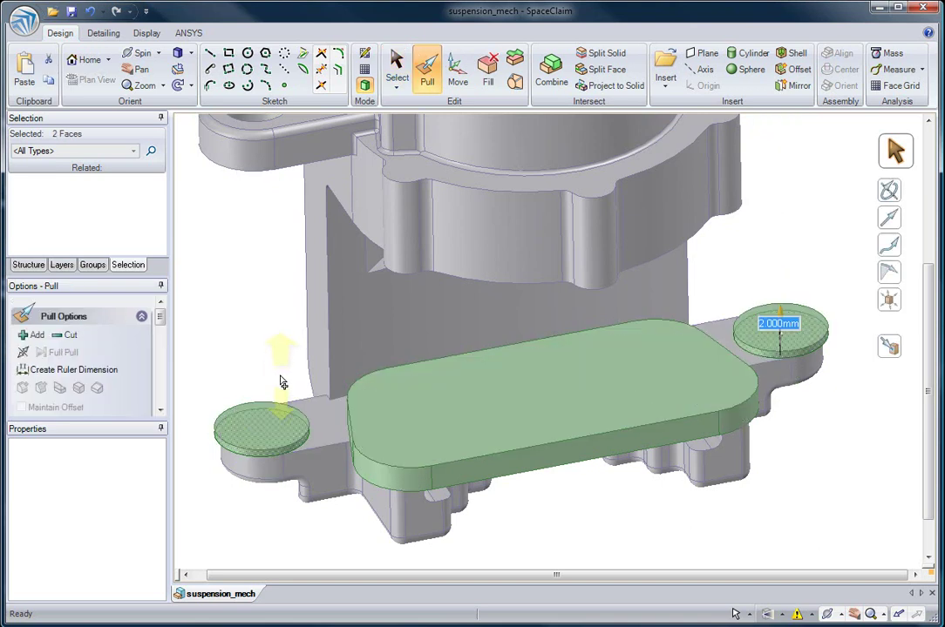
left_click_drag(284, 383, 254, 301)
left_click(569, 350)
left_click(772, 311, "ctrl")
left_click_drag(760, 310, 789, 291)
left_click(841, 242)
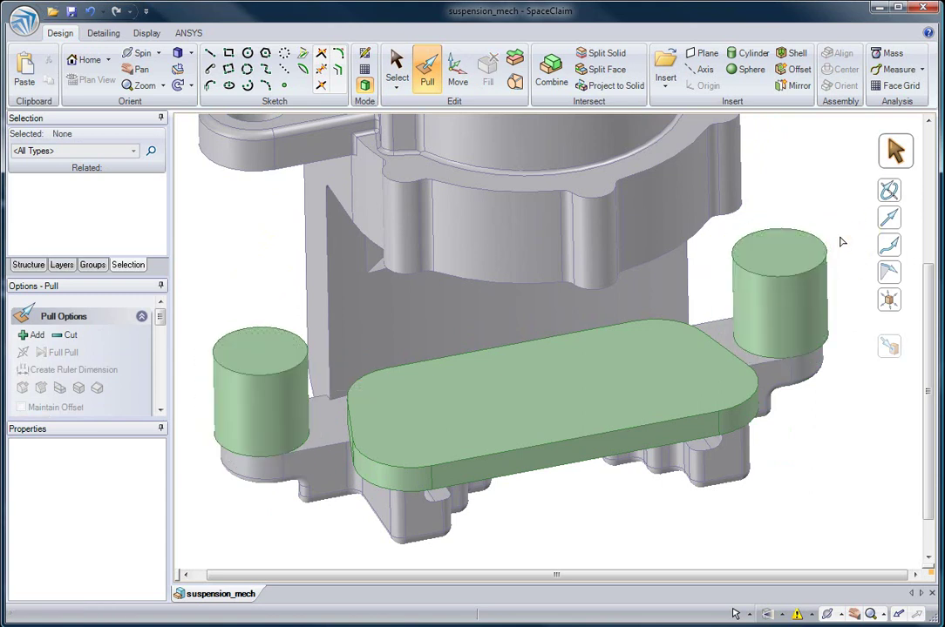
- Lower the top faces of both cylinders together with Pull, up to the plate's top face
left_click(802, 252)
left_click(251, 363, "ctrl")
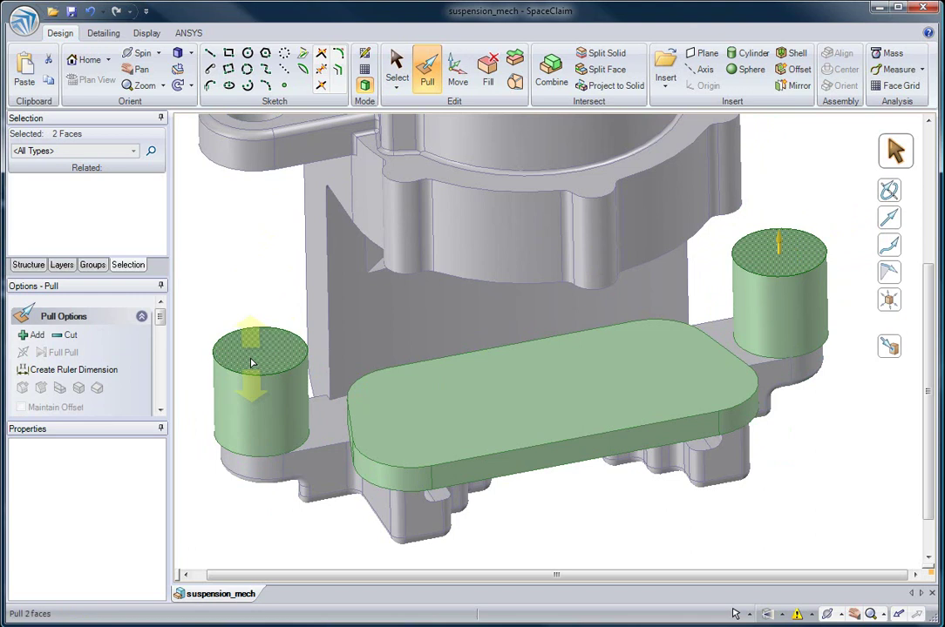
left_click(599, 362)
left_click(703, 305)
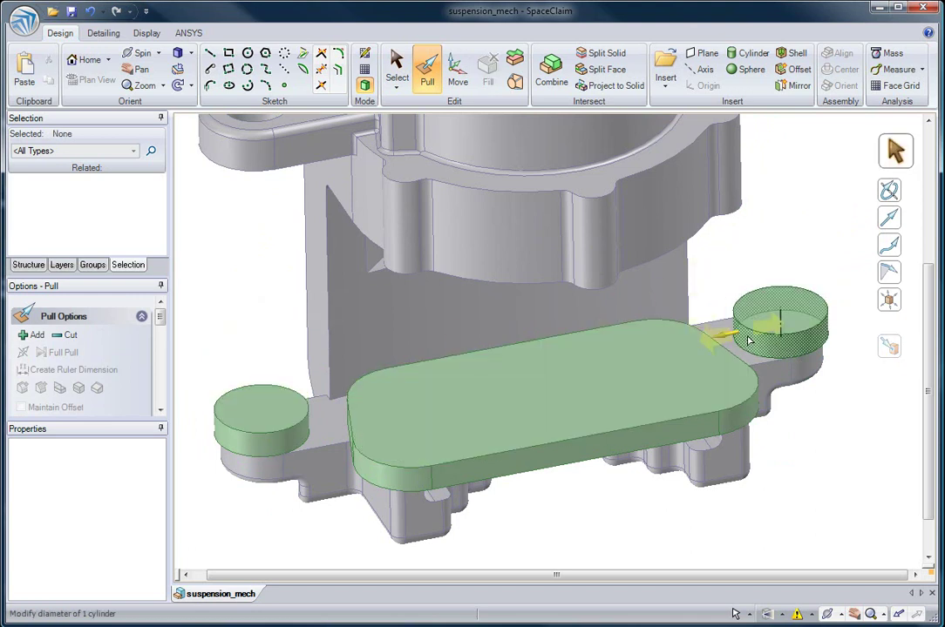
- Stretch the right-hand cylinder 28 mm sideways into the plate with Pull, forming a rounded arm
left_click(777, 318)
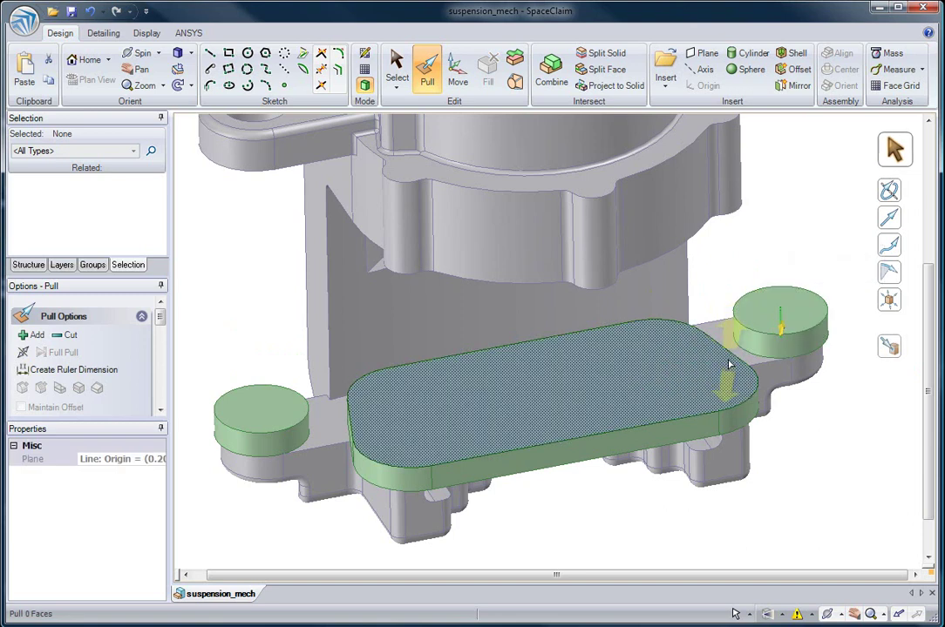
left_click(730, 364)
left_click_drag(727, 362, 662, 393)
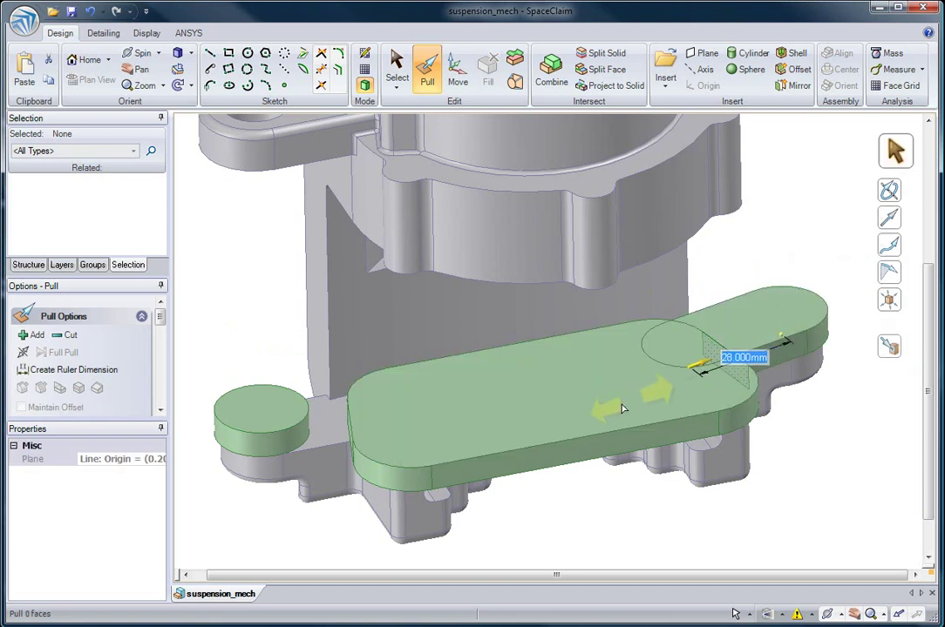
key("Return")
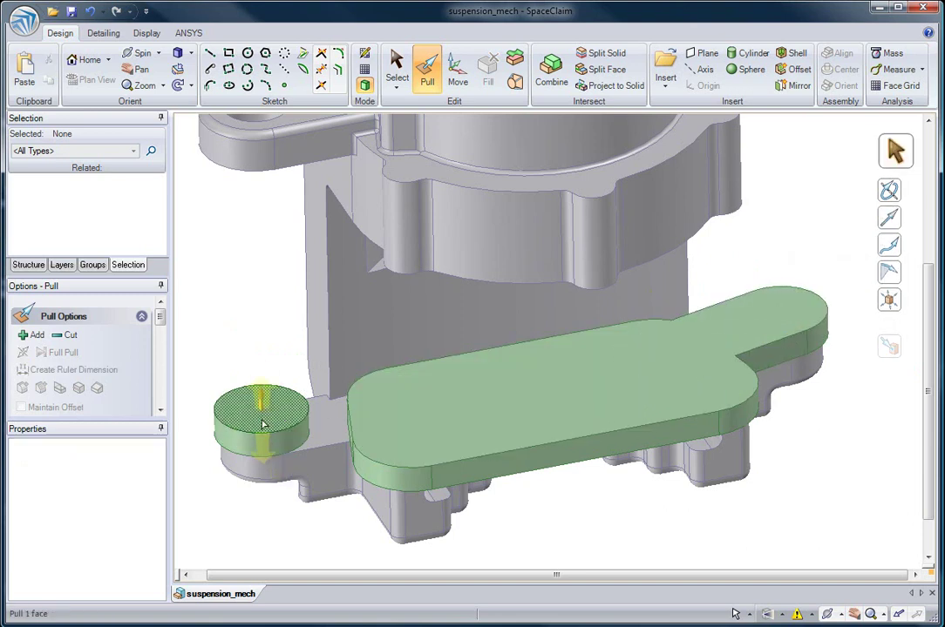
- Stretch the left-hand cylinder sideways with Pull until it merges into the plate as a second rounded arm
left_click(262, 426)
key("u")
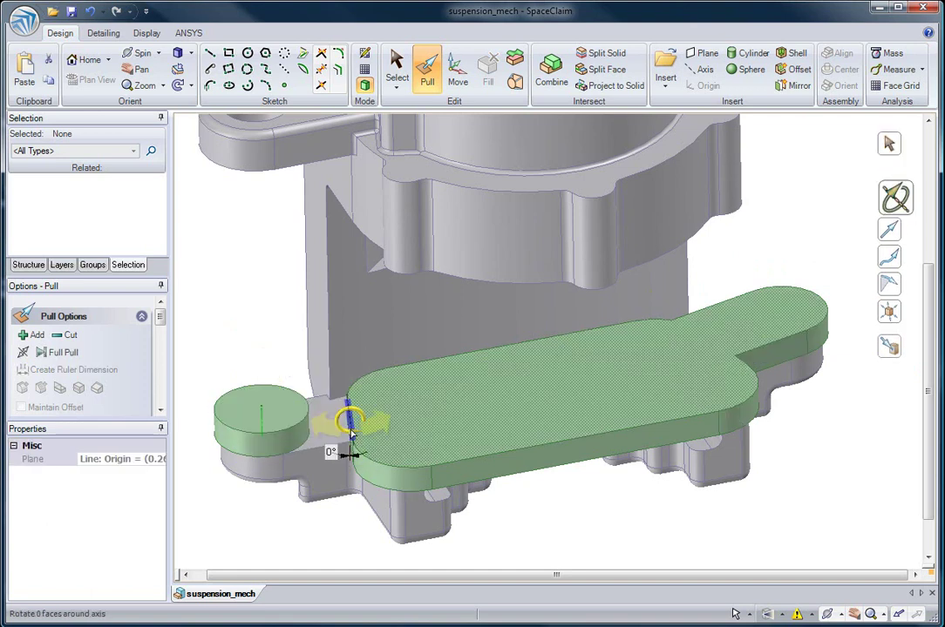
left_click(349, 433)
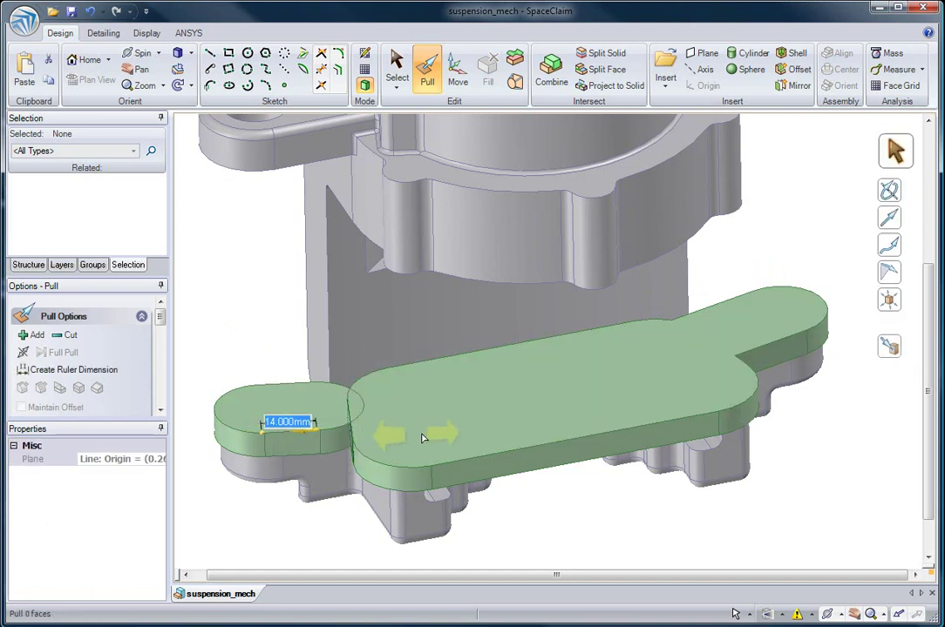
left_click(536, 489)
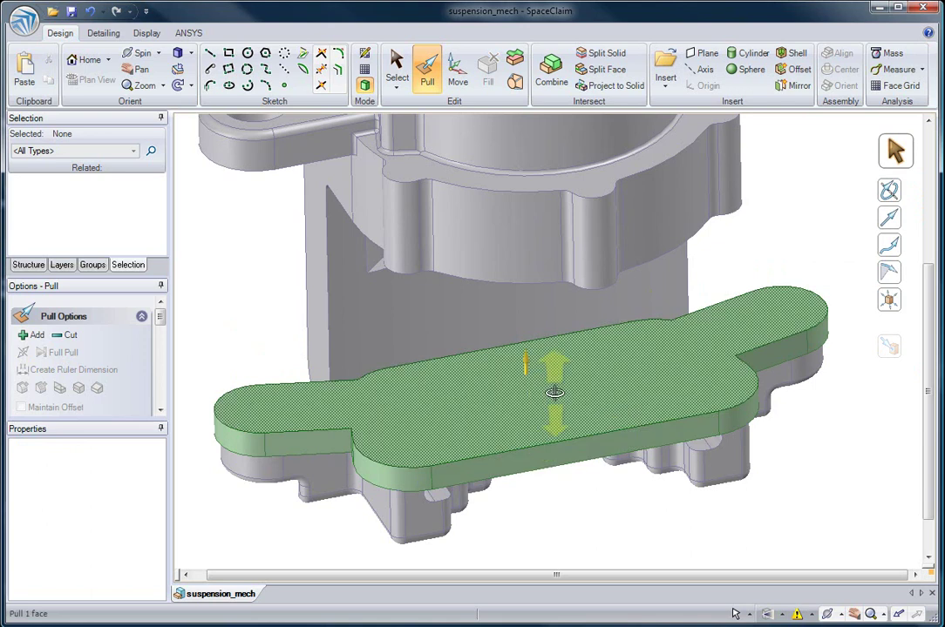
- Enter section mode on the plate's top face and clip the scene above the grid
middle_click_drag(554, 394, 397, 367)
left_click(527, 409)
key("k")
left_click(143, 33)
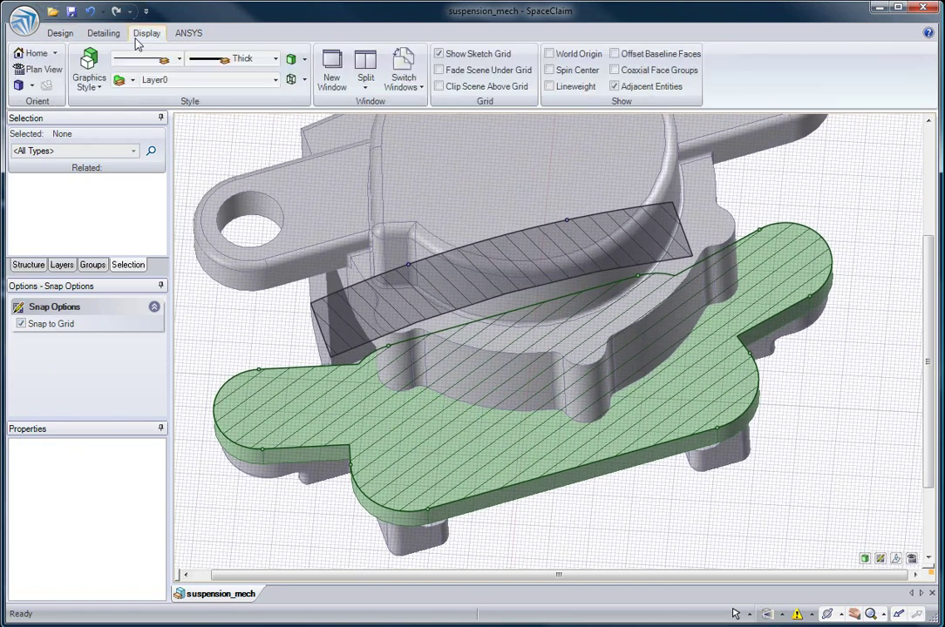
left_click(448, 89)
left_click(59, 33)
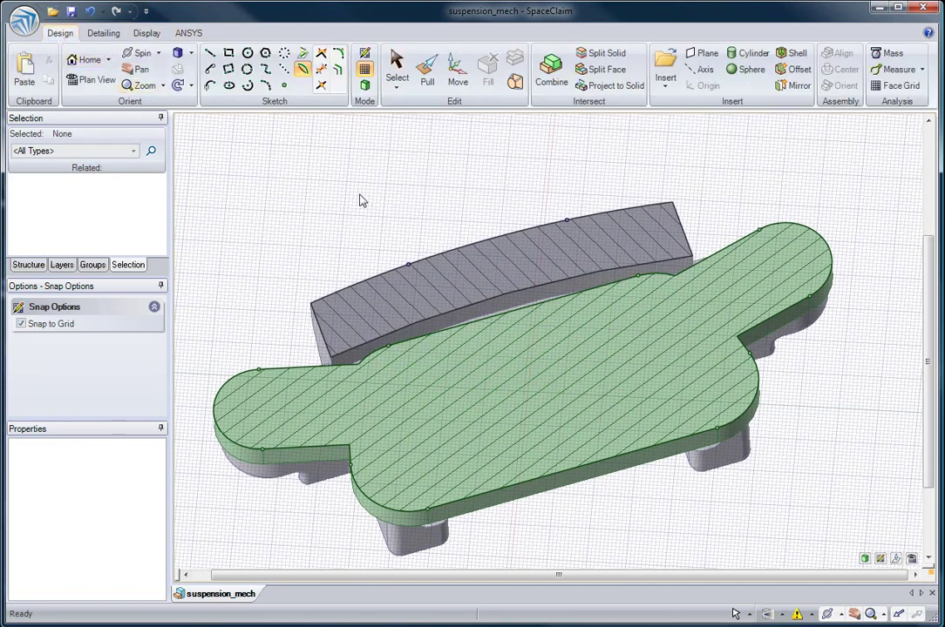
- Bend the plate's straight back edge outward into an arc of about 102 mm radius and return to Pull
left_click(516, 310)
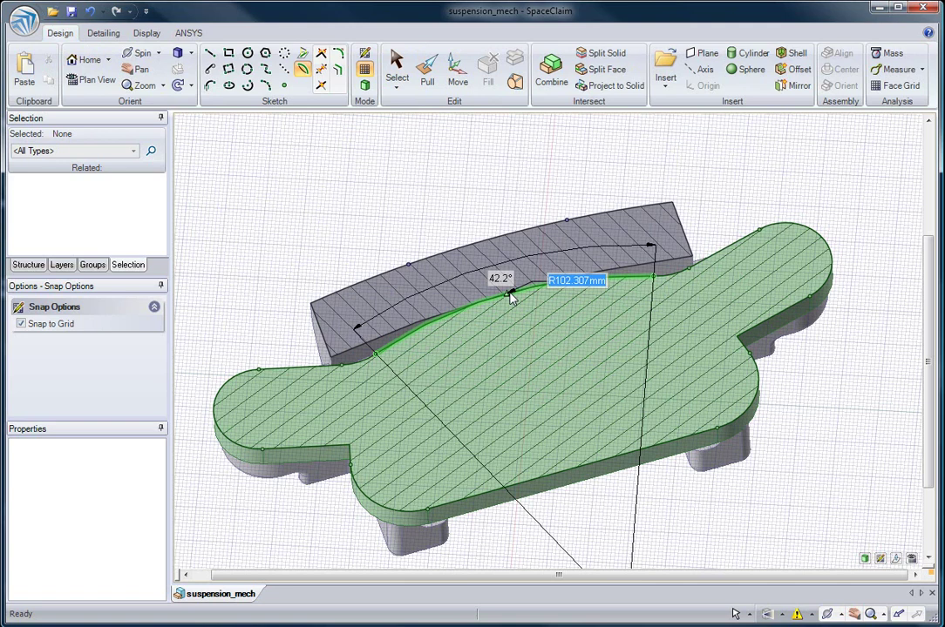
left_click(509, 293)
key("p")
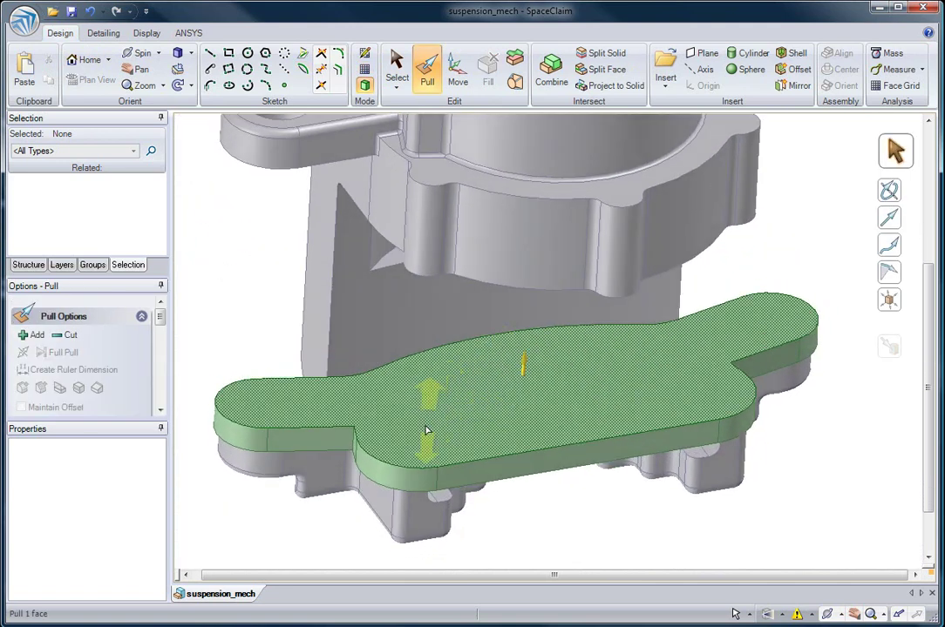
- Split the plate's underside face with the outlines of the caliper bracket's two pin holes
middle_click_drag(487, 461, 492, 310)
middle_click_drag(468, 479, 709, 183, "shift")
left_click(608, 70)
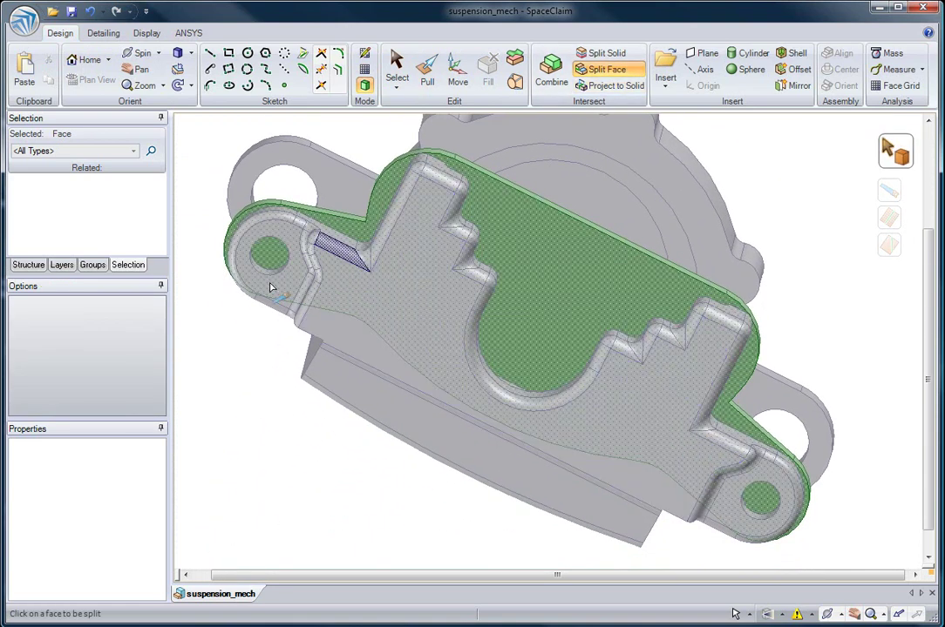
left_click(507, 248)
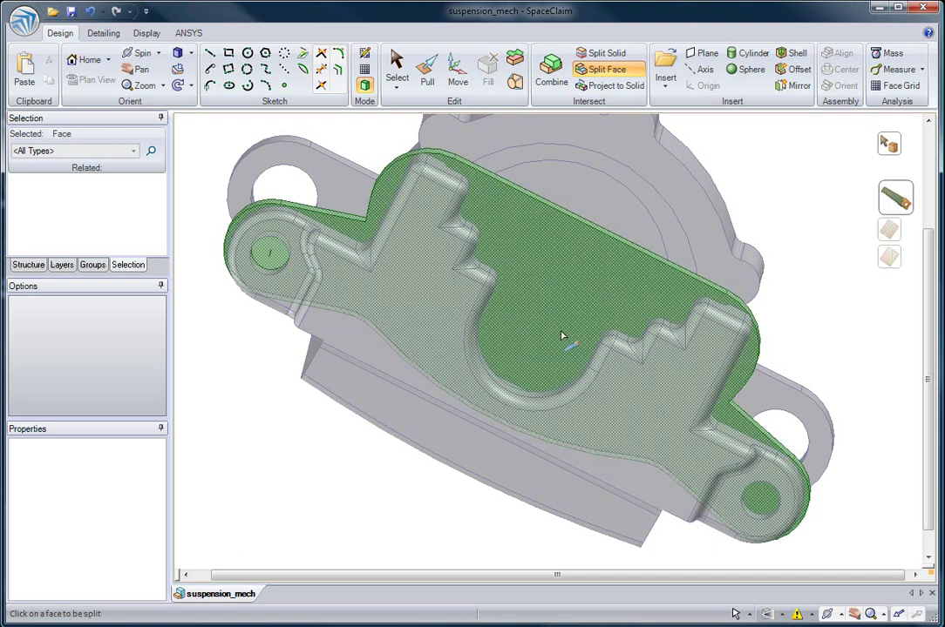
left_click(752, 516)
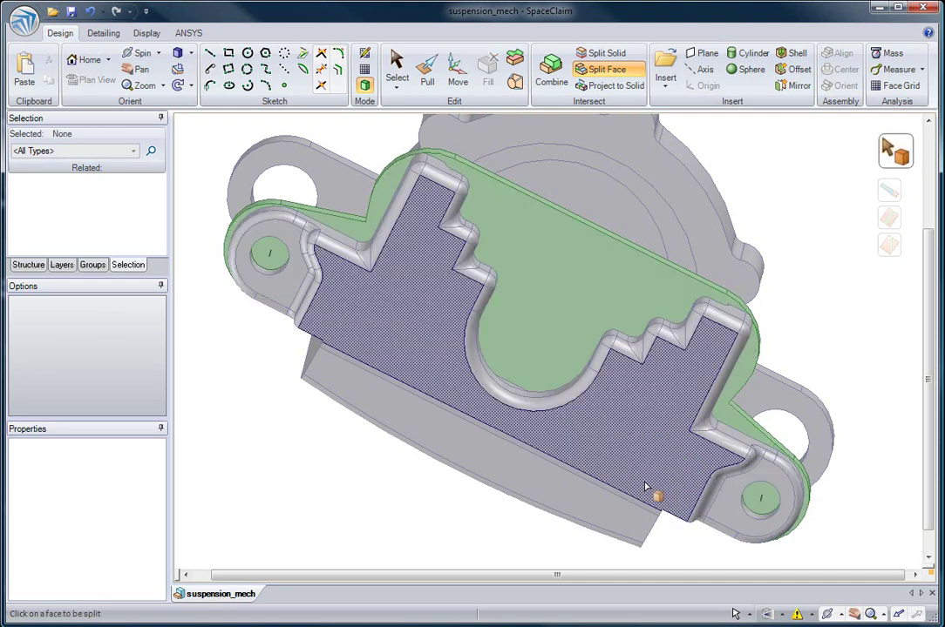
- Hide the s01_326181_a_model component and pull the plate's two circular face regions through it to cut the pin holes
left_click(28, 265)
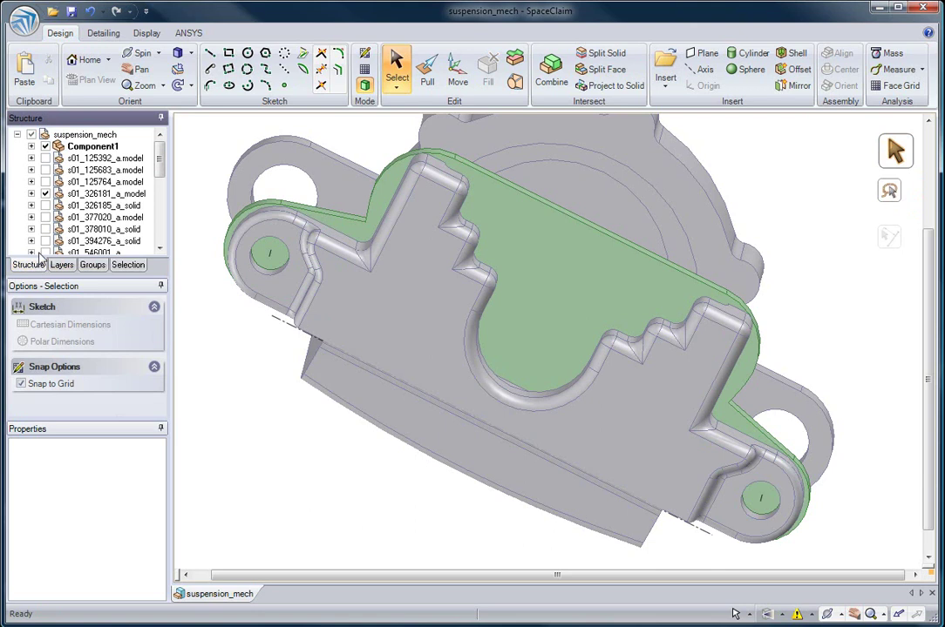
left_click(45, 194)
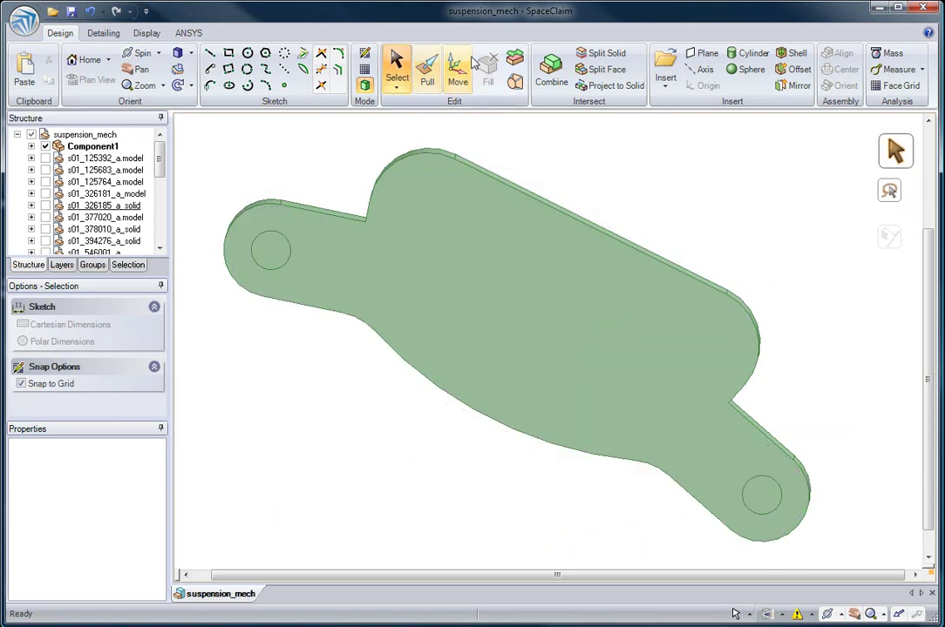
left_click(427, 68)
left_click(270, 250)
left_click(760, 496, "ctrl")
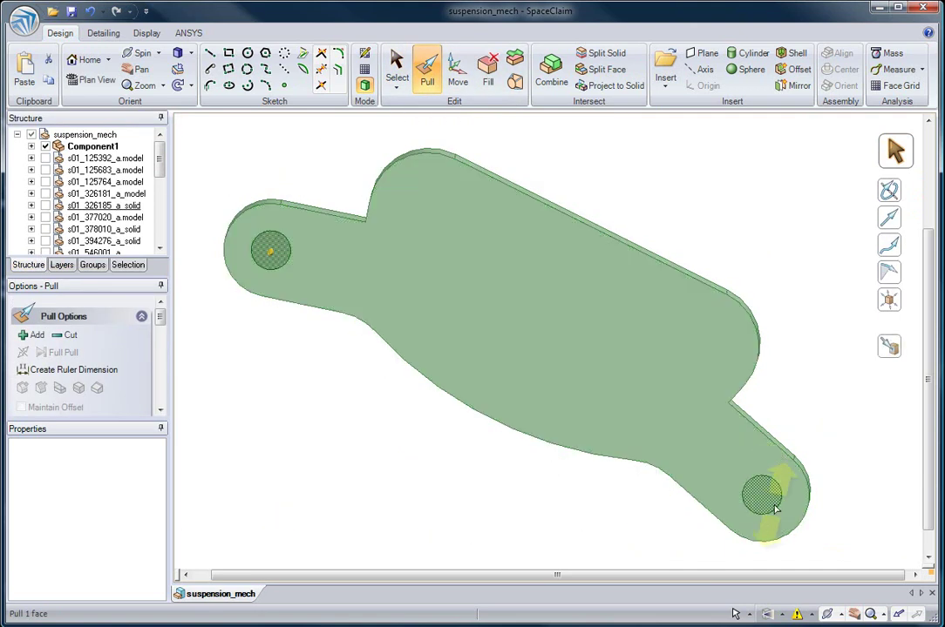
left_click_drag(677, 253, 708, 185)
left_click(565, 267)
mouse_move(565, 268)
middle_mouse_down()
mouse_move(475, 329)
mouse_move(460, 386)
mouse_move(493, 271)
mouse_move(456, 388)
mouse_move(451, 437)
mouse_move(456, 413)
mouse_move(460, 437)
middle_mouse_up()
left_click(228, 242)
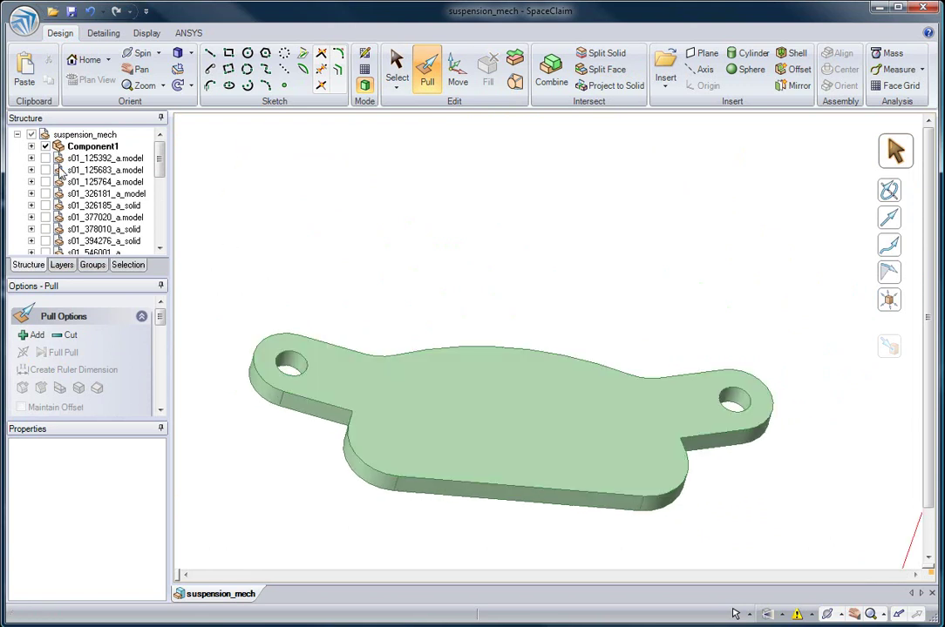
- Show the s01_326181_a_model component again and copy the plate's outer top edge loop inward by 8 mm
left_click(45, 193)
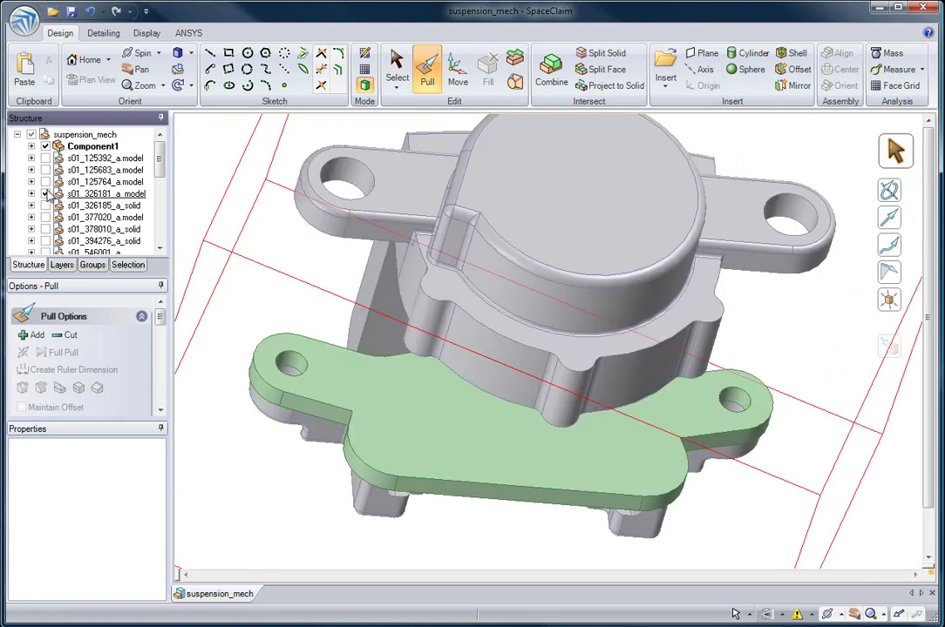
middle_click_drag(414, 434, 399, 406)
double_click(344, 357)
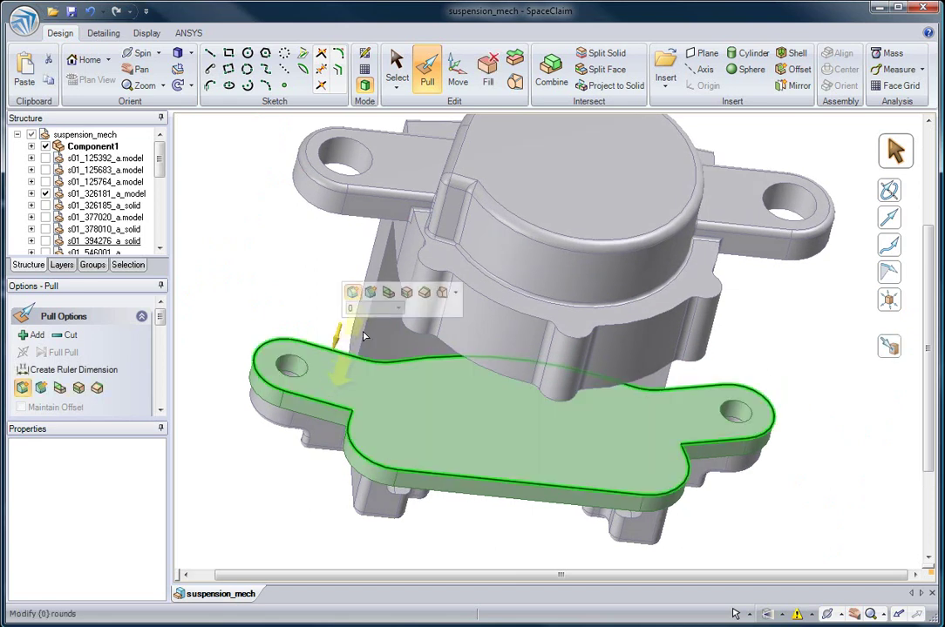
left_click(406, 293)
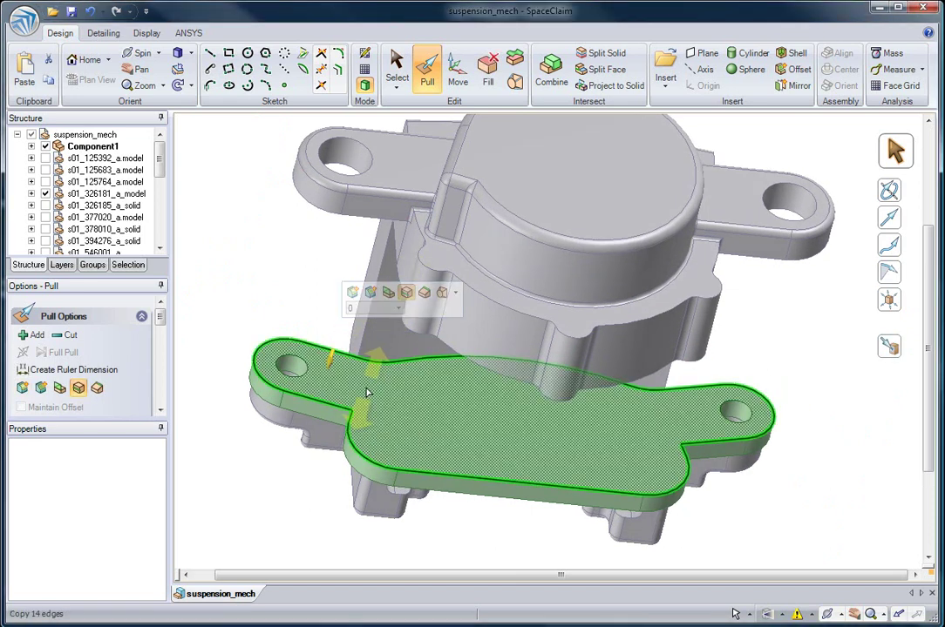
left_click_drag(366, 393, 431, 384)
type("8")
key("Return")
- Pull the plate's inner top face up 9 mm to form a raised pad
left_click(418, 415)
type("9")
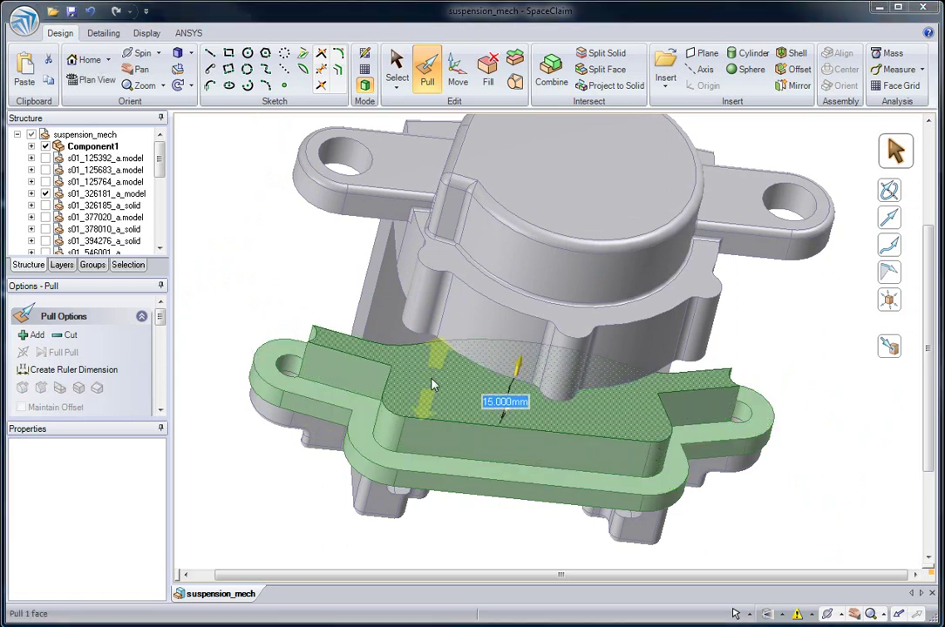
key("Return")
middle_click_drag(480, 401, 432, 446)
left_click(276, 277)
- Split Component1's solid along the plate's top ledge face and the two end faces of the raised pad
left_click(32, 147)
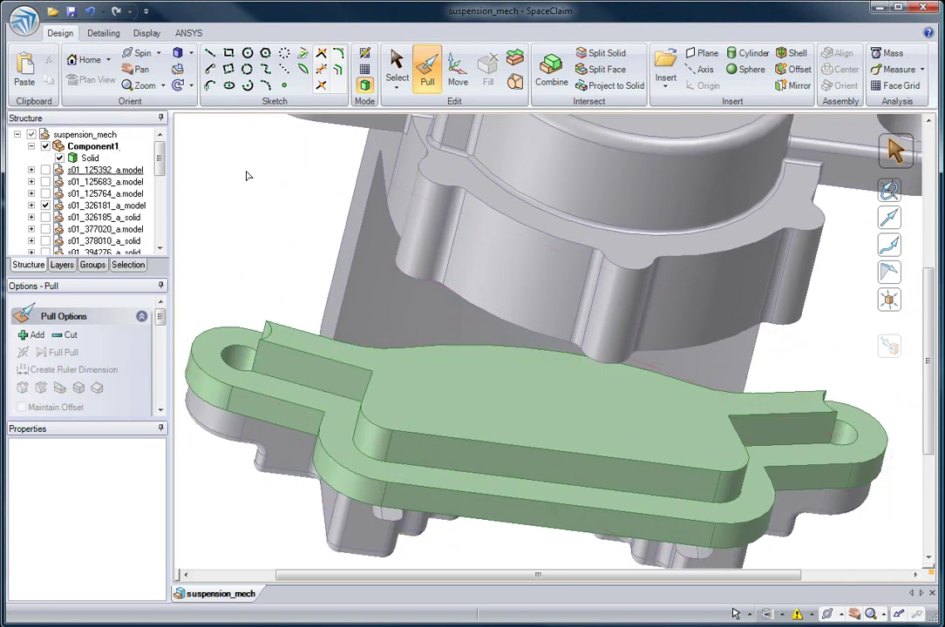
left_click(605, 53)
left_click(348, 408)
left_click(345, 419)
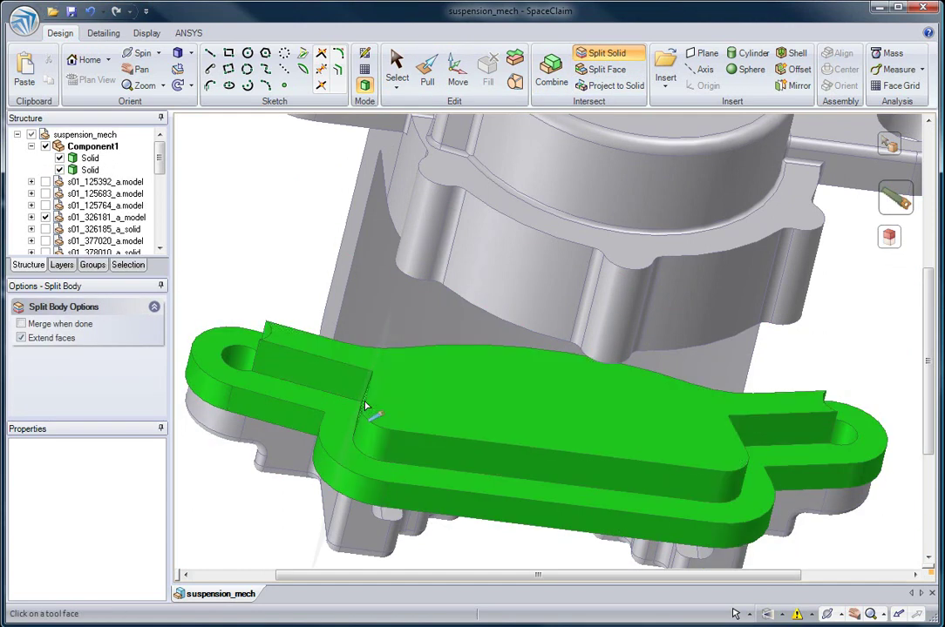
left_click(366, 407)
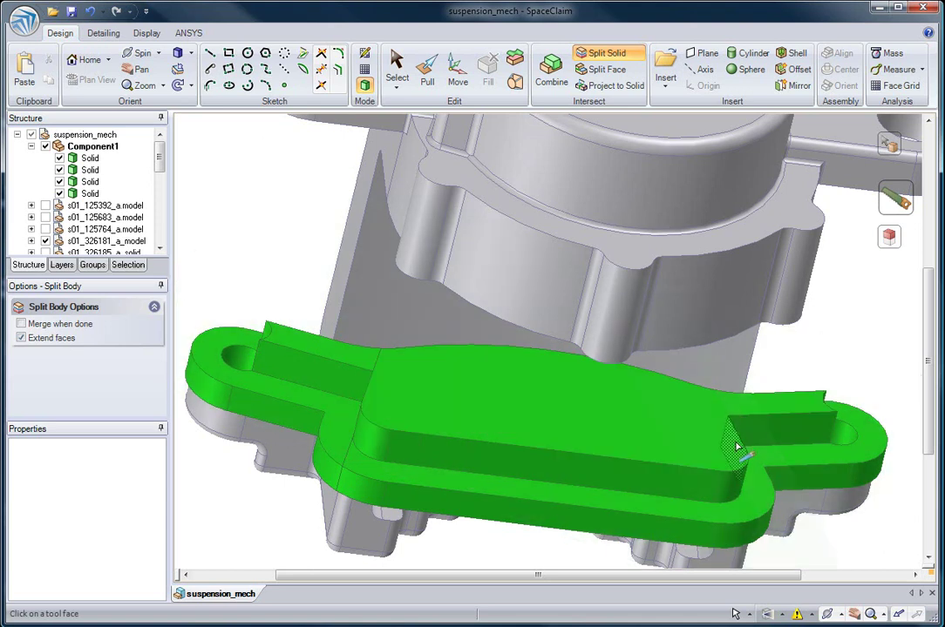
left_click(737, 447)
- Remove the two narrow raised regions above the plate's left and right arms
key("i")
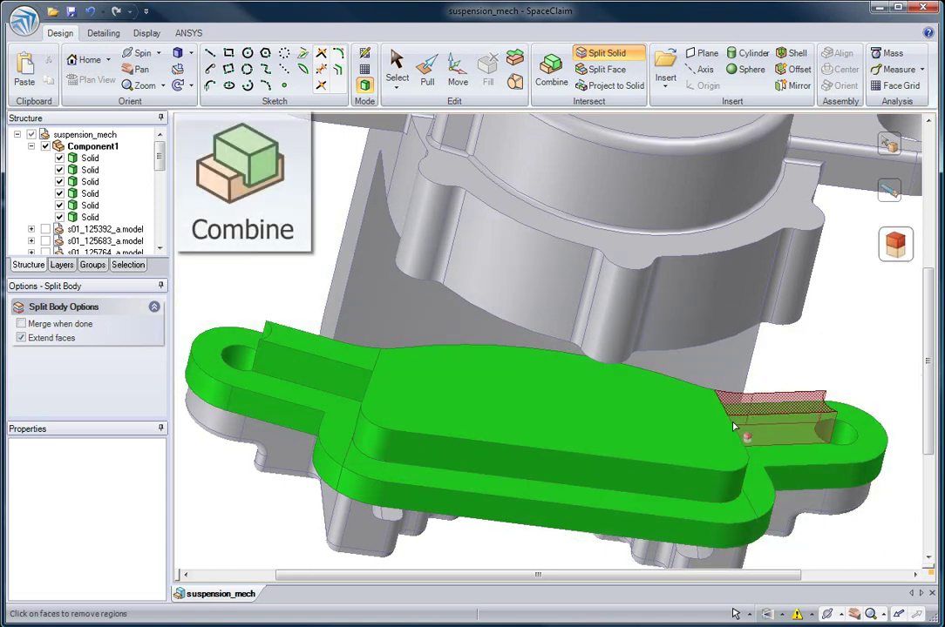
left_click(88, 195)
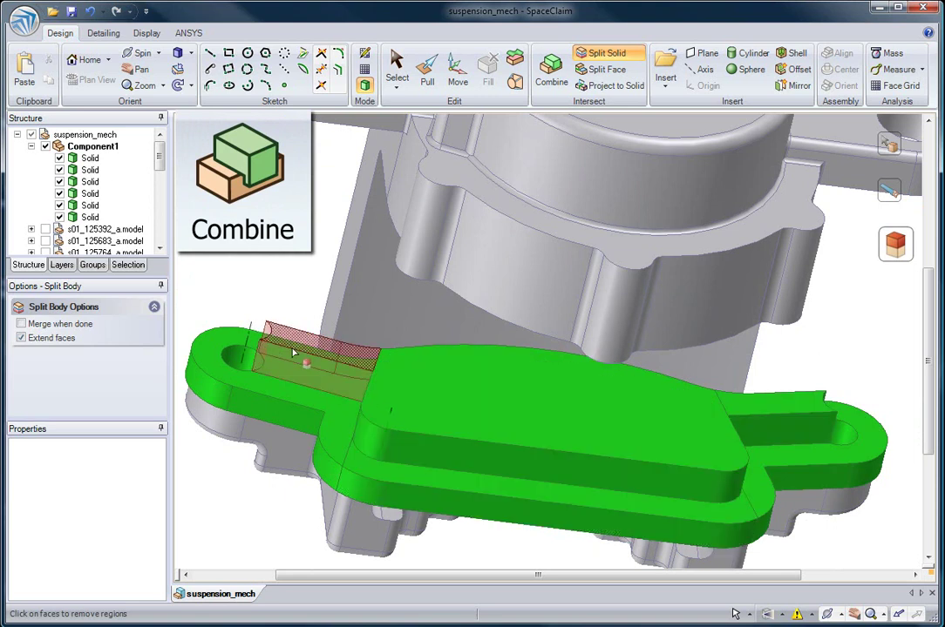
left_click(326, 350)
left_click(769, 425)
- Merge the base plate's centre piece and both arms into one solid with Combine, keeping the raised pad separate
key("i")
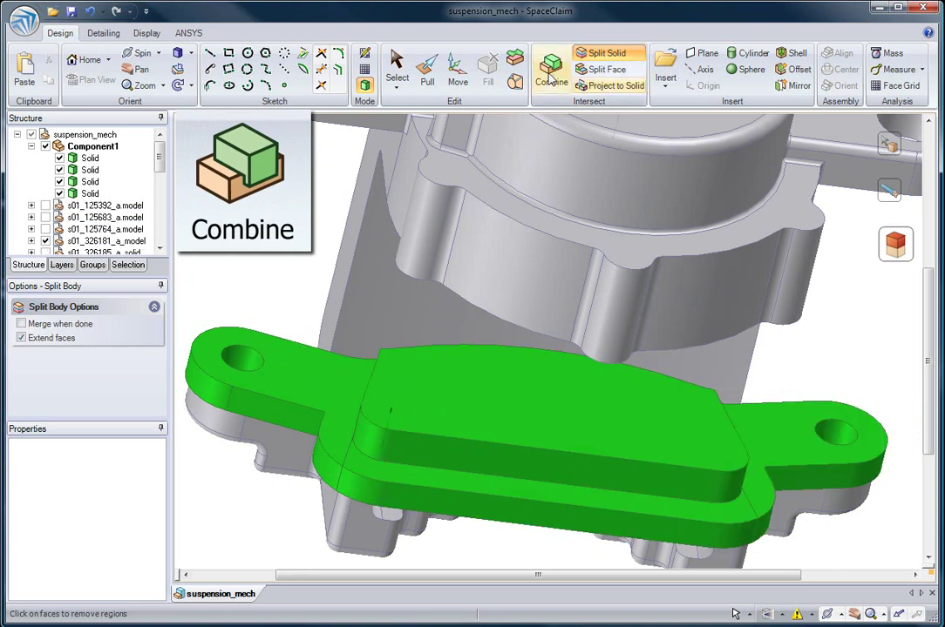
left_click(742, 504)
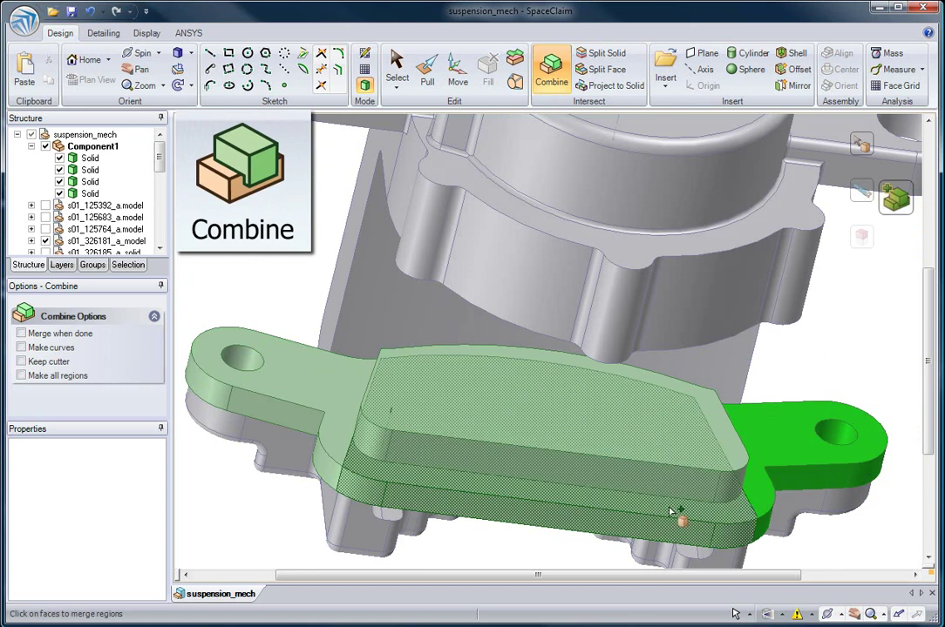
left_click(330, 423)
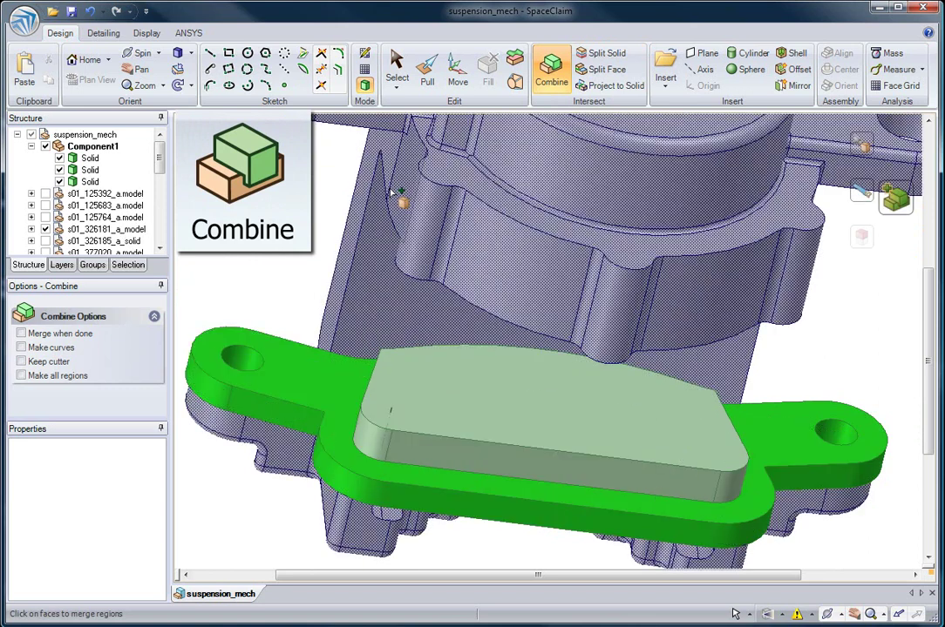
left_click(388, 162)
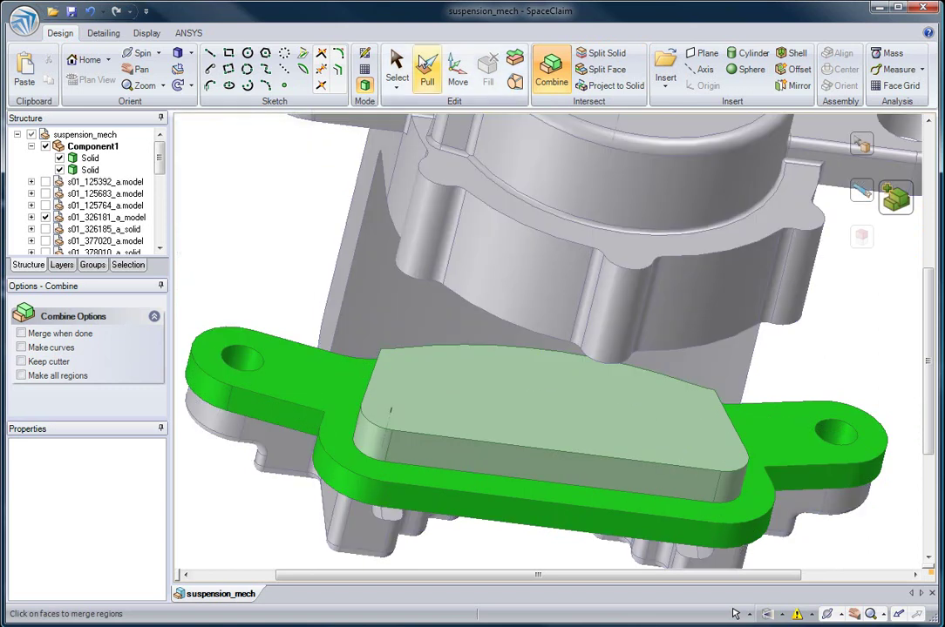
- Remove the narrow round faces at both ends of the raised pad with Fill
left_click(397, 59)
left_click(397, 60)
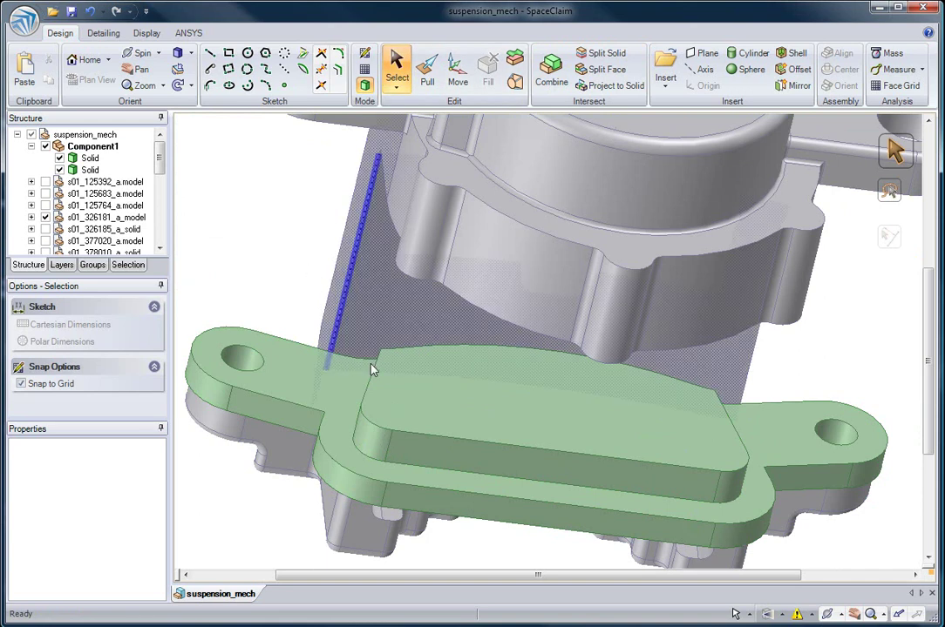
middle_click_drag(388, 350, 476, 376)
scroll(398, 354, "up", 8)
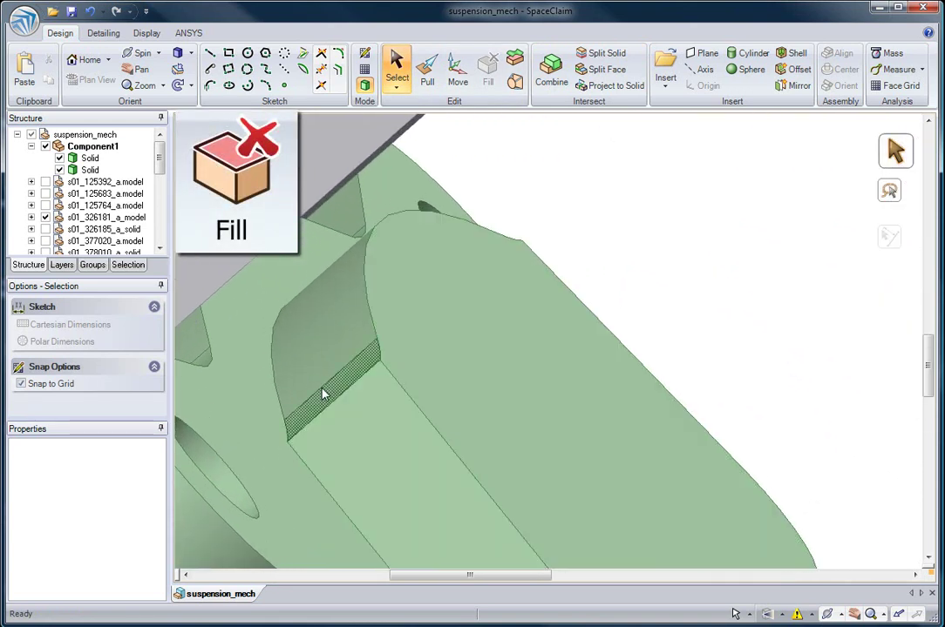
left_click(338, 395)
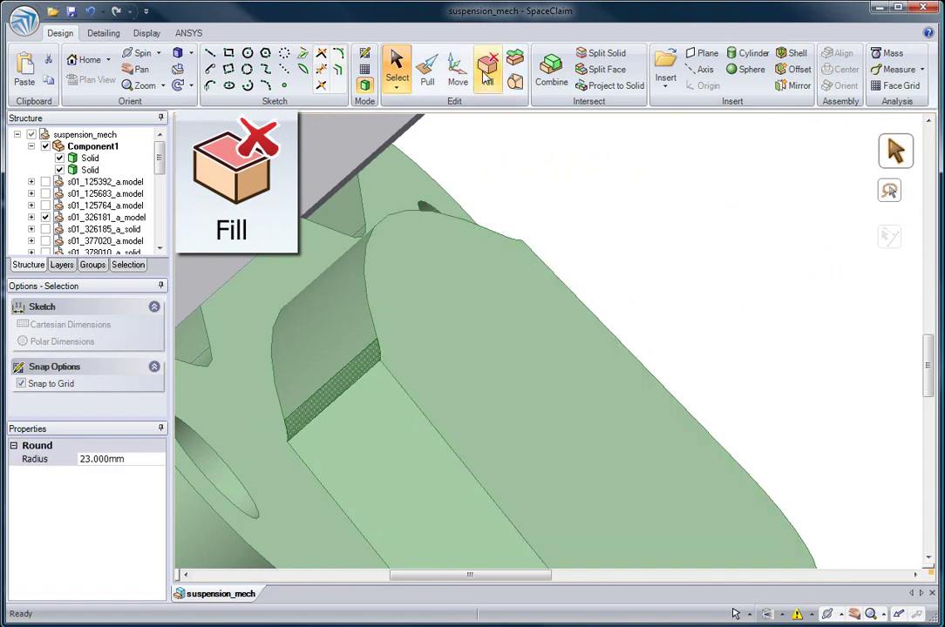
left_click(489, 82)
middle_click_drag(512, 245, 316, 263)
left_click(537, 252)
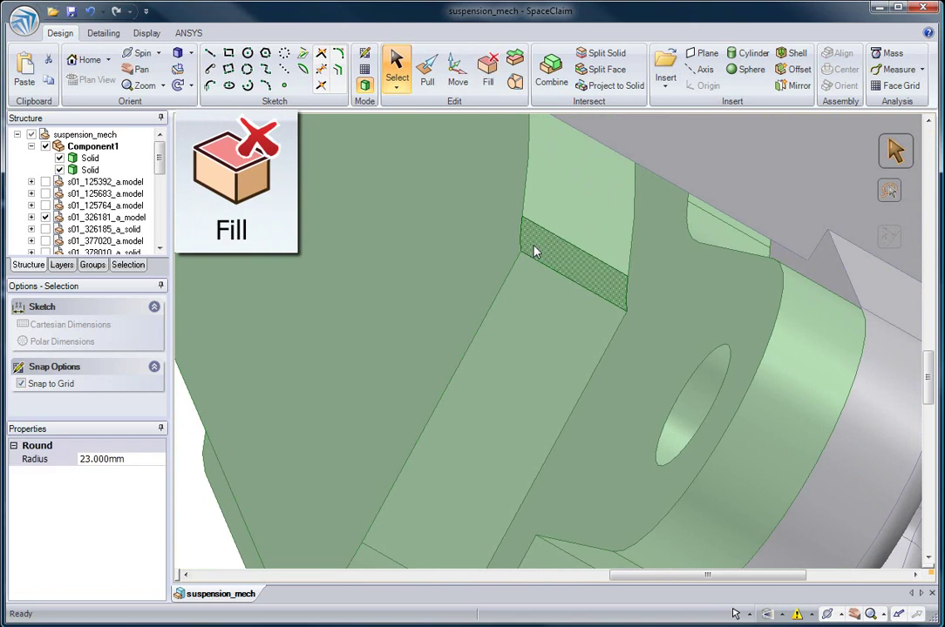
left_click(488, 87)
- Round the sharp corner edges at both ends of the raised pad to a 7 mm radius with Pull
middle_click_drag(502, 262, 522, 263)
left_click(561, 283)
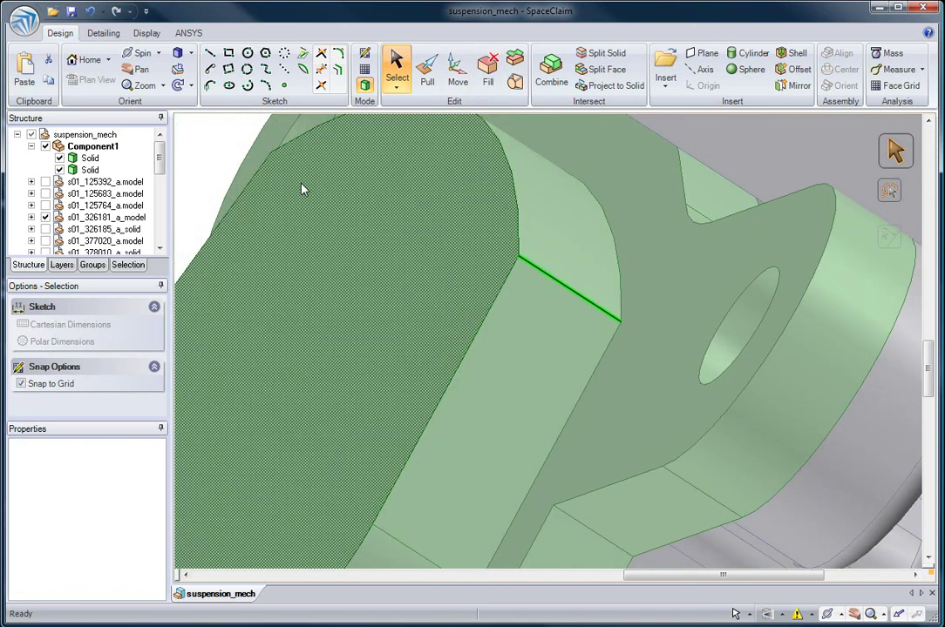
left_click(288, 166, "ctrl")
left_click(427, 68)
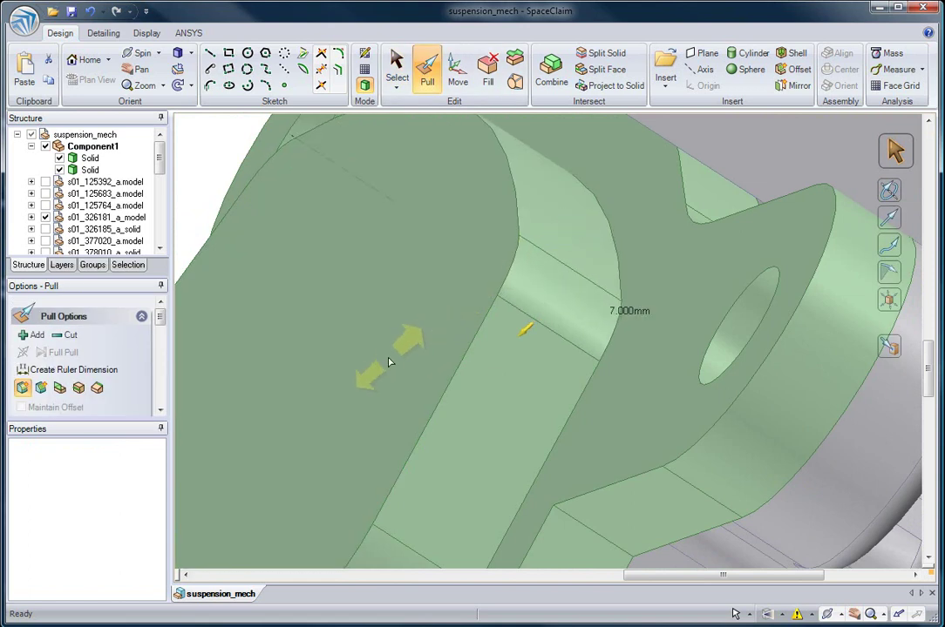
left_click_drag(389, 361, 393, 363)
- Insert a reference plane crossing the middle of the raised pad
mouse_move(392, 363)
middle_mouse_down("ctrl")
mouse_move(418, 311)
mouse_move(407, 234)
mouse_move(392, 363)
middle_mouse_up("ctrl")
left_click(680, 394)
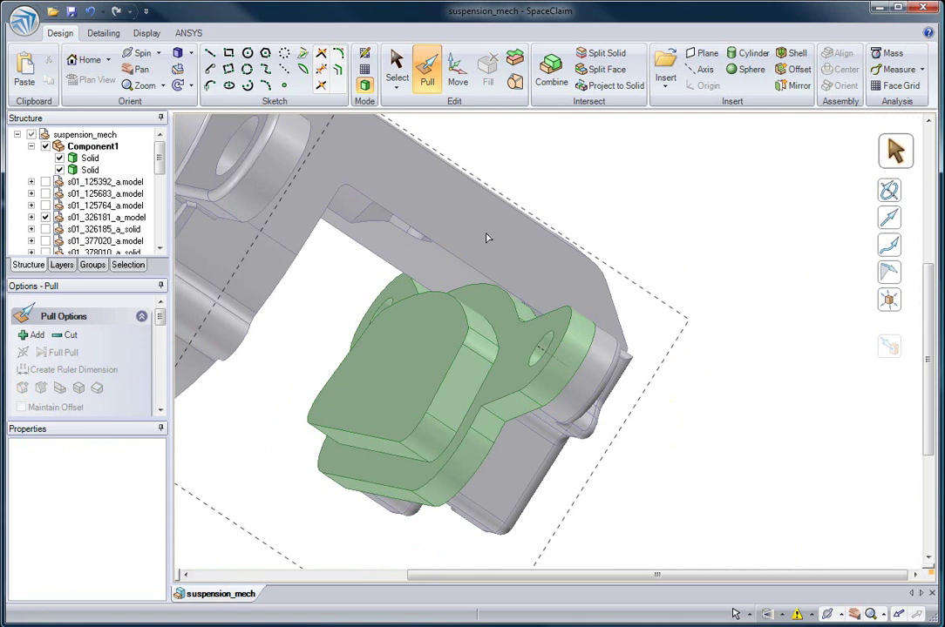
left_click(444, 182)
left_click(705, 53)
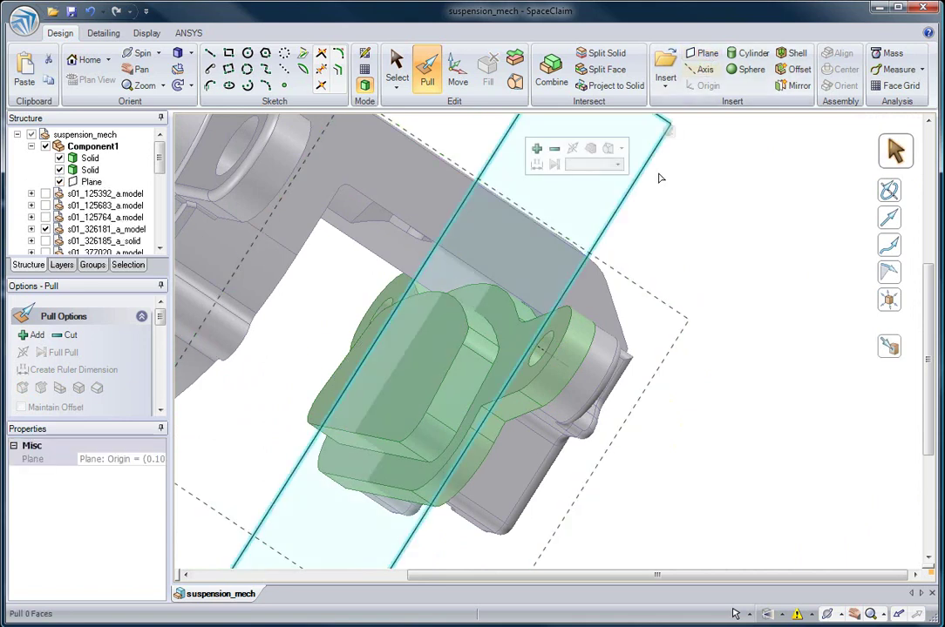
- Split the raised pad into two halves along the reference plane with Combine and delete the plane
left_click(437, 415)
mouse_move(436, 415)
middle_mouse_down()
mouse_move(482, 385)
mouse_move(533, 381)
mouse_move(597, 349)
middle_mouse_up()
left_click(497, 380)
left_click(550, 70)
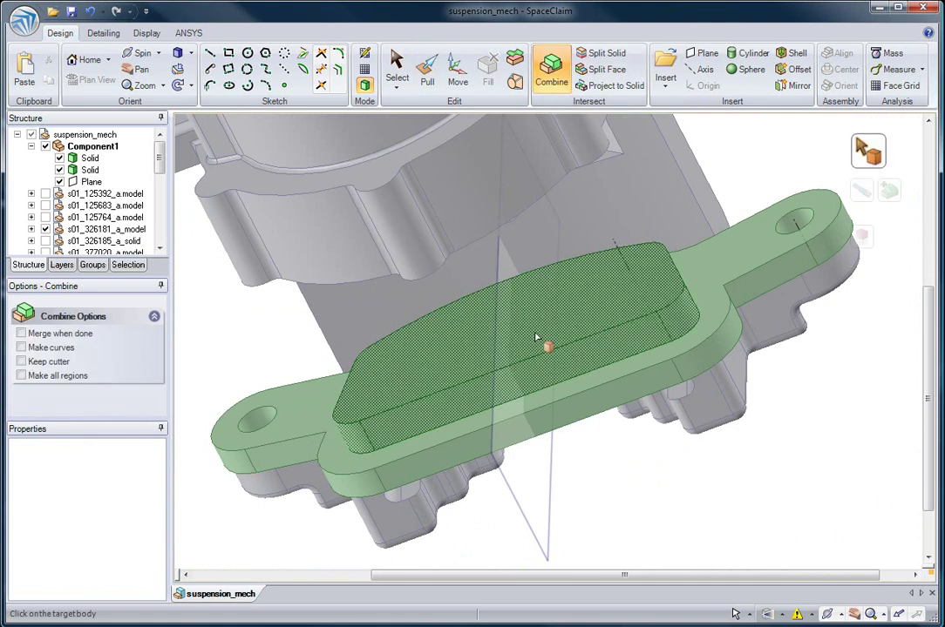
left_click(528, 328)
left_click(497, 323)
key("Escape")
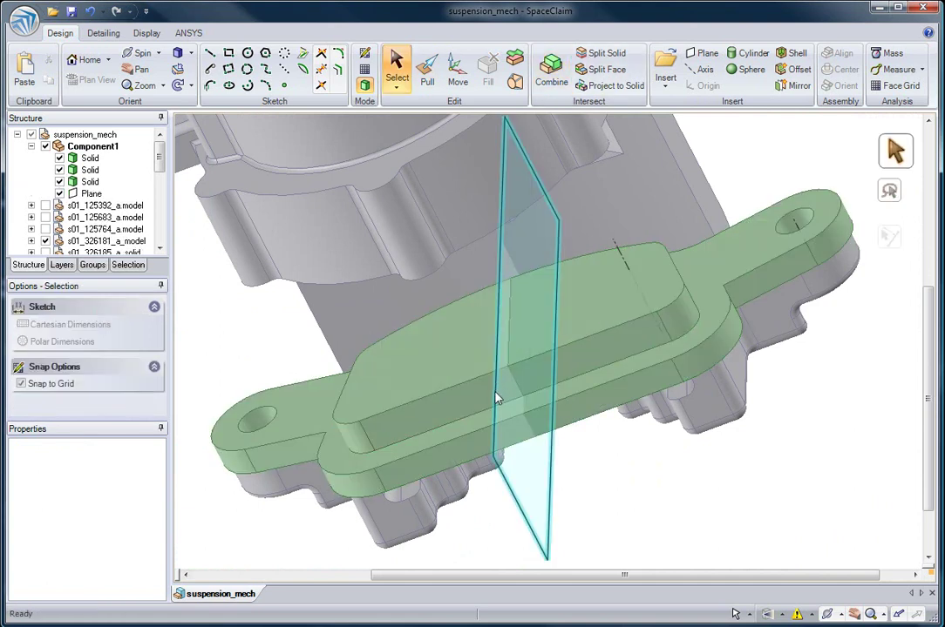
left_click(499, 391)
key("Delete")
- Pull back the split faces between the two pad halves with a 2 mm offset to open a gap
scroll(514, 374, "up", 6)
left_click(427, 66)
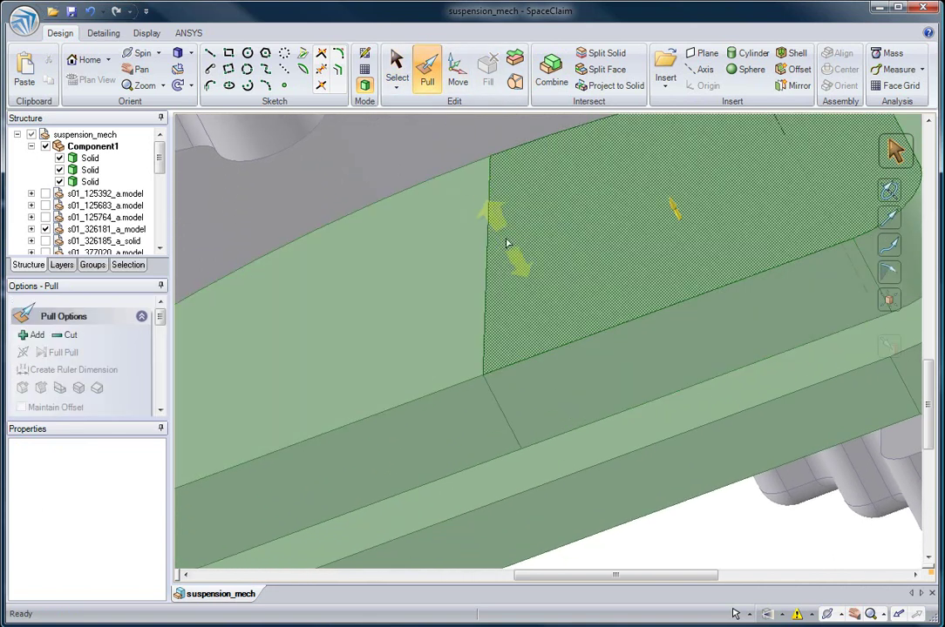
left_click(499, 243)
left_click_drag(502, 240, 470, 246)
left_click(493, 232)
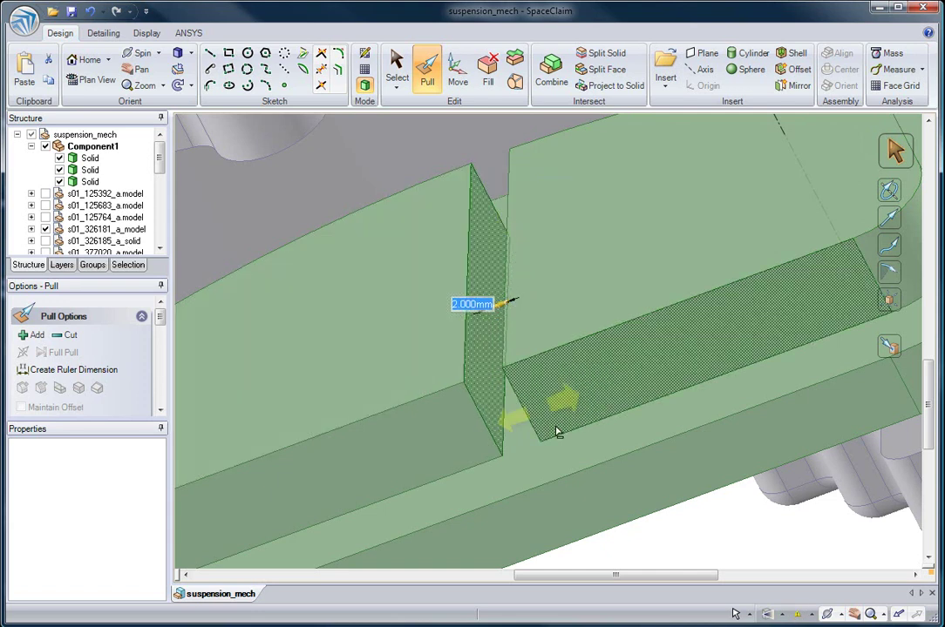
left_click(677, 529)
scroll(666, 520, "down", 10)
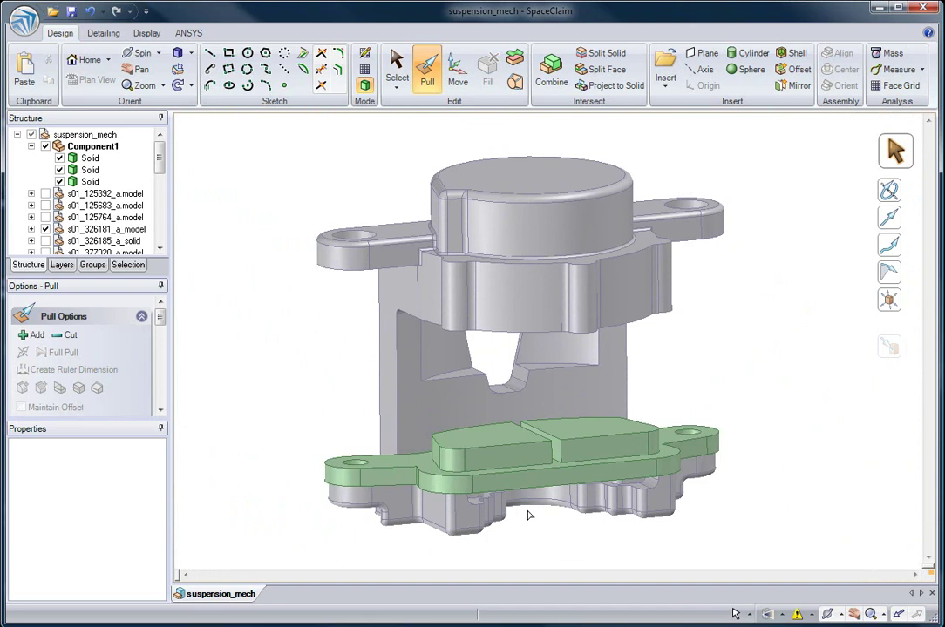
- Give both pad halves a light grey custom color
double_click(516, 449)
left_click(146, 33)
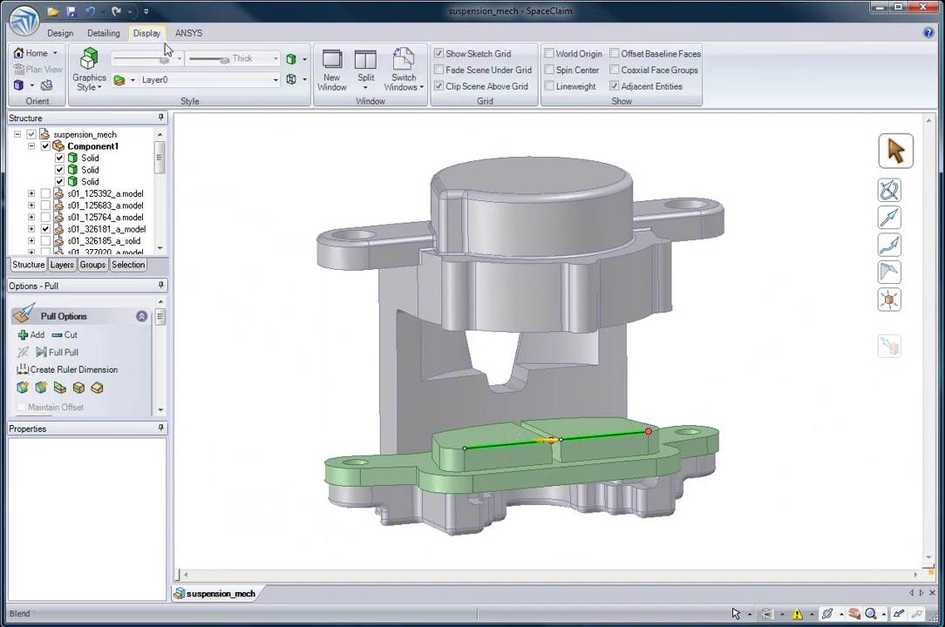
left_click(133, 81)
left_click(157, 97)
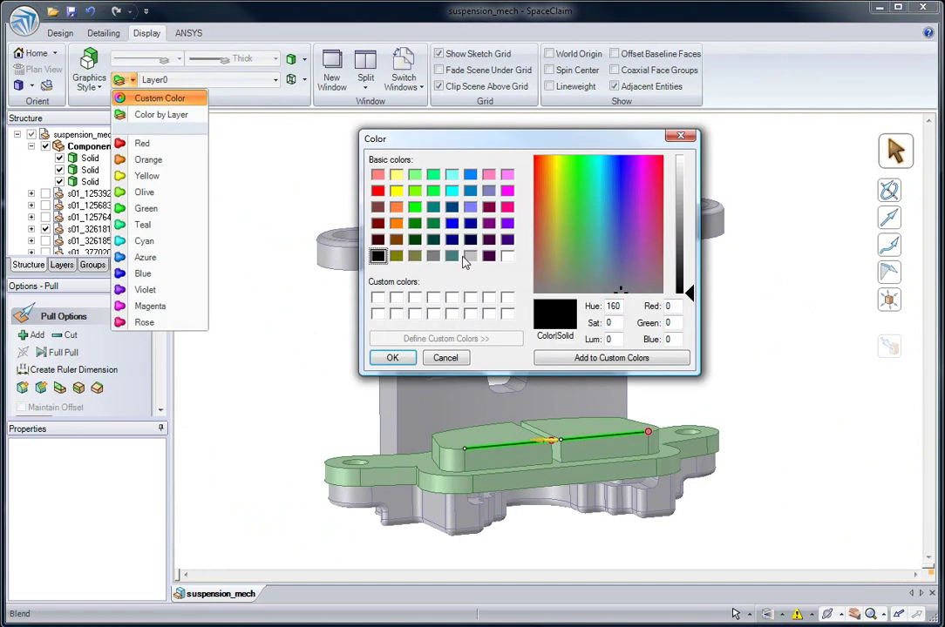
left_click(392, 358)
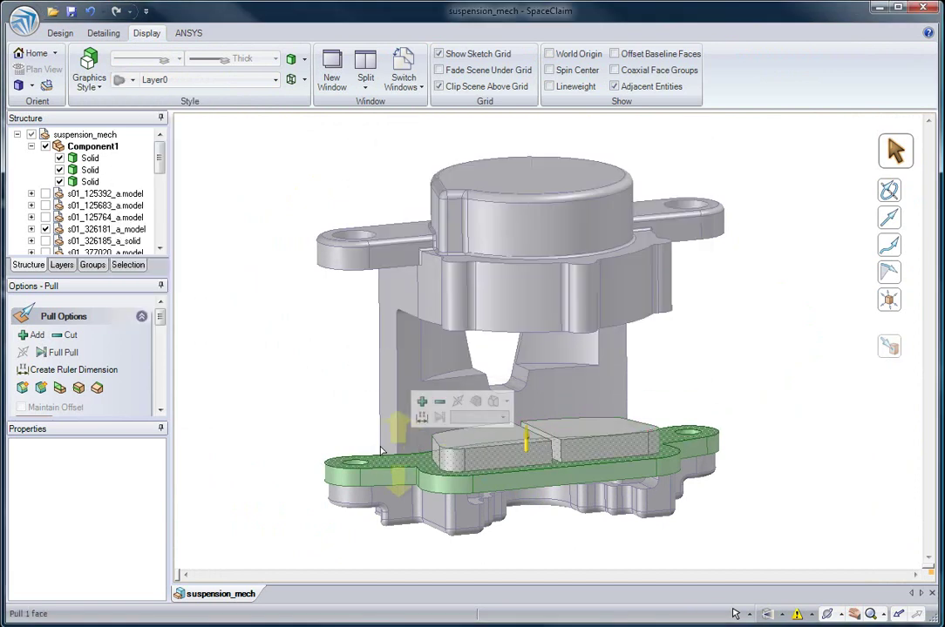
- Give the backing plate a dark grey custom color with red, green and blue at 97
left_click(123, 80)
left_click(153, 97)
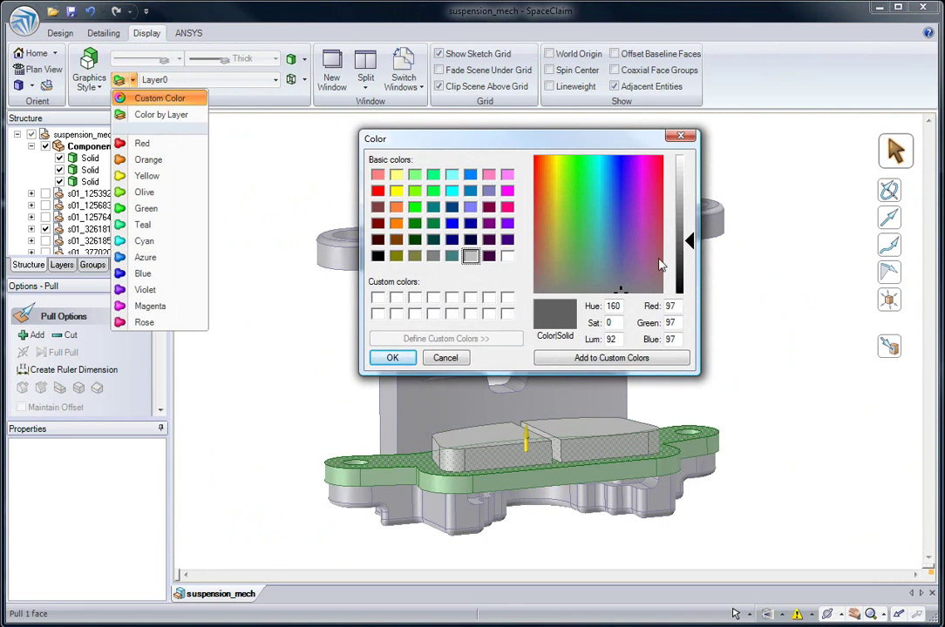
left_click(393, 358)
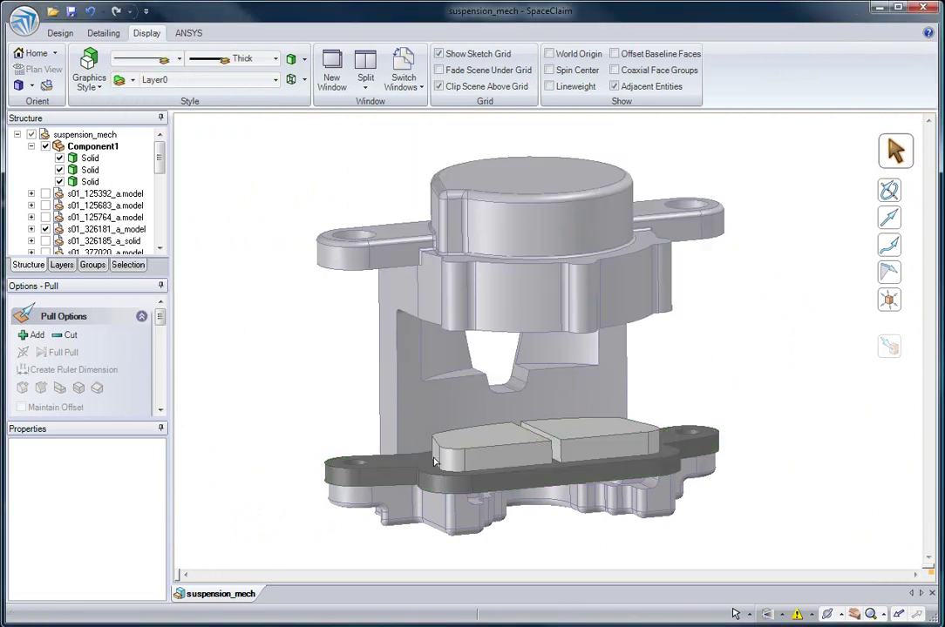
middle_click_drag(484, 478, 536, 503)
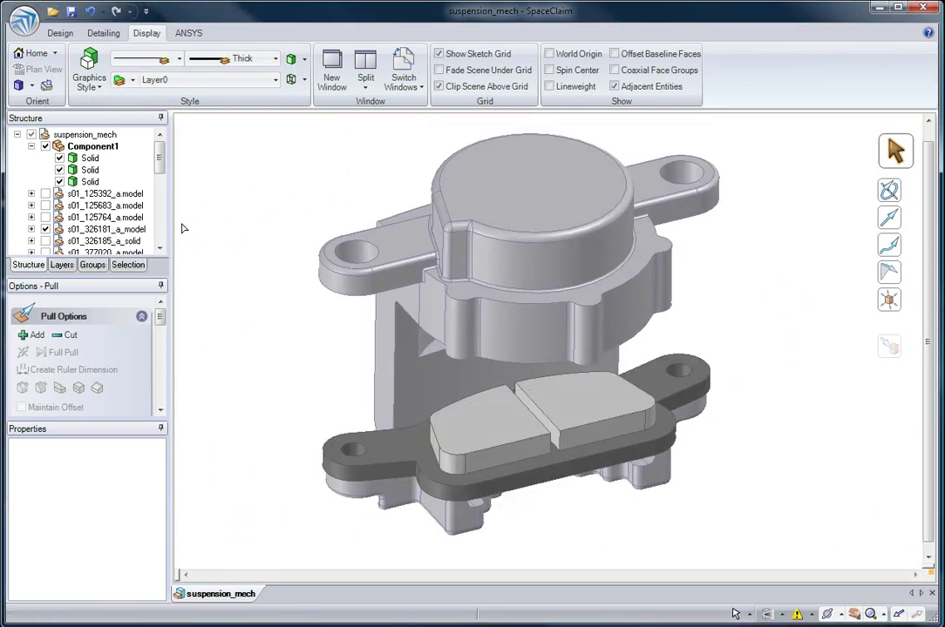
- Make the top-level suspension_mech assembly the active component and return to selection mode
left_click(87, 136)
right_click(97, 134)
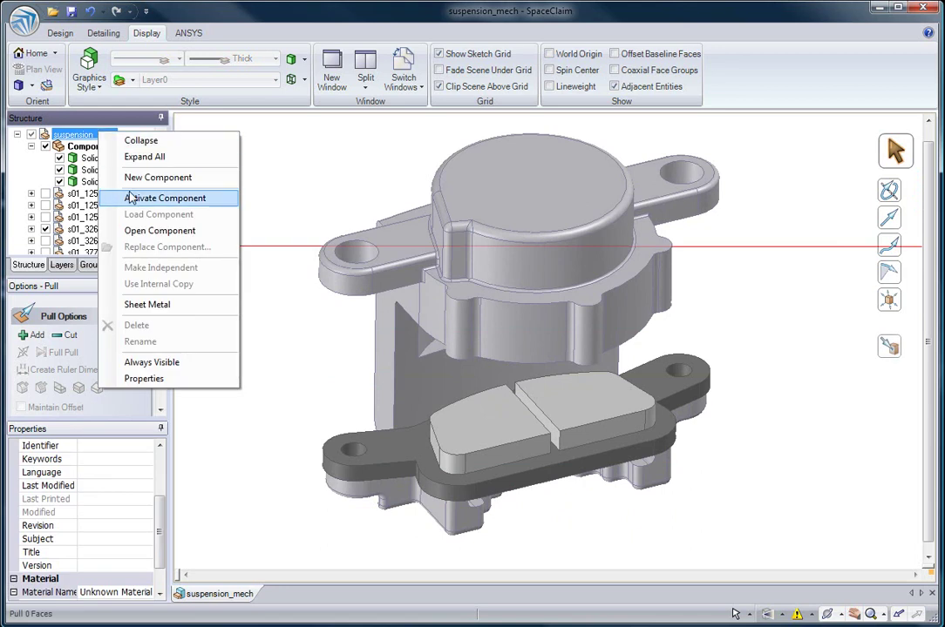
left_click(130, 198)
key("s")
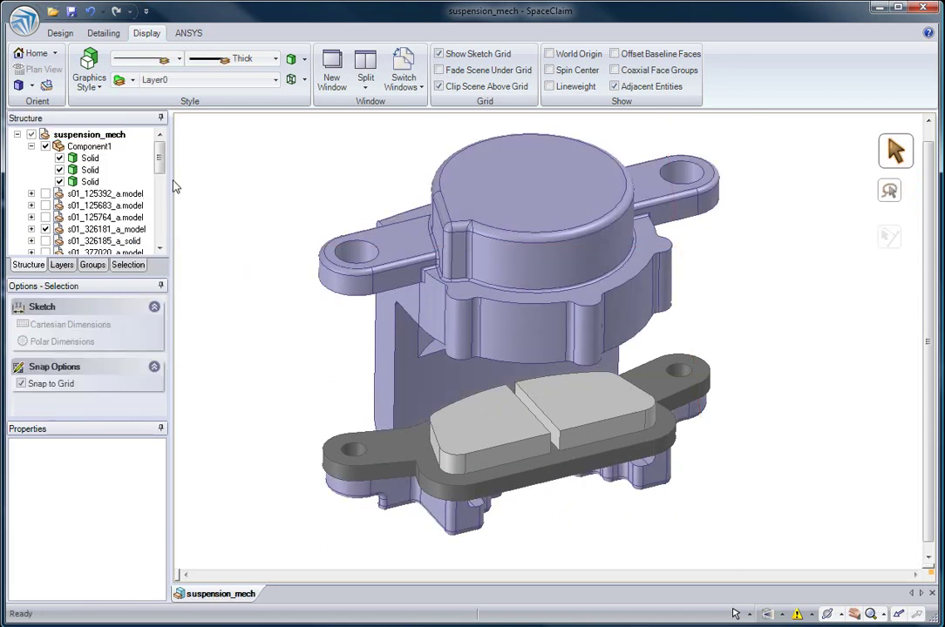
- Replace the component s01_326181_a_model with the Parasolid part _Thin_cal_fin from the suspension_mech folder
left_click(134, 229)
right_click(133, 230)
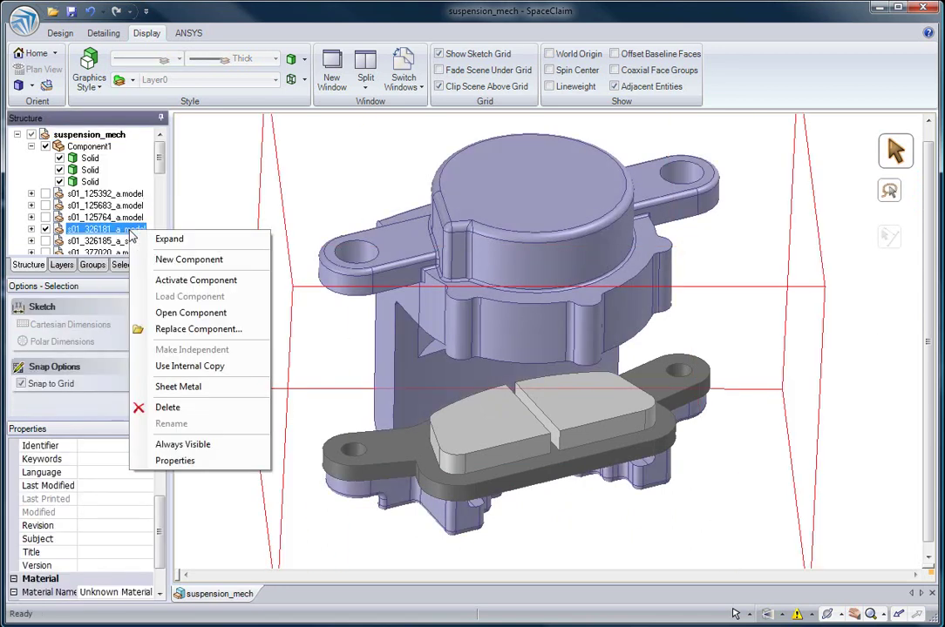
left_click(183, 329)
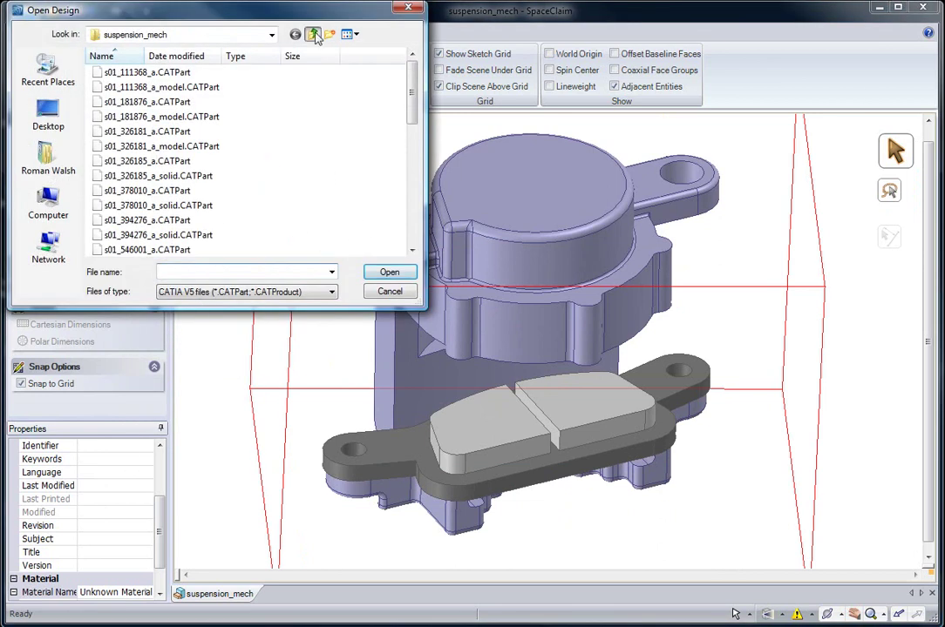
left_click(312, 35)
left_click(330, 297)
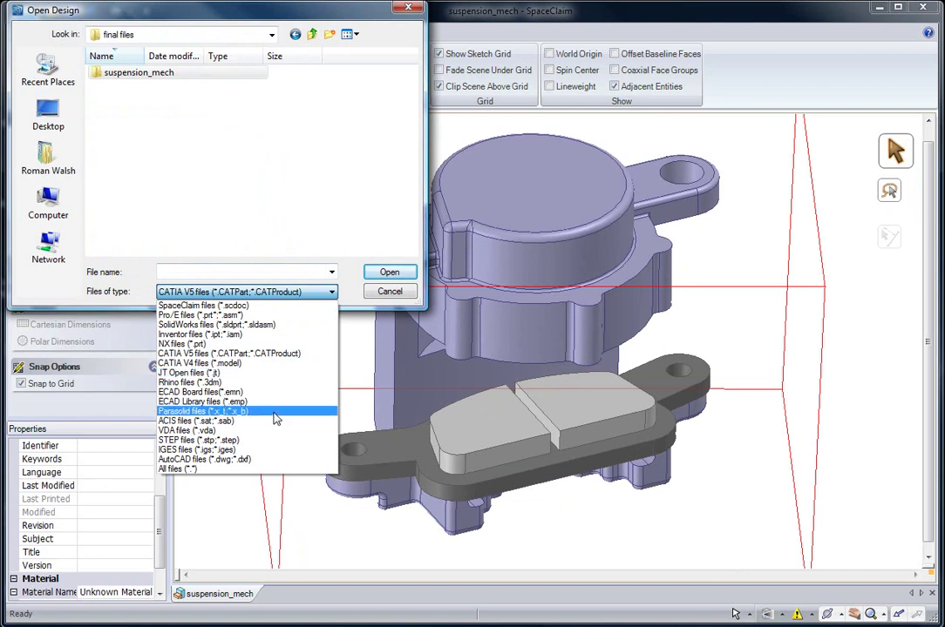
left_click(228, 411)
double_click(139, 73)
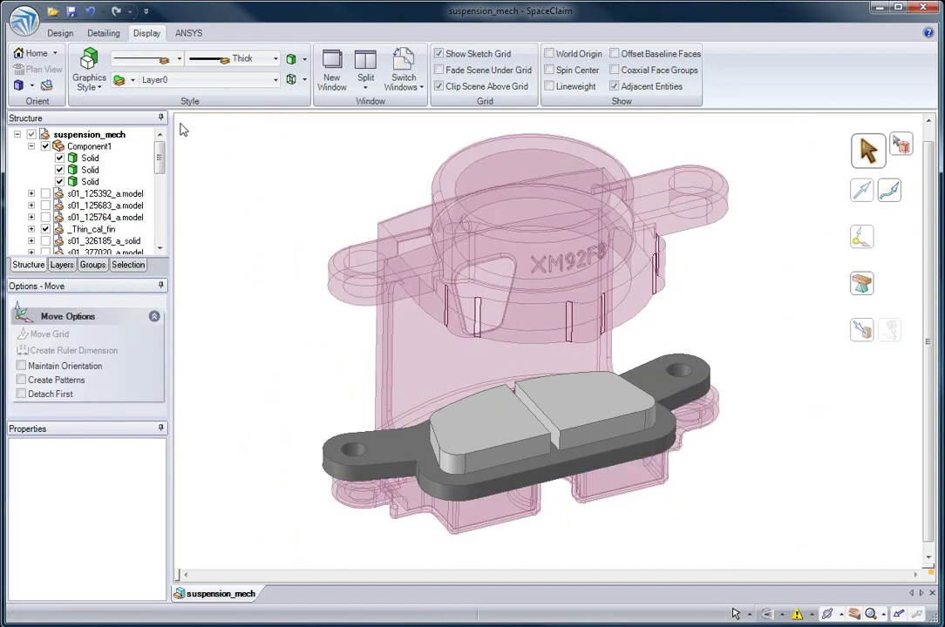
- Turn _Thin_cal_fin into an internal copy and move Component1 inside it in the structure tree
right_click(102, 232)
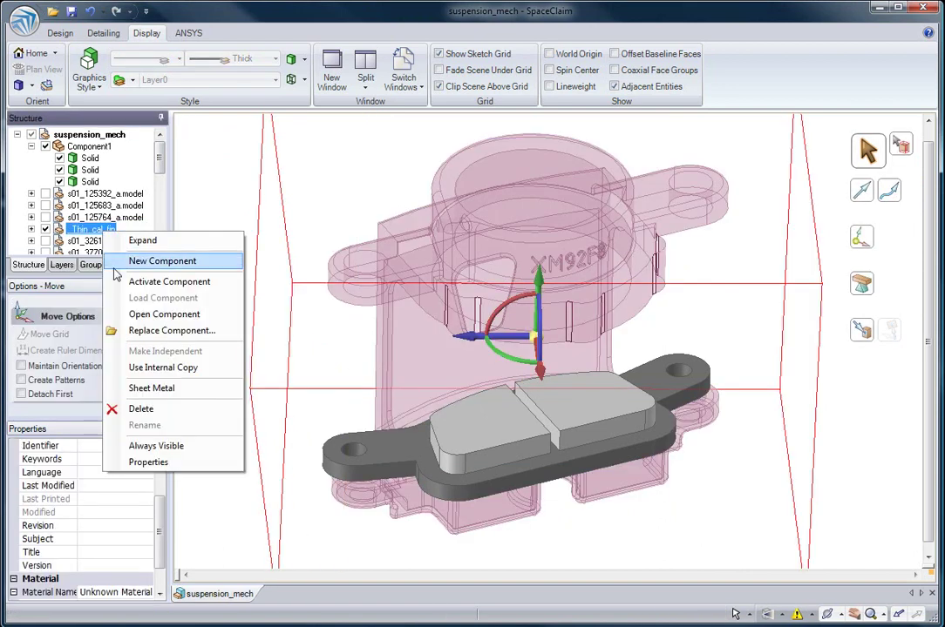
left_click(161, 366)
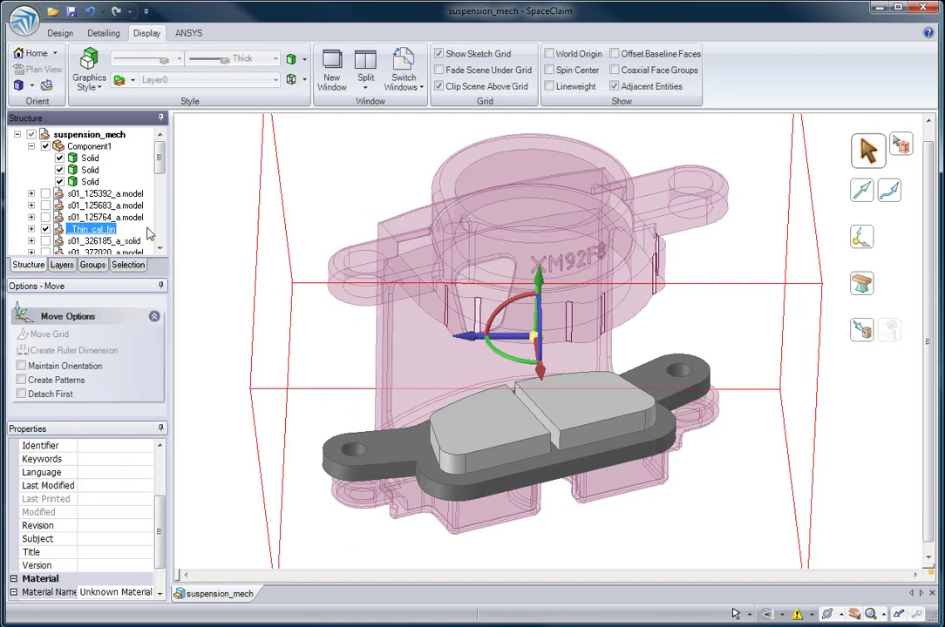
left_click(180, 121)
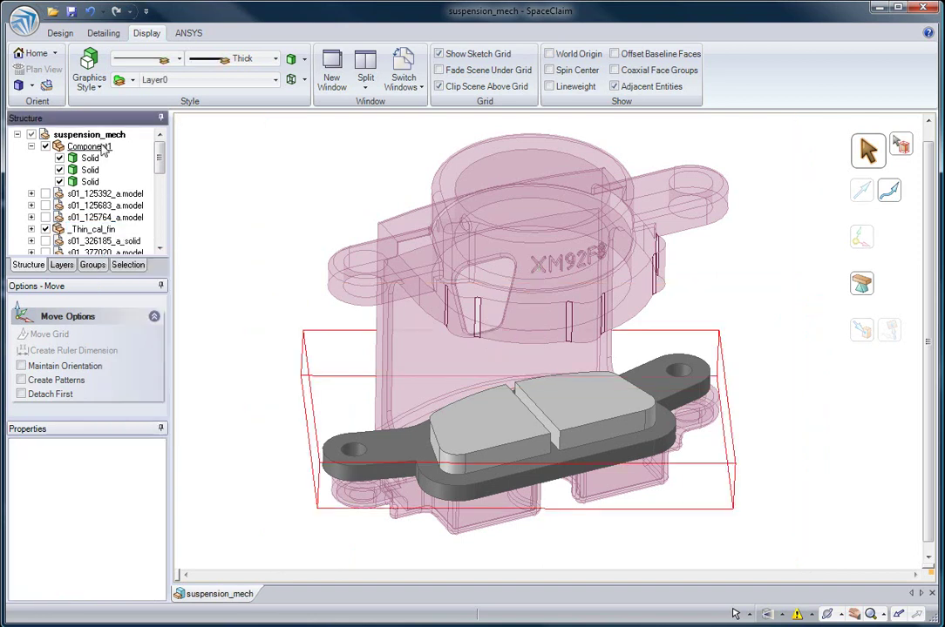
left_click_drag(103, 148, 99, 233)
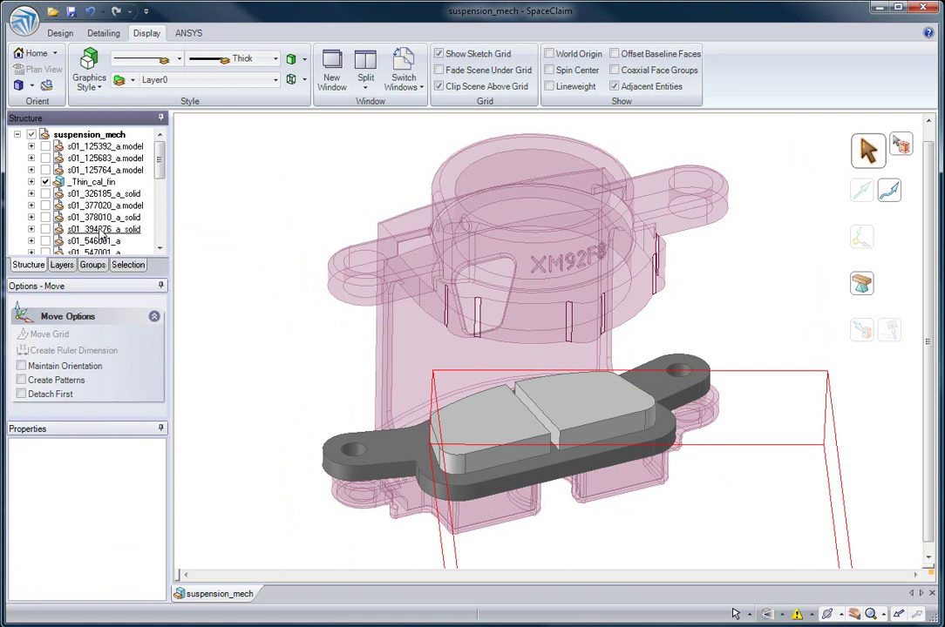
- Open _Thin_cal_fin in its own window and expand its structure tree
right_click(96, 188)
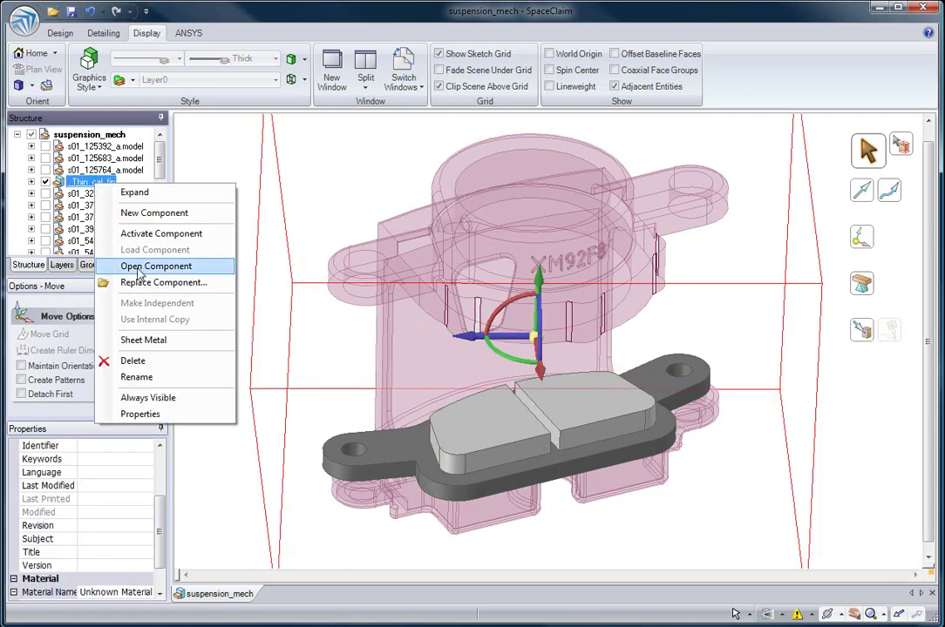
left_click(139, 266)
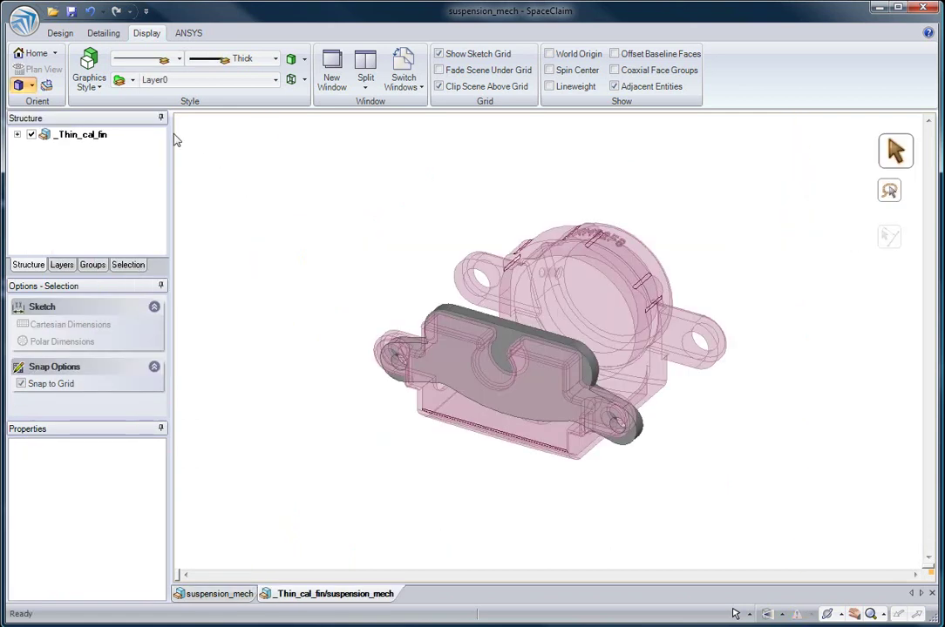
left_click(15, 135)
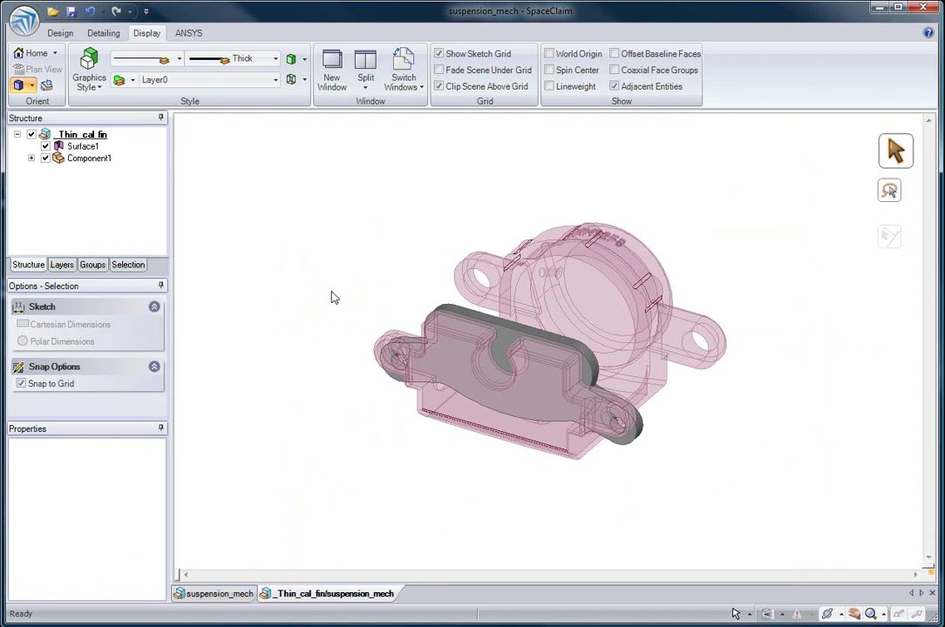
- Highlight Surface1 of _Thin_cal_fin and examine the caliper surface's open edges and gaps up close
middle_click_drag(332, 298, 377, 450)
scroll(459, 394, "up", 4)
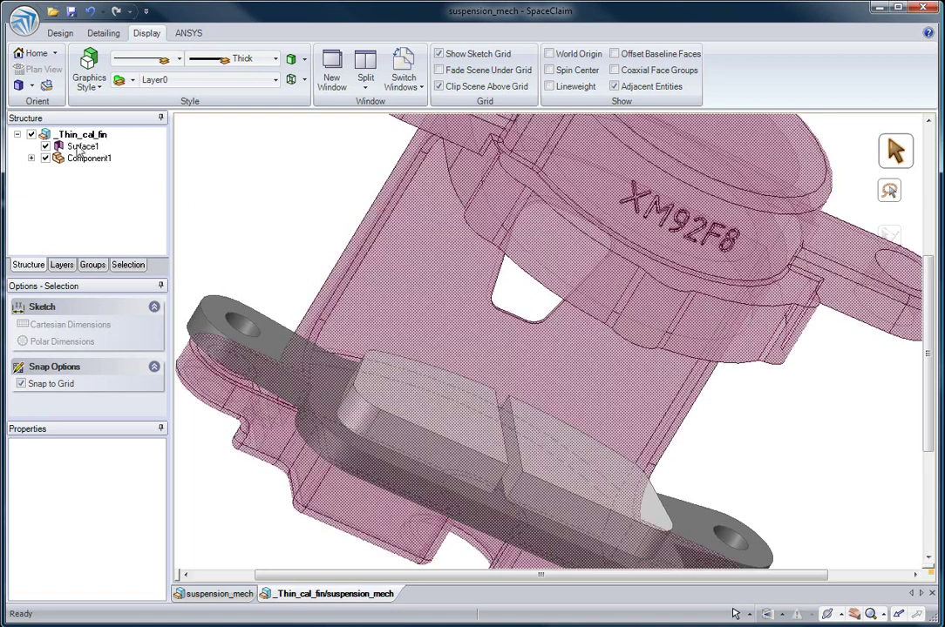
left_click(82, 147)
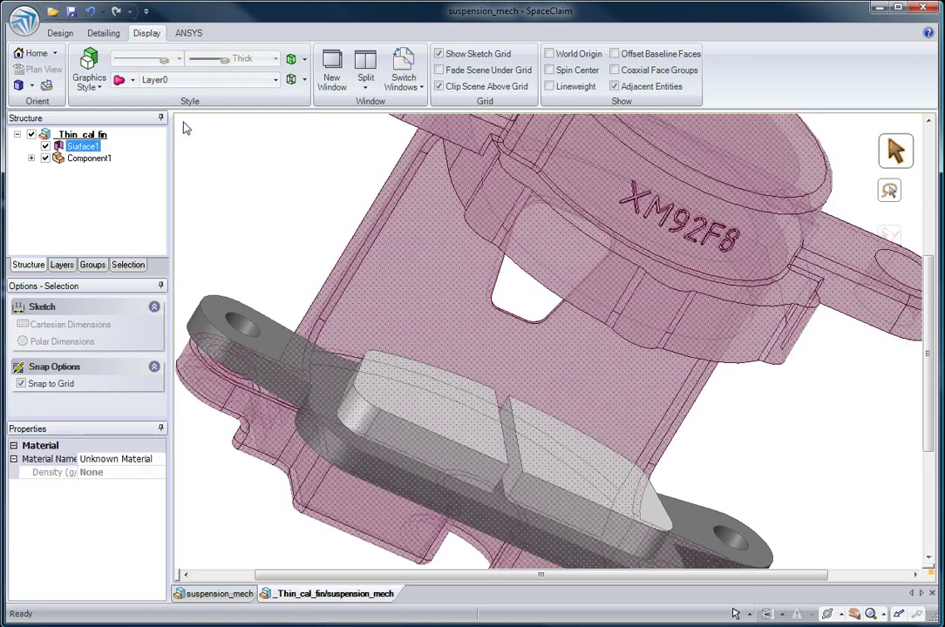
left_click(186, 128)
scroll(531, 205, "up", 10)
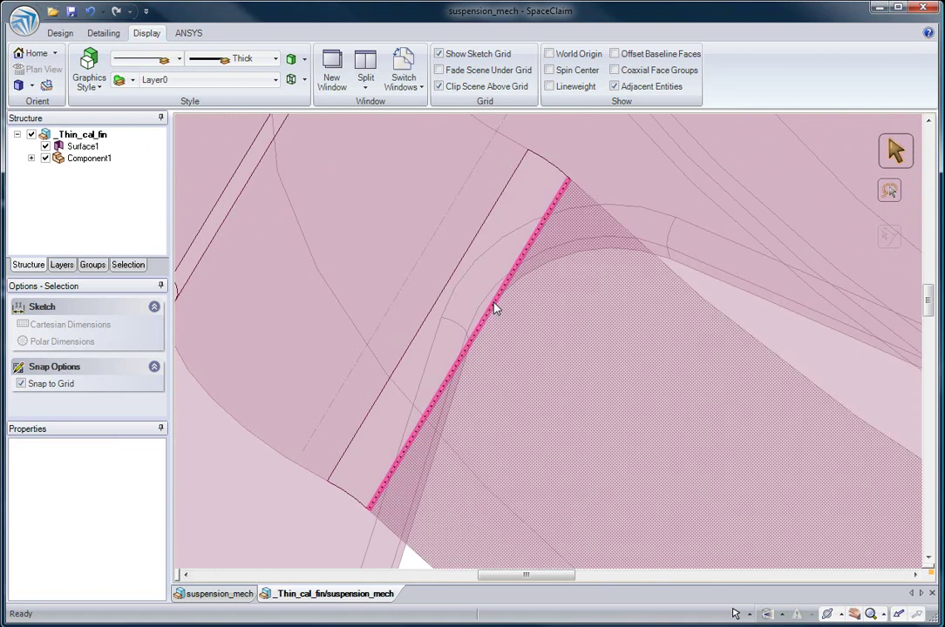
double_click(493, 310)
scroll(459, 226, "down", 10)
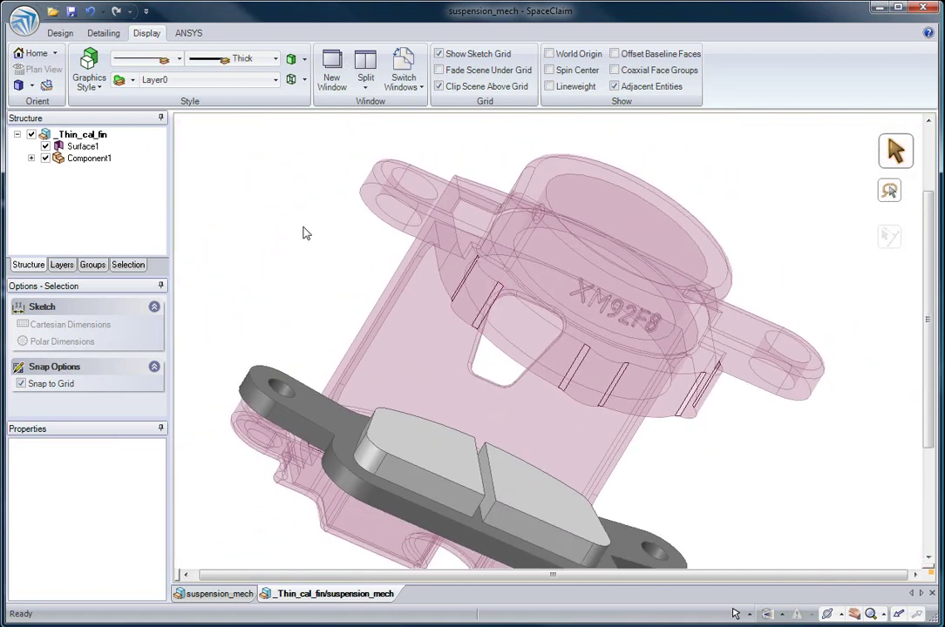
- Select all the related surface edge loops on the caliper and fill the gaps to turn Surface1 into a solid
middle_click_drag(536, 233, 574, 236)
left_click(580, 217)
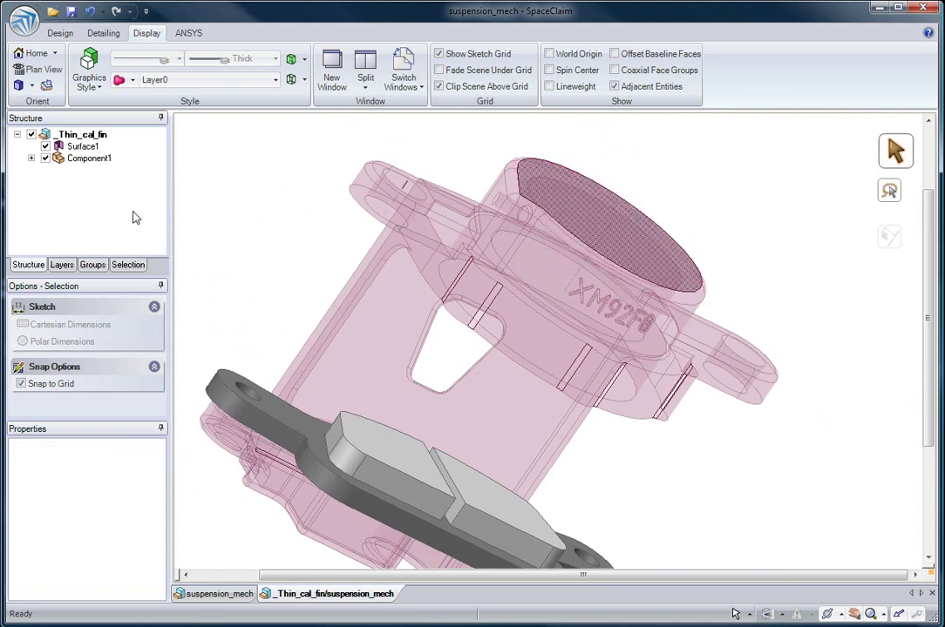
left_click(117, 269)
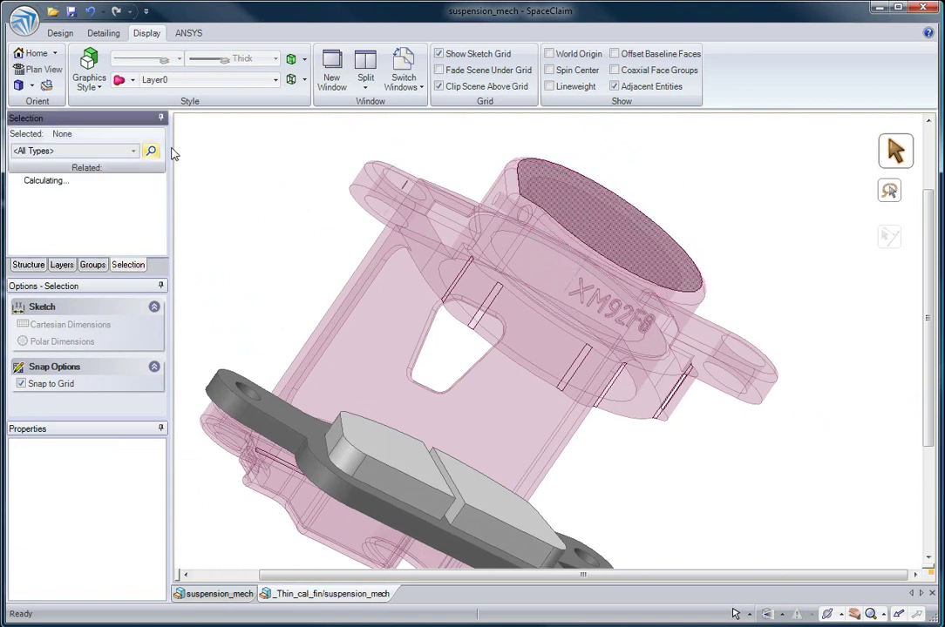
left_click(126, 205)
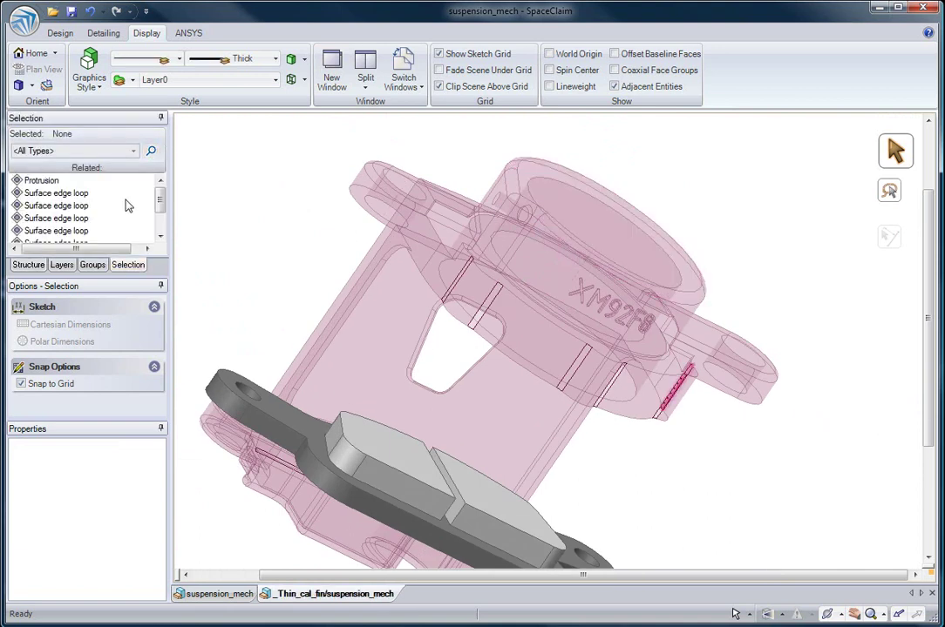
left_click(85, 194)
scroll(160, 207, "down", 1)
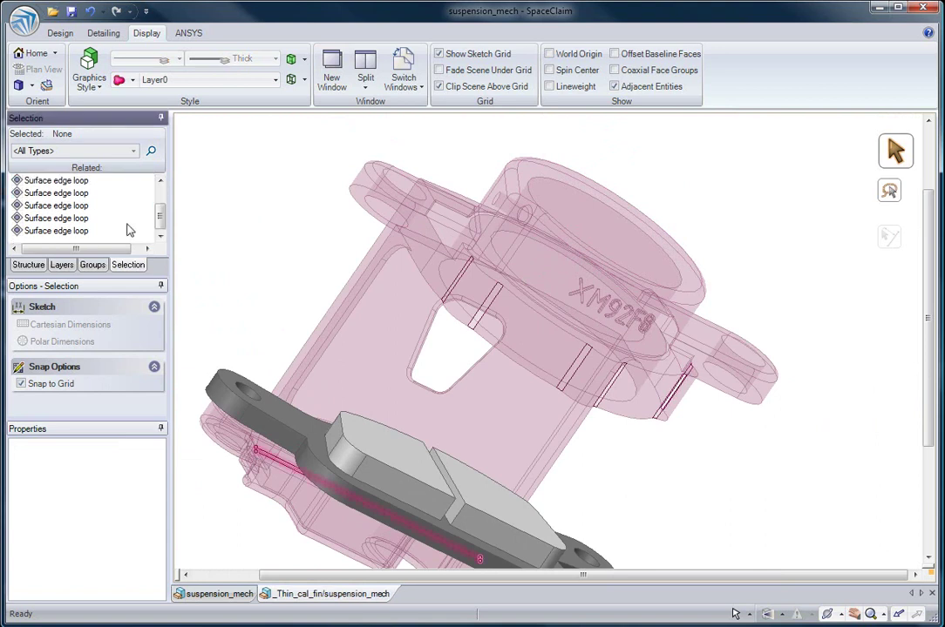
left_click(84, 231, "shift")
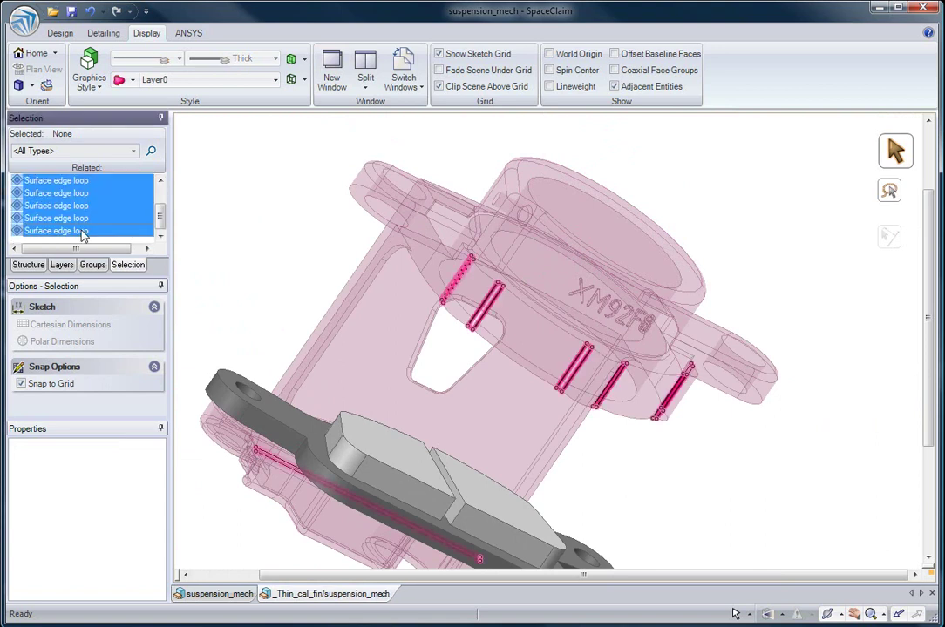
left_click(68, 37)
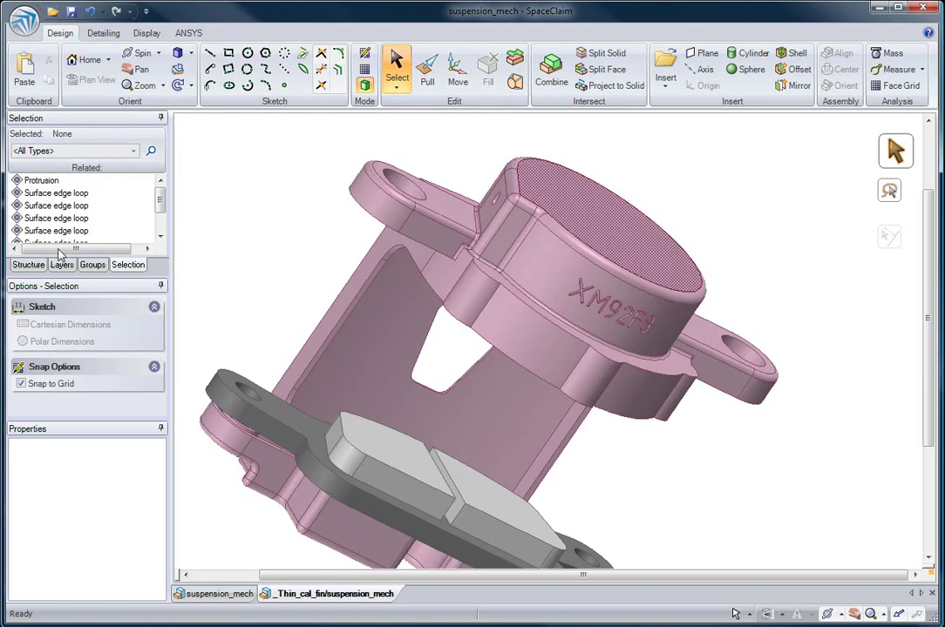
left_click(31, 265)
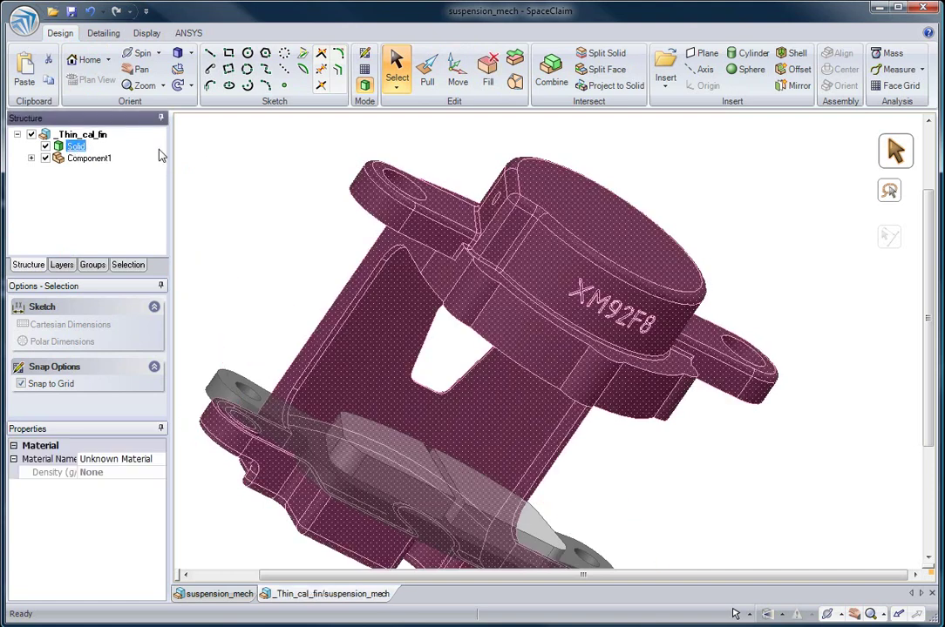
scroll(224, 157, "down", 2)
scroll(225, 157, "down", 2)
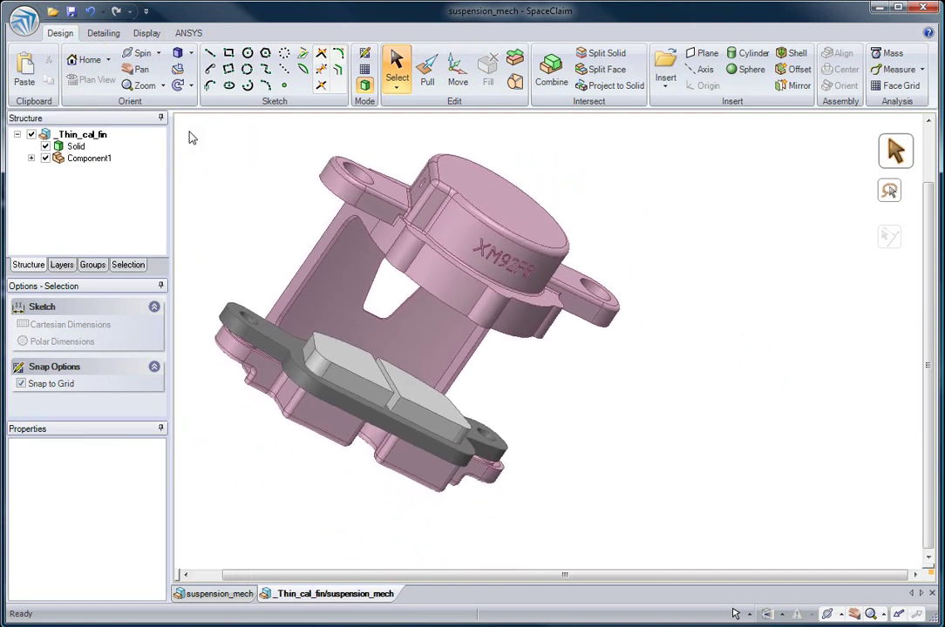
- Save the caliper as _Thin_cal_fin.scdoc in the final files folder
left_click(23, 19)
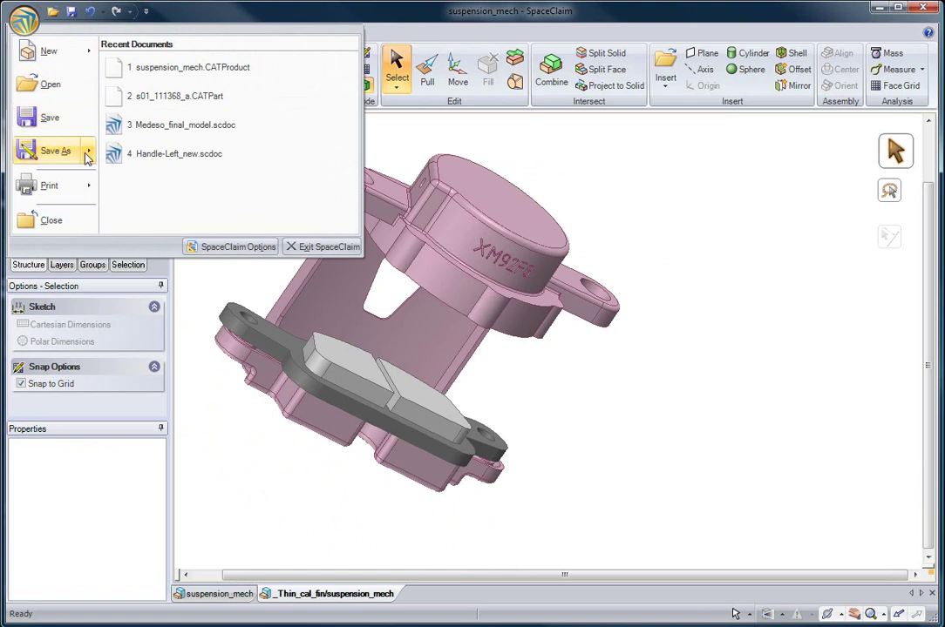
left_click(70, 155)
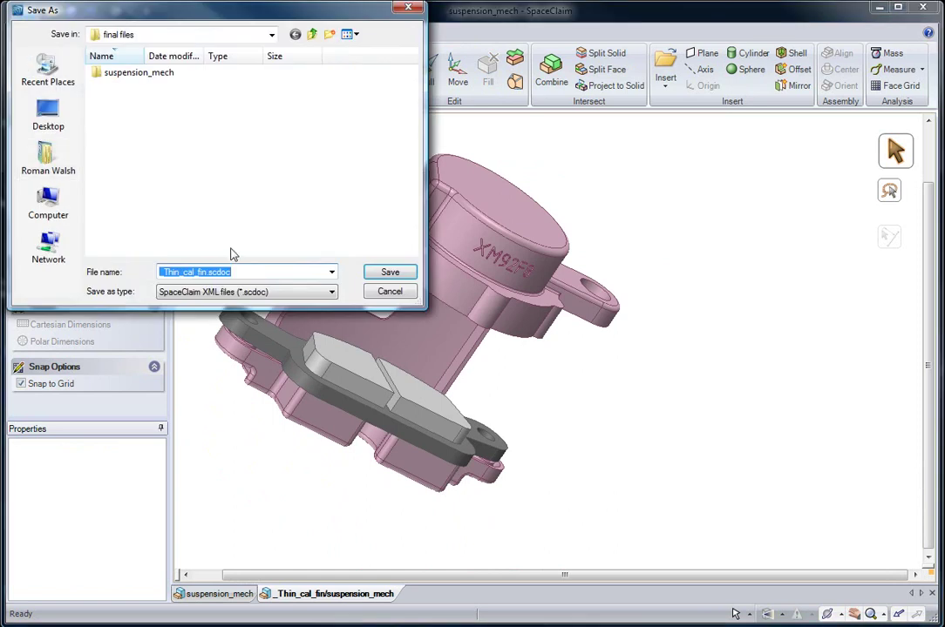
left_click(386, 273)
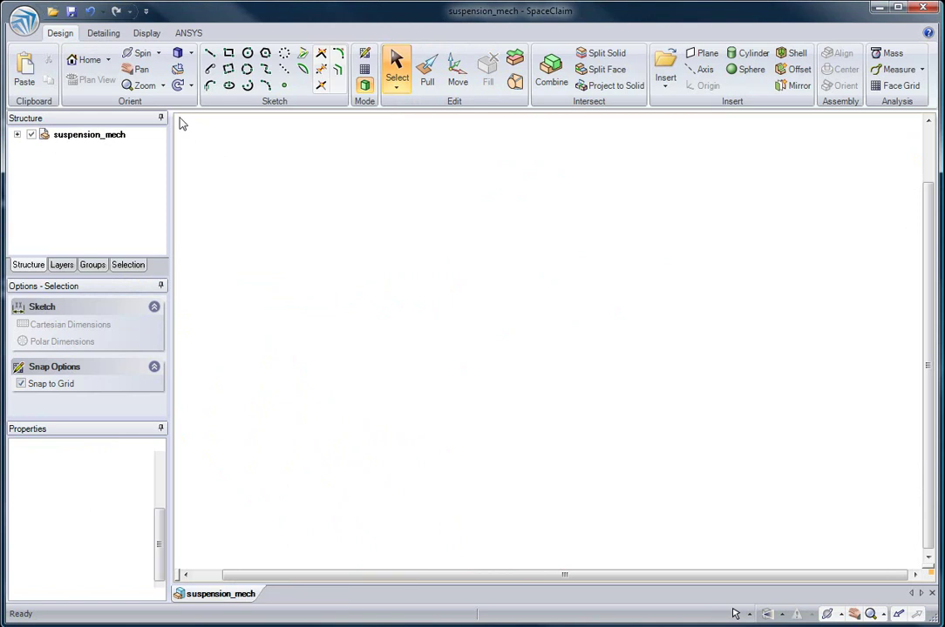
- Remove the XM92F8 lettering from the caliper's cylindrical housing with Fill
middle_click_drag(419, 364, 450, 471)
scroll(599, 188, "up", 10)
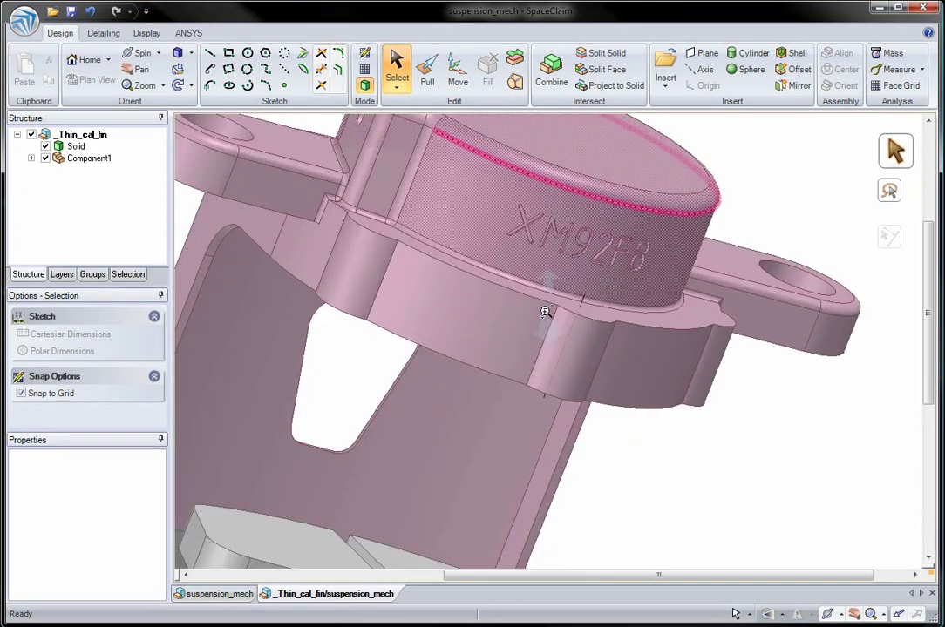
key("f")
left_click_drag(405, 210, 626, 353)
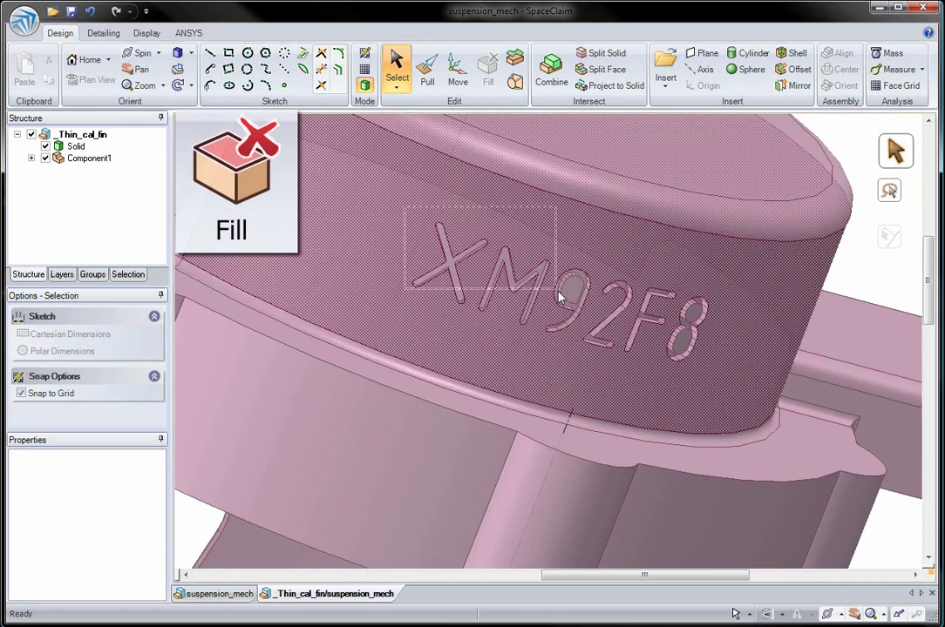
left_click_drag(720, 404, 717, 405)
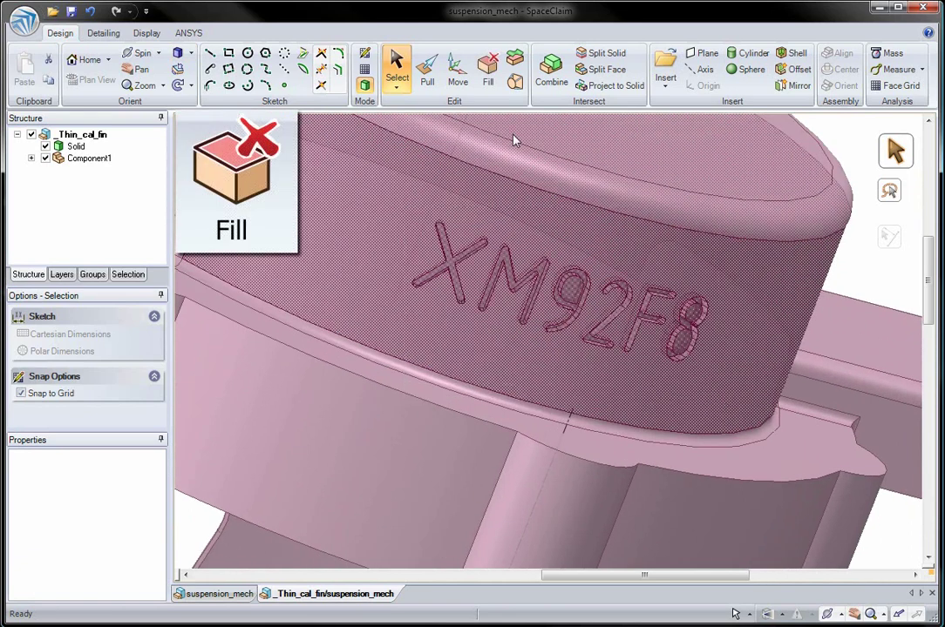
left_click(486, 80)
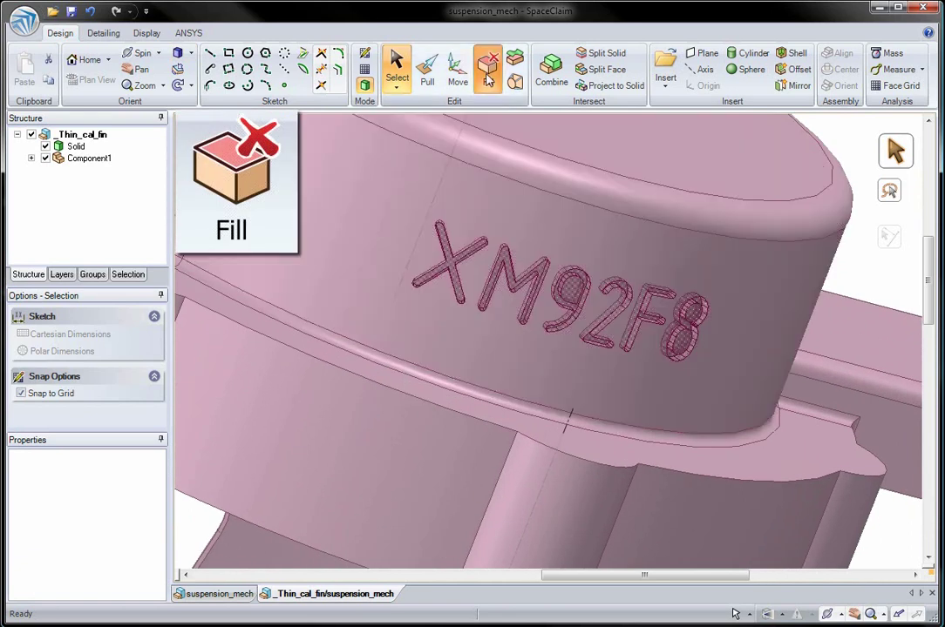
- Remove the chain of rounds along the rim of the caliper's window cutout with Fill
middle_click_drag(467, 321, 470, 443)
middle_click_drag(341, 482, 348, 558, "shift")
double_click(342, 436)
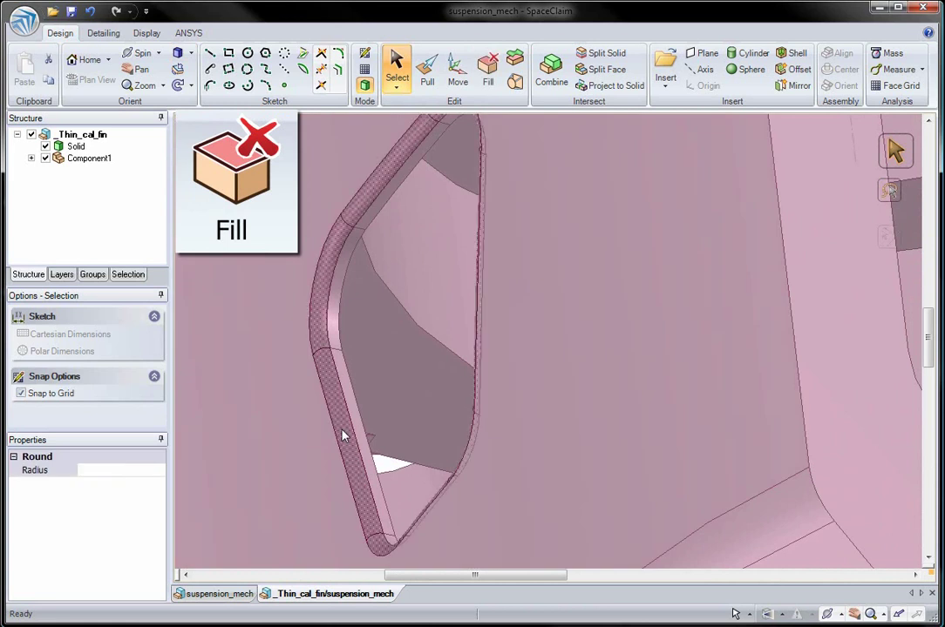
left_click(488, 84)
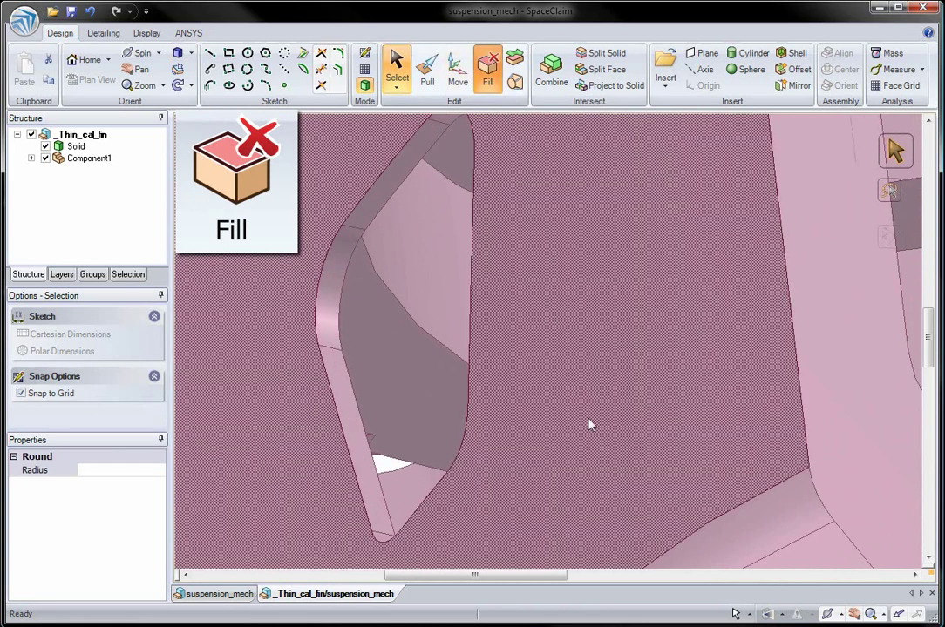
- Select all rounds equal to or smaller than the curved 7.004 mm round on the caliper's back and remove them with Fill
scroll(584, 394, "down", 8)
middle_click_drag(601, 399, 499, 472)
left_click(498, 471)
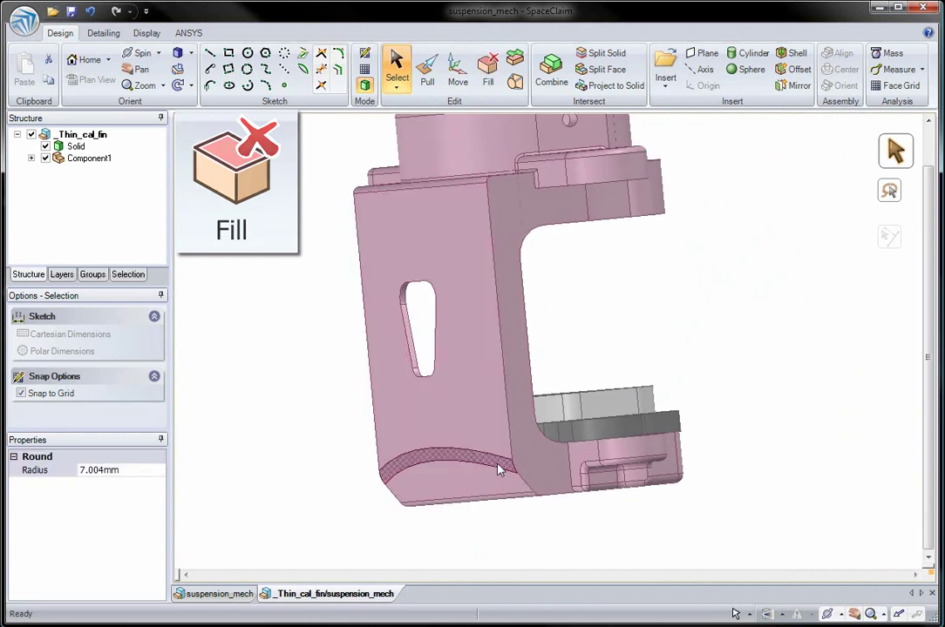
left_click(127, 275)
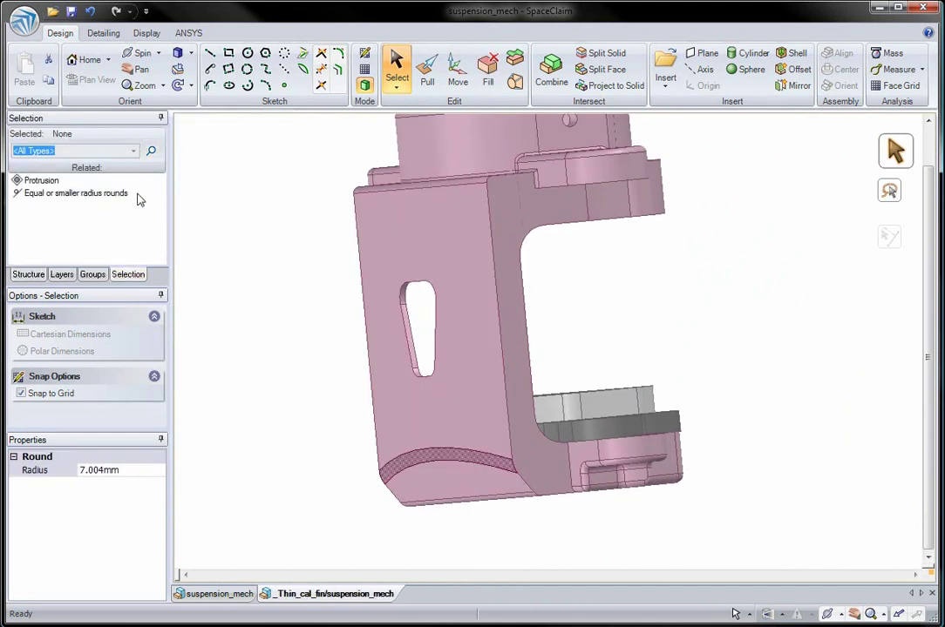
left_click(76, 193)
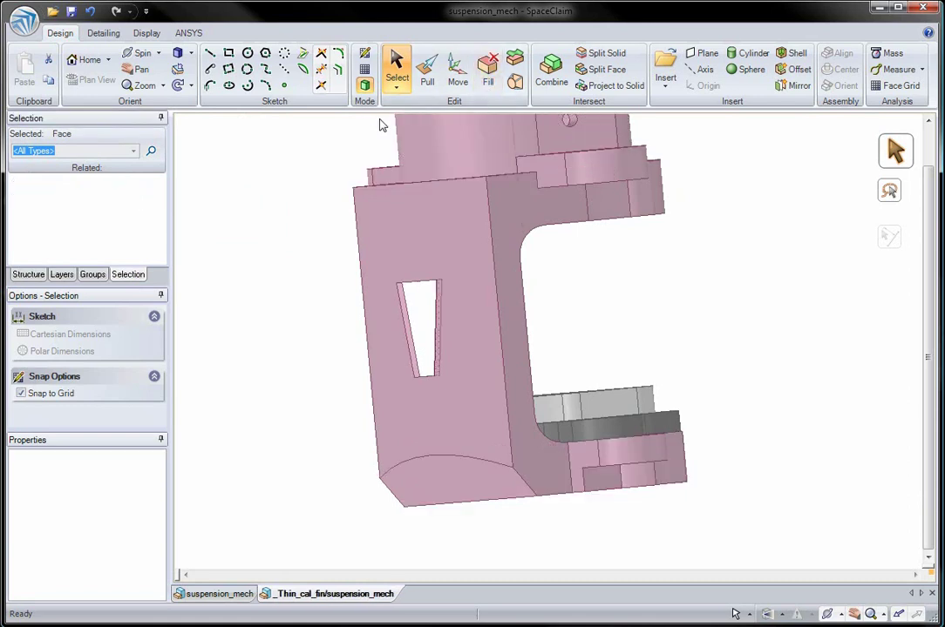
- Move the hole and rounded end face of the backing plate's first ear up to the matching caliper ear
middle_click_drag(569, 509, 533, 502)
scroll(399, 521, "up", 5)
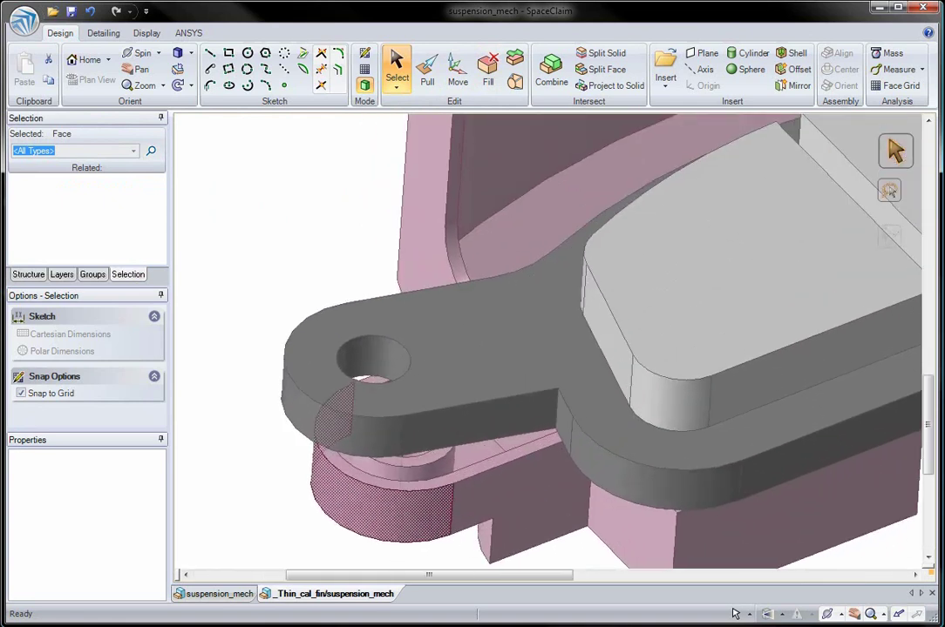
scroll(372, 526, "up", 1)
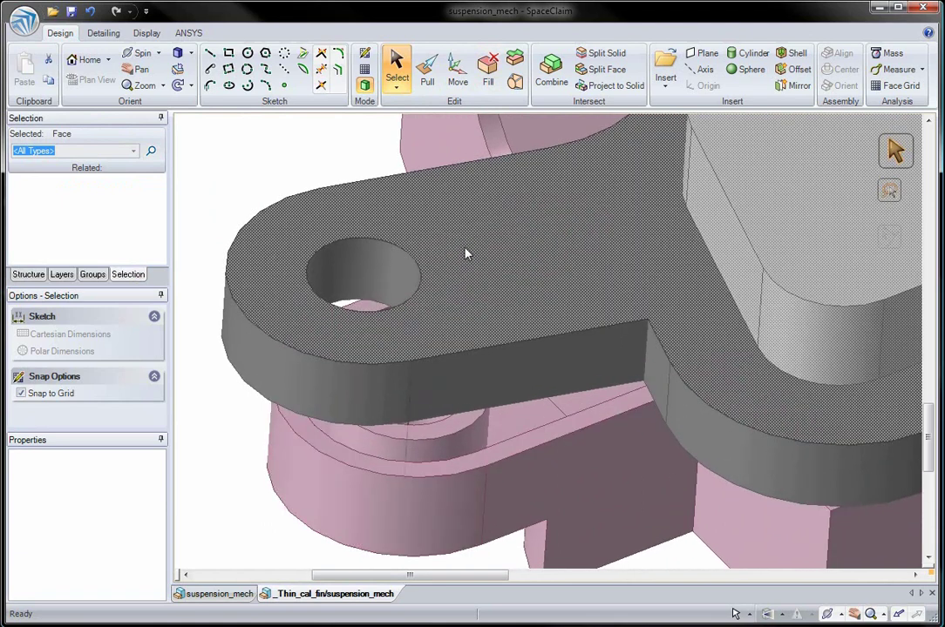
key("m")
left_click(393, 300, "ctrl")
mouse_move(343, 343)
left_mouse_down()
mouse_move(353, 325)
mouse_move(336, 344)
left_mouse_up()
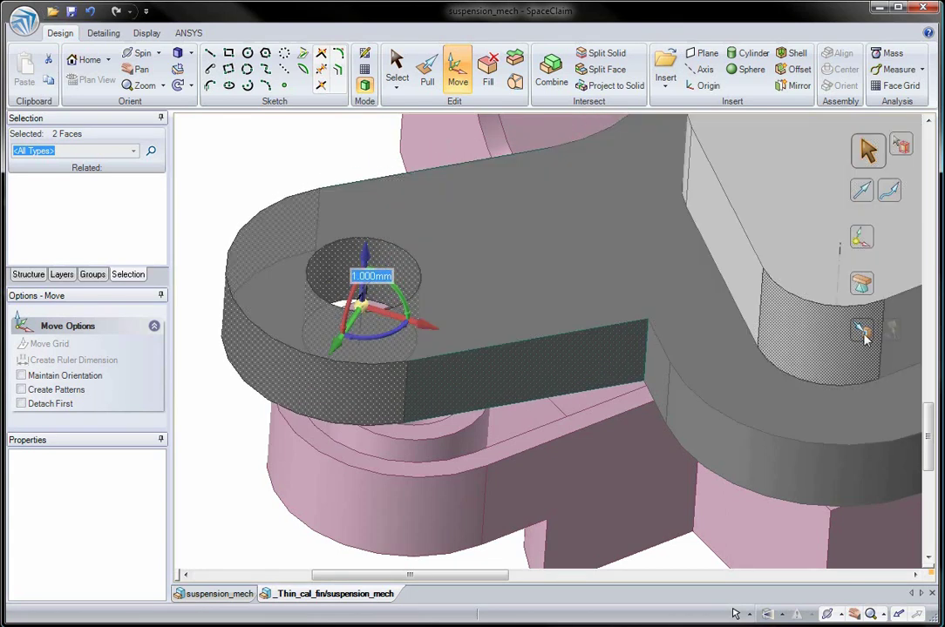
left_click(447, 520)
- Move the hole and rounded end face of the backing plate's opposite ear up to its matching caliper ear
middle_click_drag(446, 519, 451, 261, "ctrl")
middle_click_drag(819, 288, 606, 333, "shift")
scroll(608, 334, "up", 6)
left_click(594, 280)
left_click(723, 384, "ctrl")
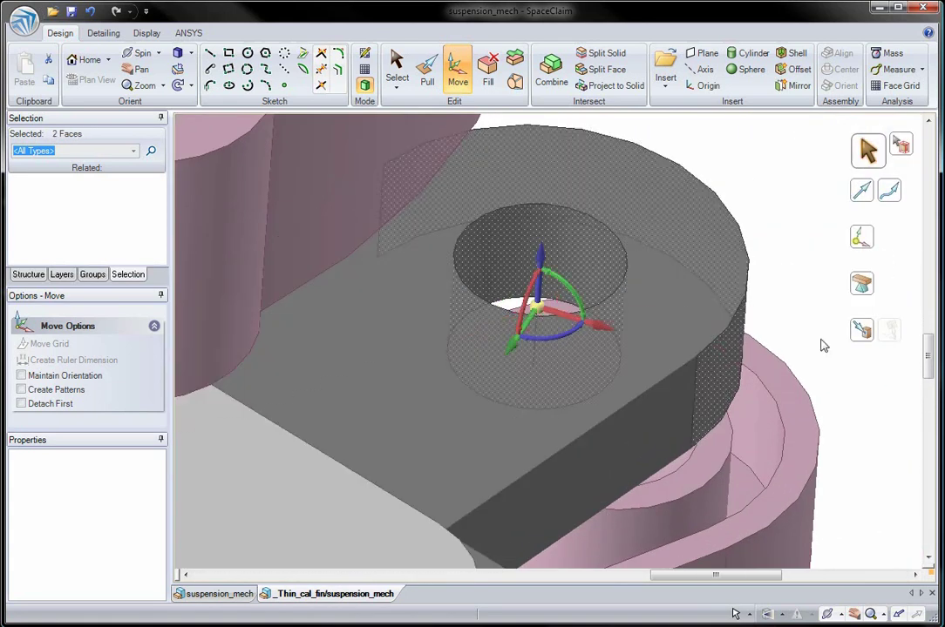
left_click(796, 543)
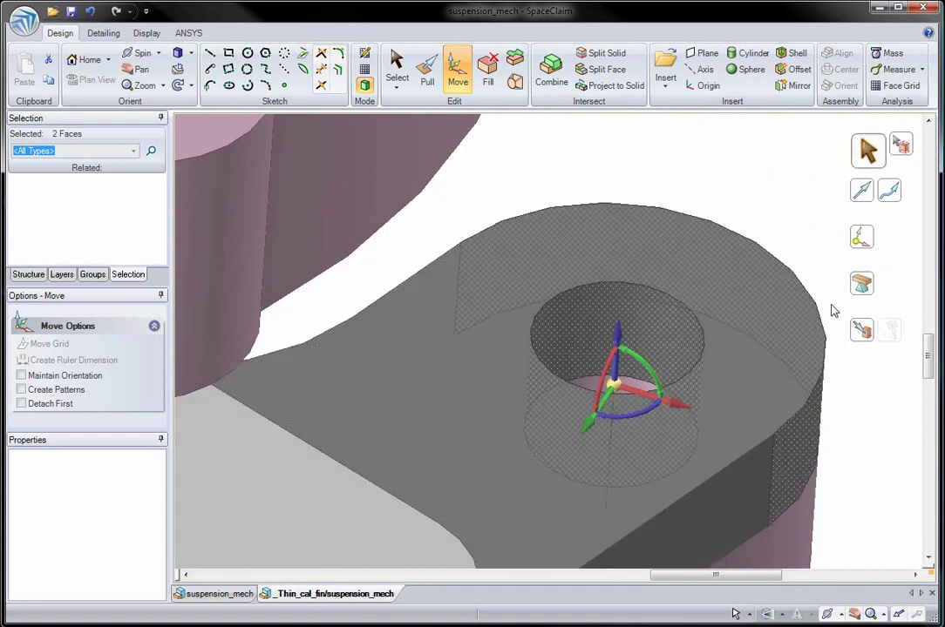
left_click(832, 289)
- Copy the brake pad component Component1 with the Move tool and flip the copy to face the original pad
middle_click_drag(620, 453, 497, 258, "ctrl")
middle_click_drag(484, 410, 478, 376)
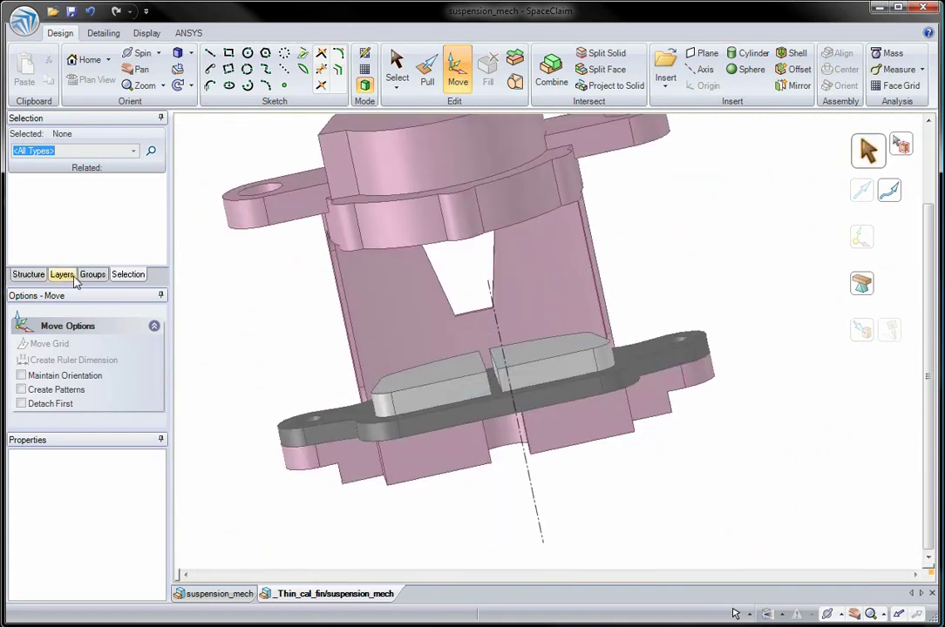
left_click(28, 275)
left_click(89, 157)
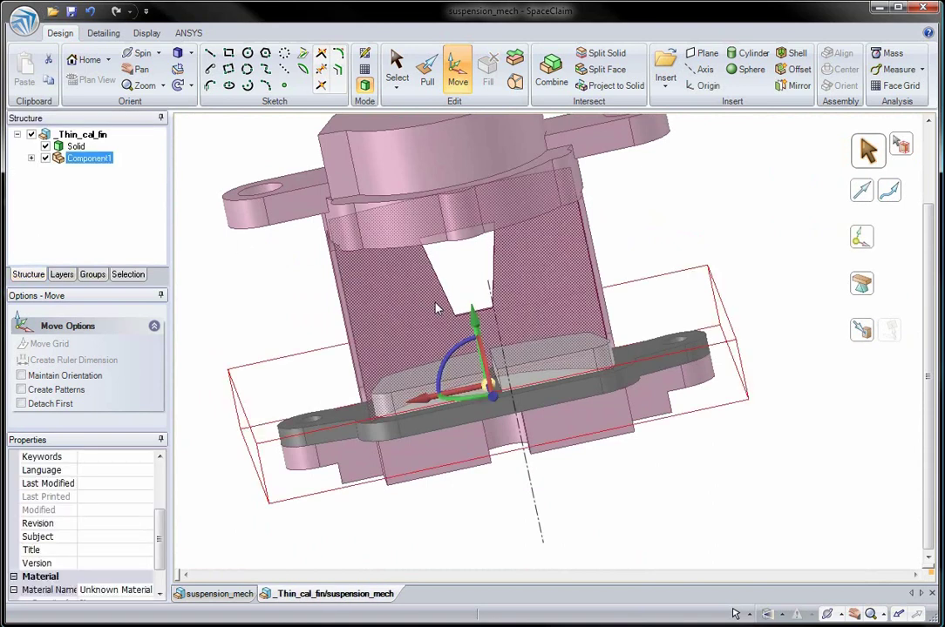
left_click_drag(473, 323, 491, 317)
middle_click_drag(493, 305, 473, 436)
left_click_drag(482, 336, 475, 322)
- Move the flipped brake pad copy up to the piston housing side of the caliper
left_click(862, 332)
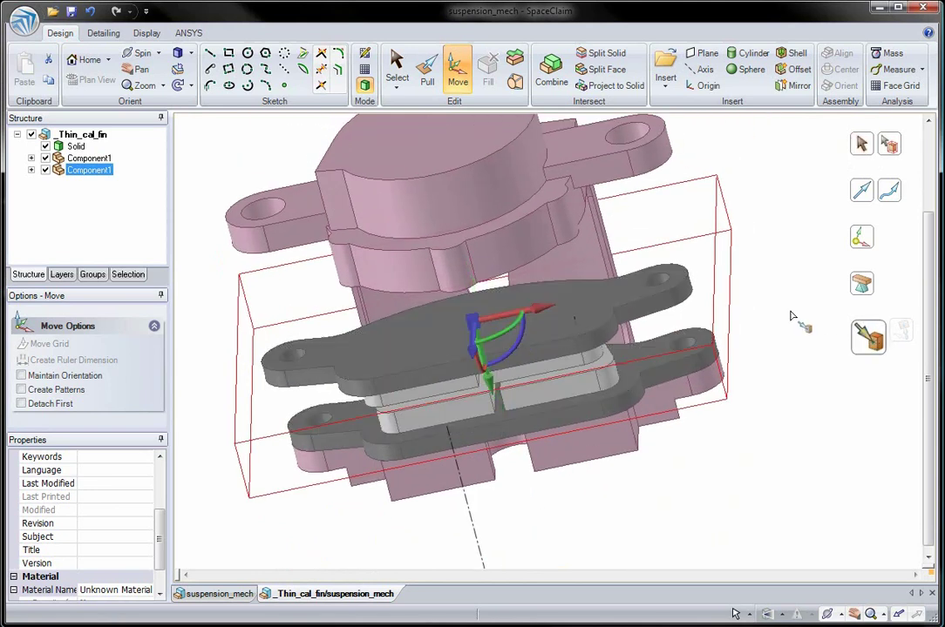
left_click(563, 236)
left_click(647, 286)
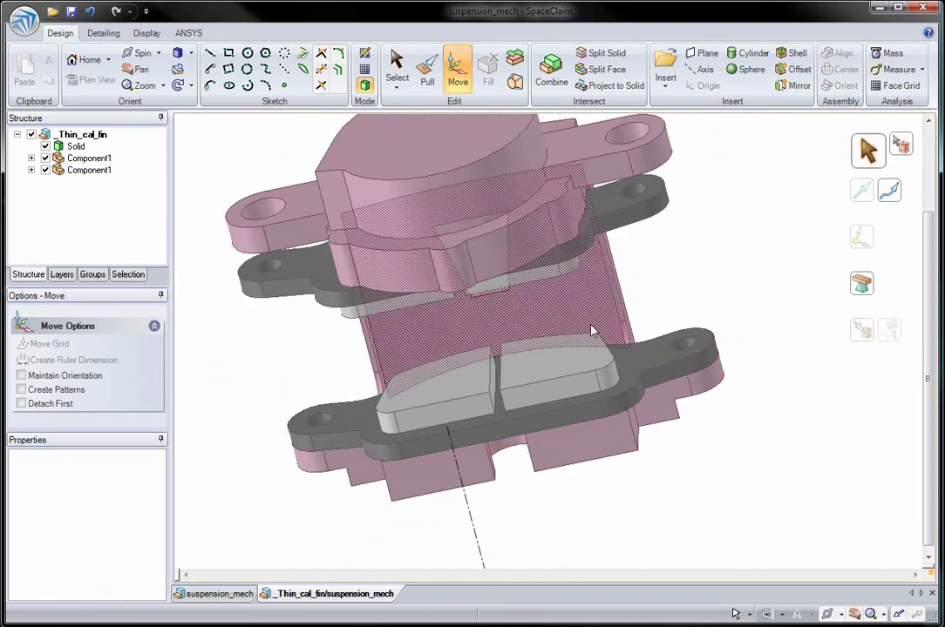
- Return to selection mode and hide both Component1 brake pads, leaving only the caliper solid shown
middle_click_drag(548, 317, 581, 358, "shift")
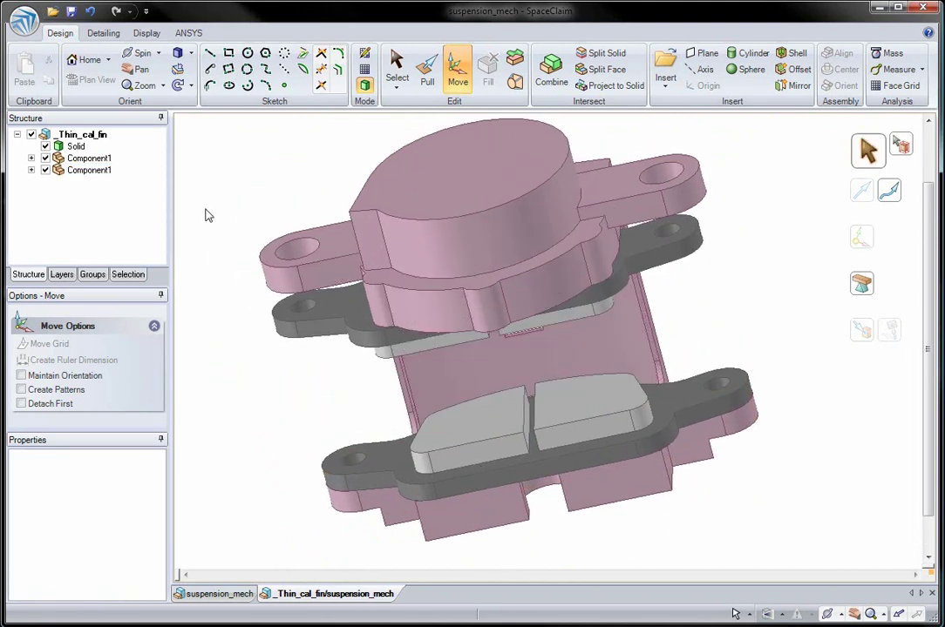
key("s")
left_click(46, 157)
left_click(45, 169)
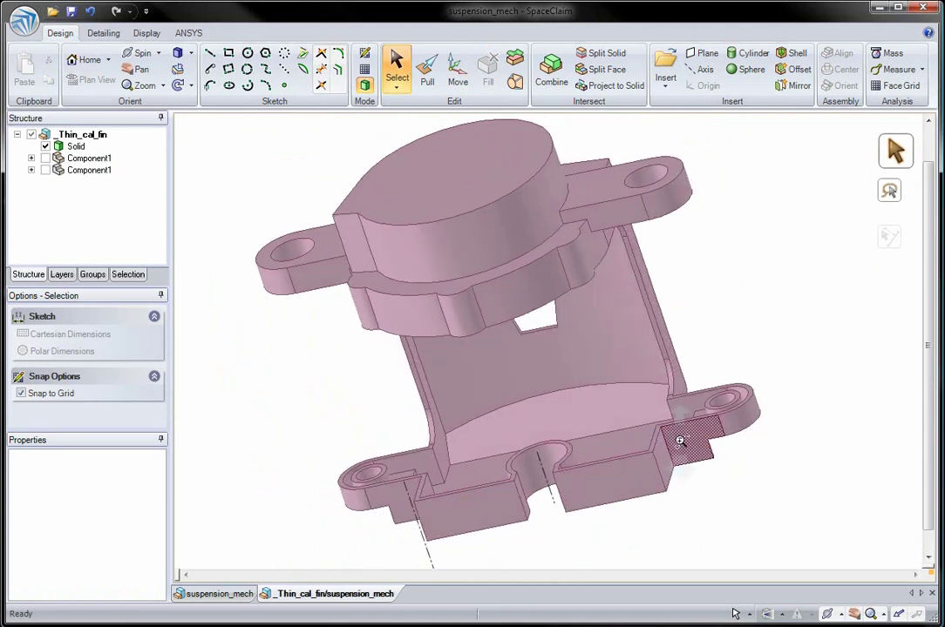
- Define an Offset relationship on the outer and inner wall faces beside the lower caliper ear, finding all faces with the same offset
scroll(682, 470, "up", 2)
scroll(681, 470, "up", 5)
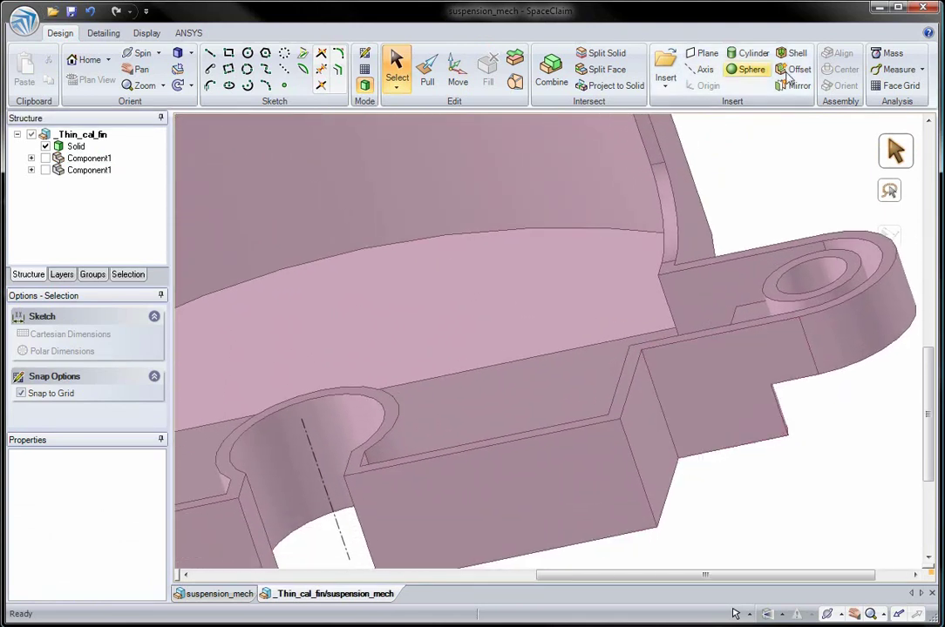
left_click(796, 71)
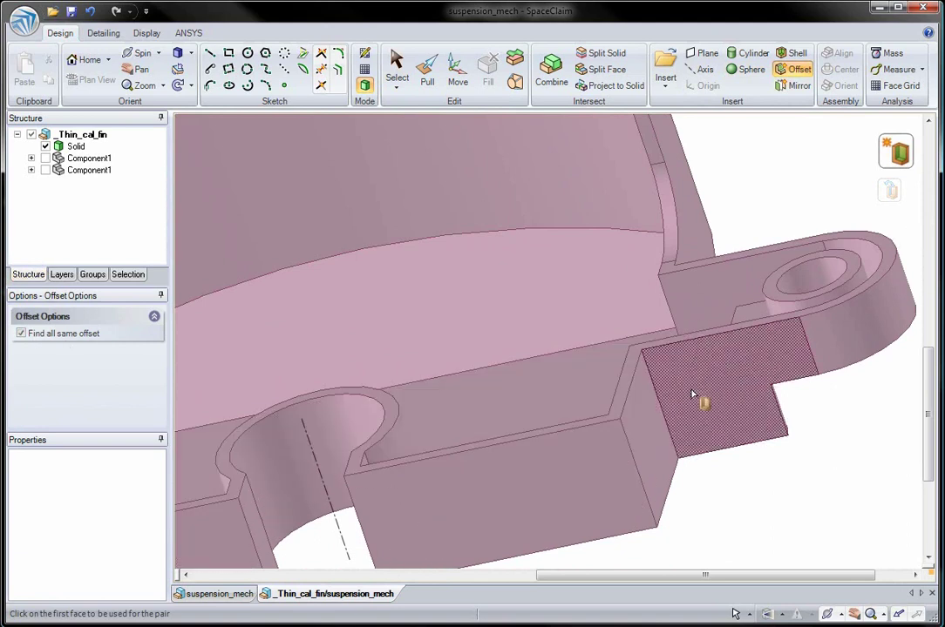
left_click(703, 387)
left_click(697, 386)
middle_click_drag(626, 391, 583, 241)
key("Escape")
- Select the lower ear's hole face plus all faces with the same offset and set their offset to 1 mm
left_click(279, 384)
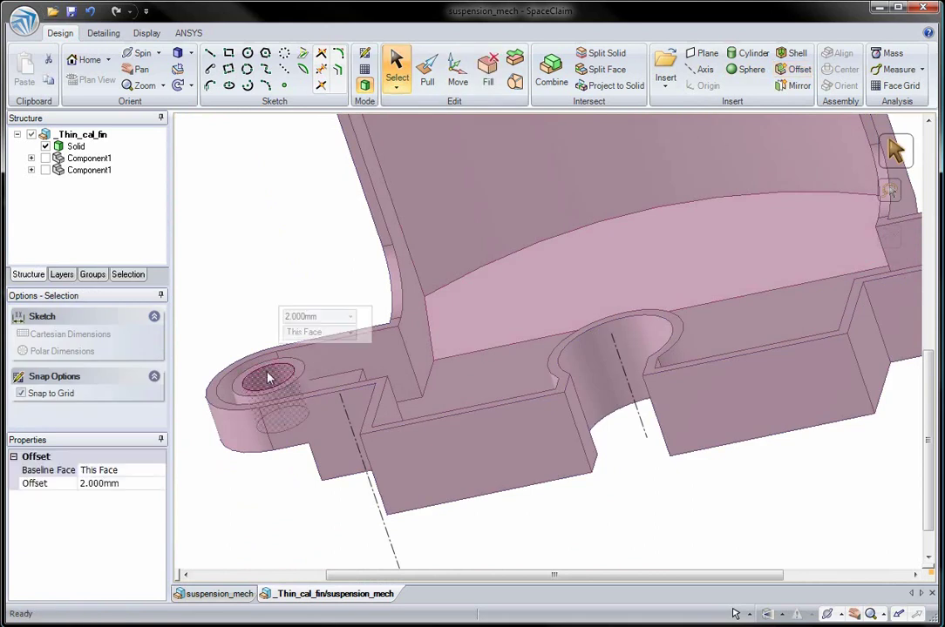
left_click(114, 275)
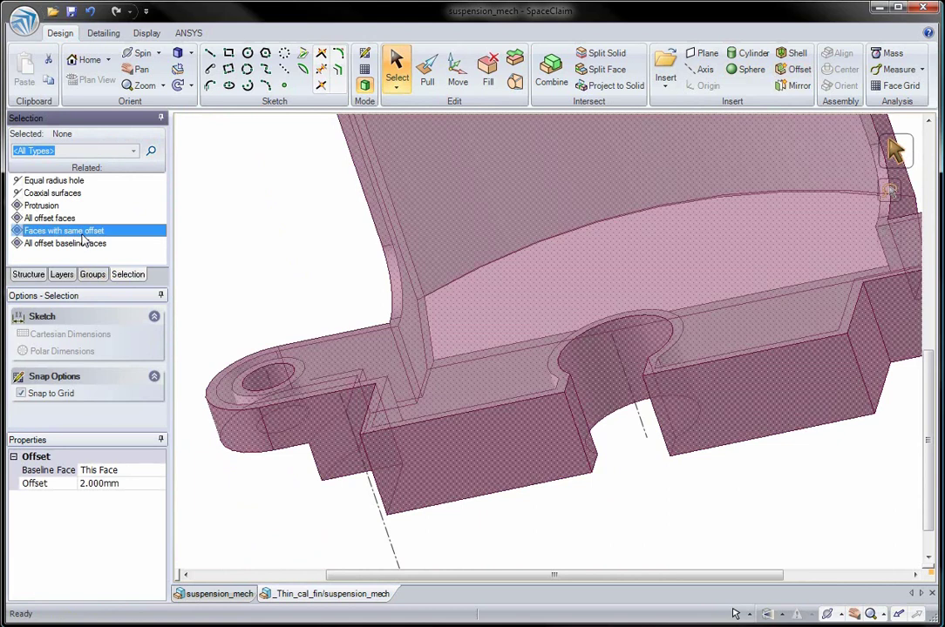
left_click(99, 484)
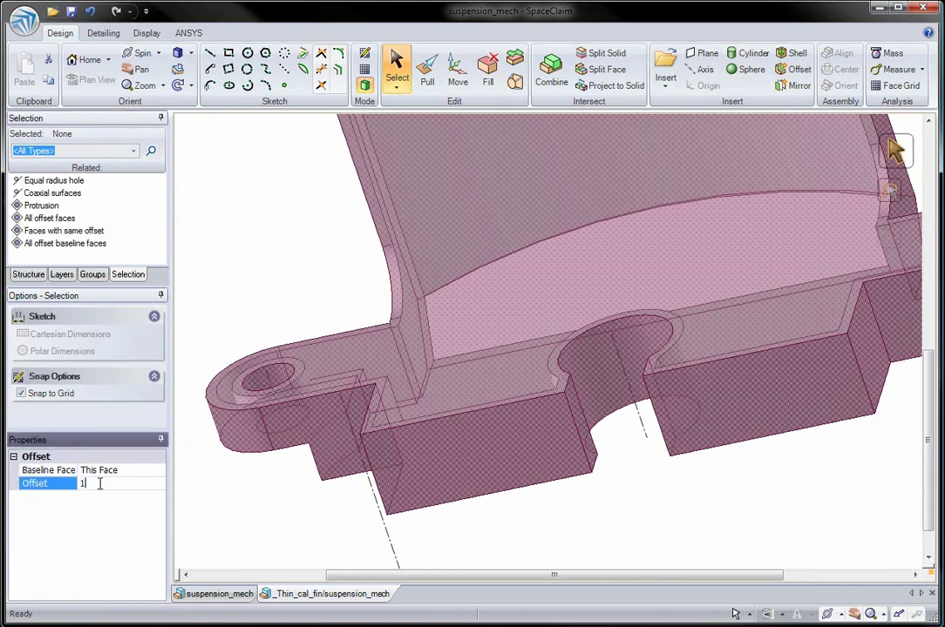
type("1")
key("Return")
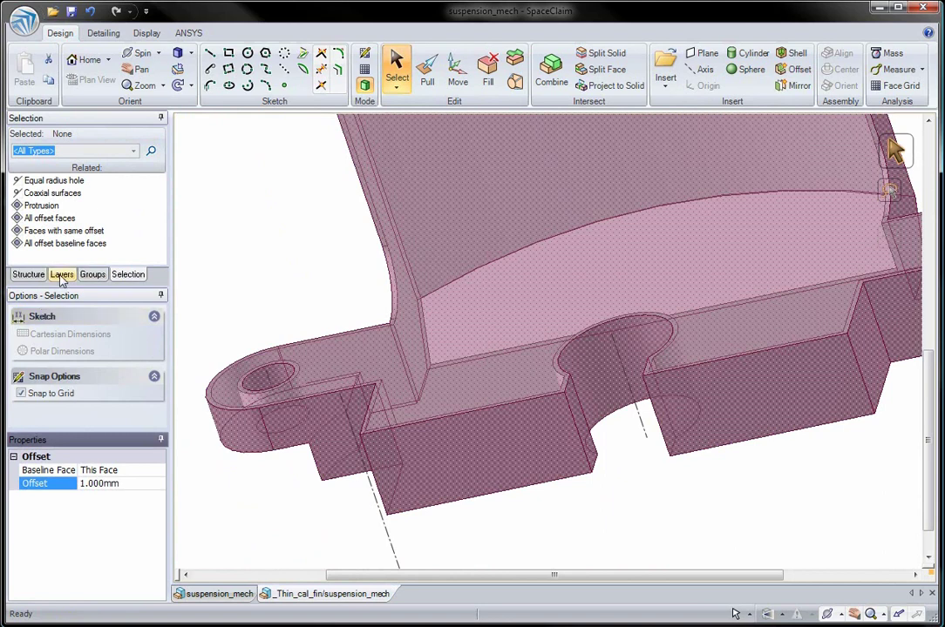
- Create a group from the selected offset faces and name it thickness
left_click(90, 275)
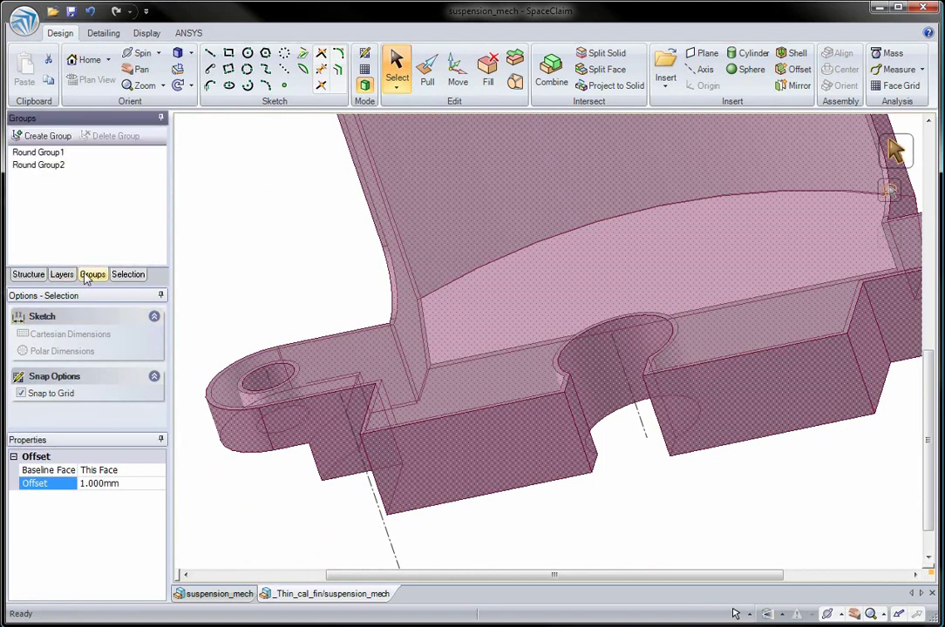
left_click(50, 137)
left_click(36, 179)
left_click(36, 179)
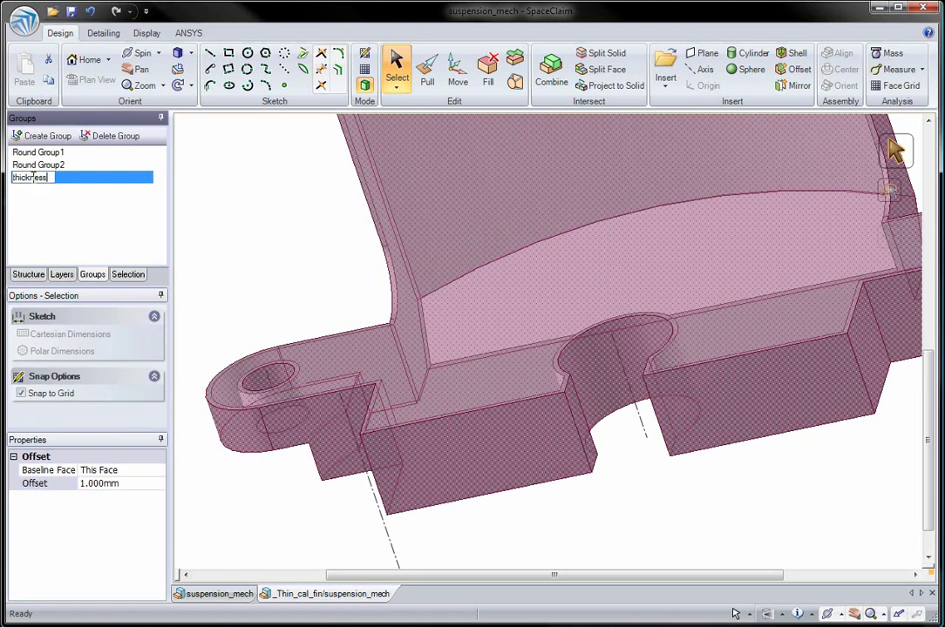
left_click(262, 263)
- Set up a Move of the caliper's lower pad-support section along its height, with a ruler dimension to the piston housing's flat end face
middle_click_drag(232, 321, 254, 209, "ctrl")
middle_click_drag(331, 302, 231, 339)
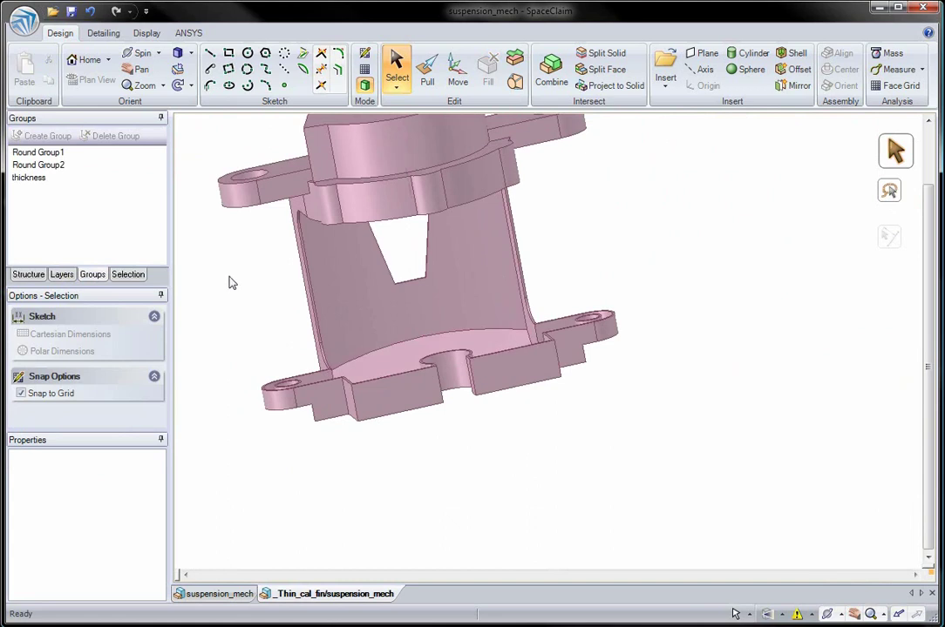
left_click_drag(678, 497, 678, 498)
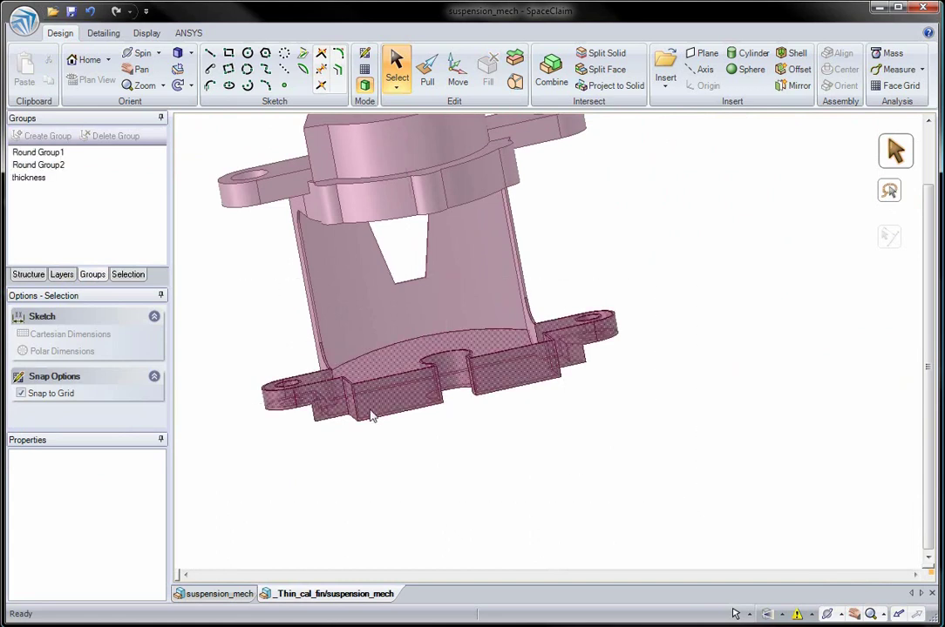
left_click(457, 70)
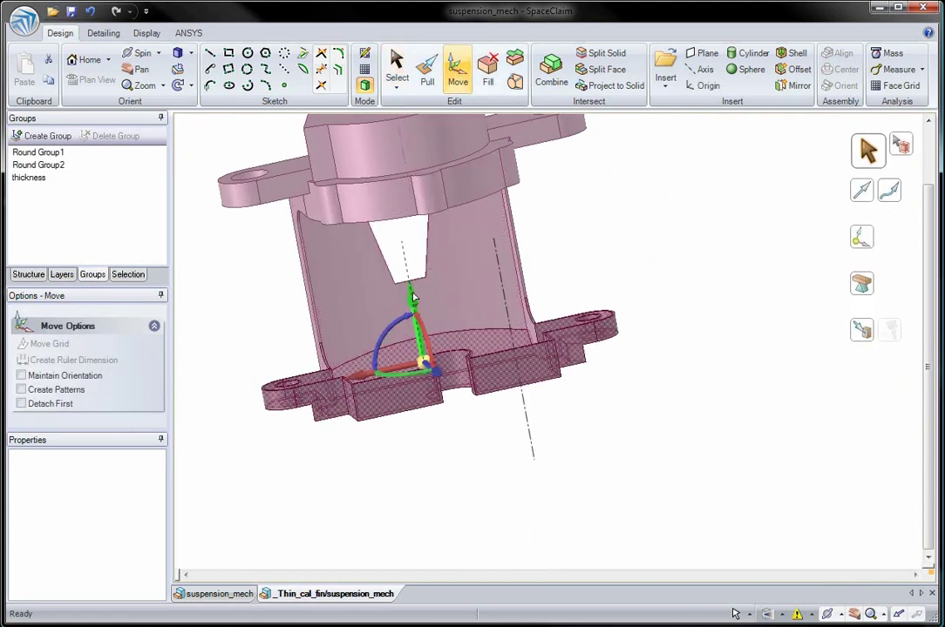
left_click_drag(416, 315, 411, 293)
left_click(856, 242)
middle_click_drag(462, 344, 484, 392)
left_click(467, 396)
left_click(447, 380)
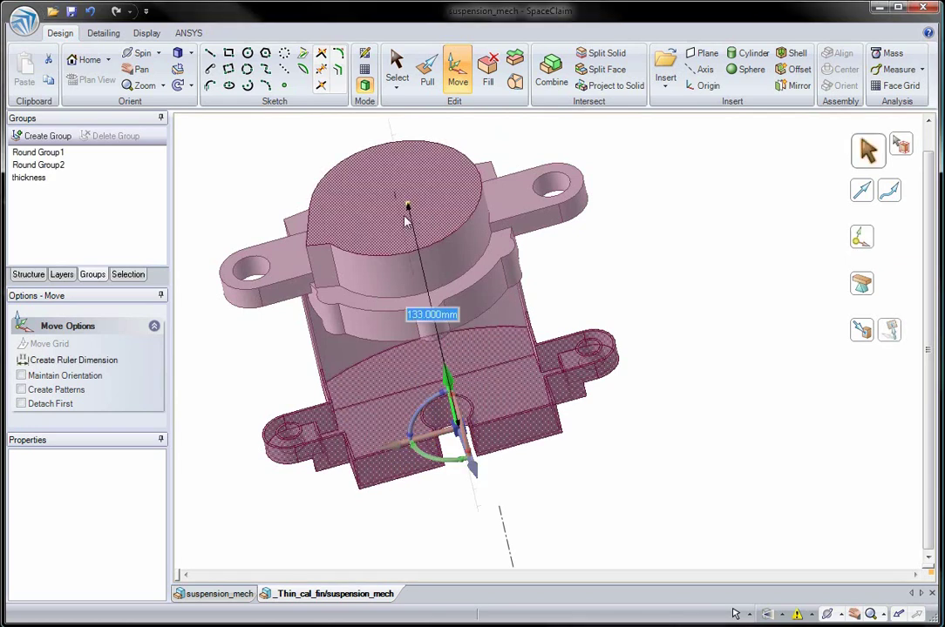
- Create a group from the height ruler dimension and name it height
left_click(66, 138)
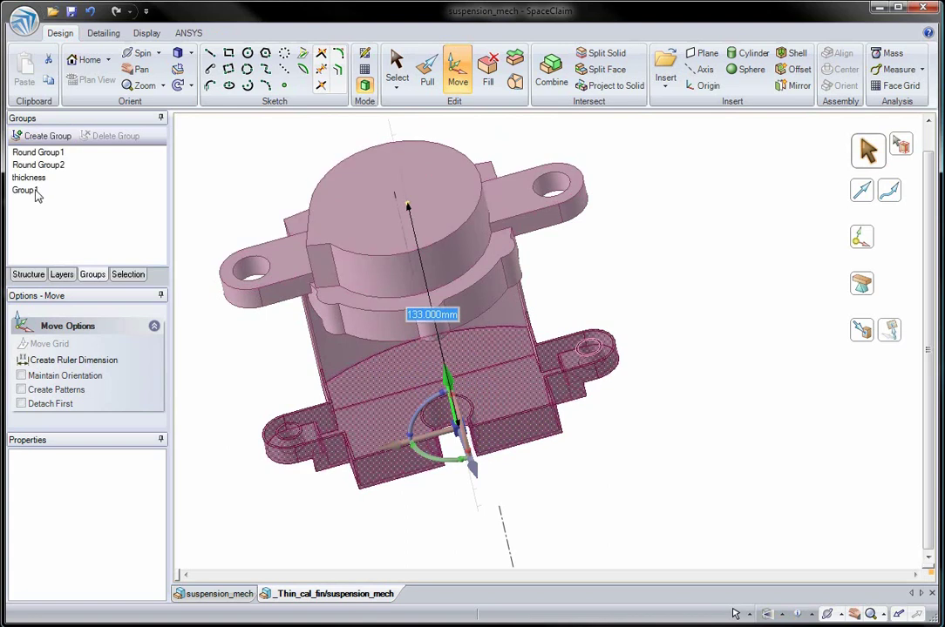
left_click(32, 194)
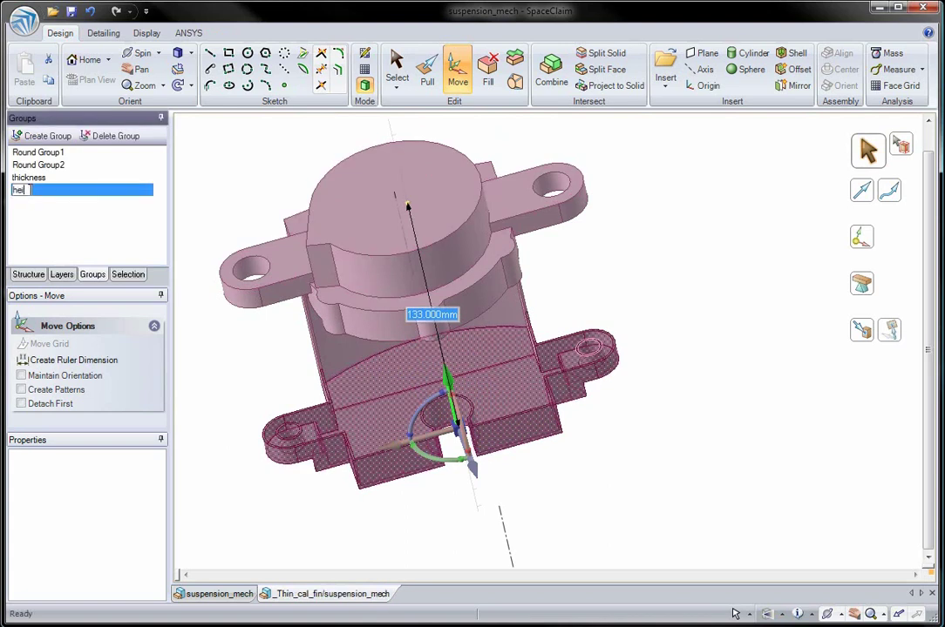
left_click(212, 202)
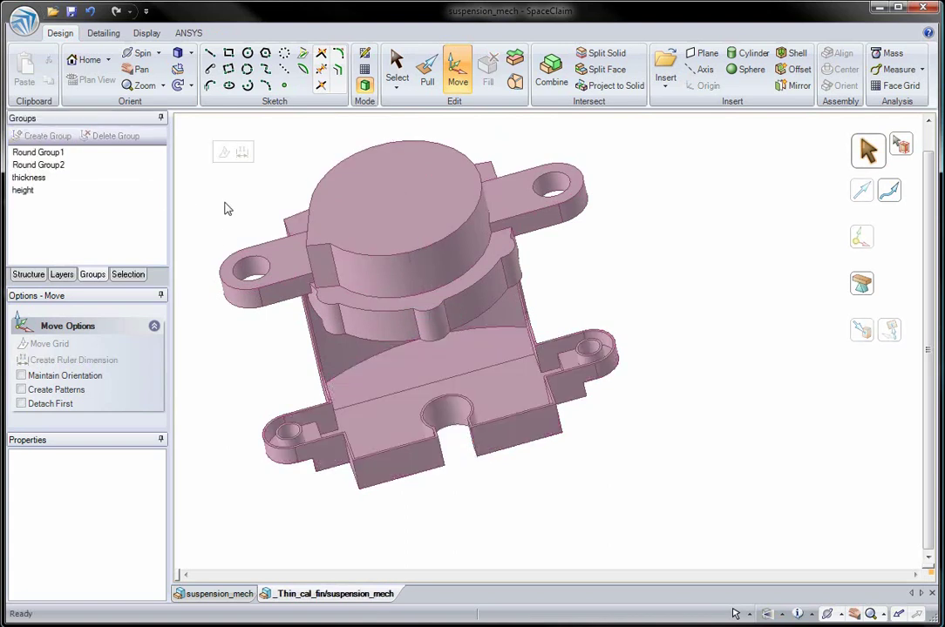
- Select the hole faces of both piston housing ears and save them as a group named NSsupport
left_click(396, 65)
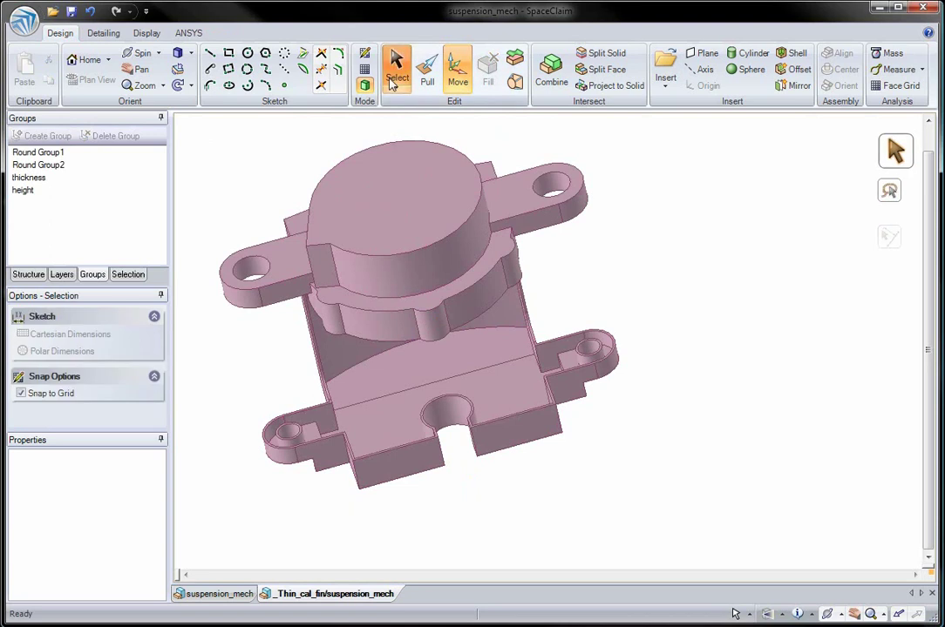
left_click(247, 272)
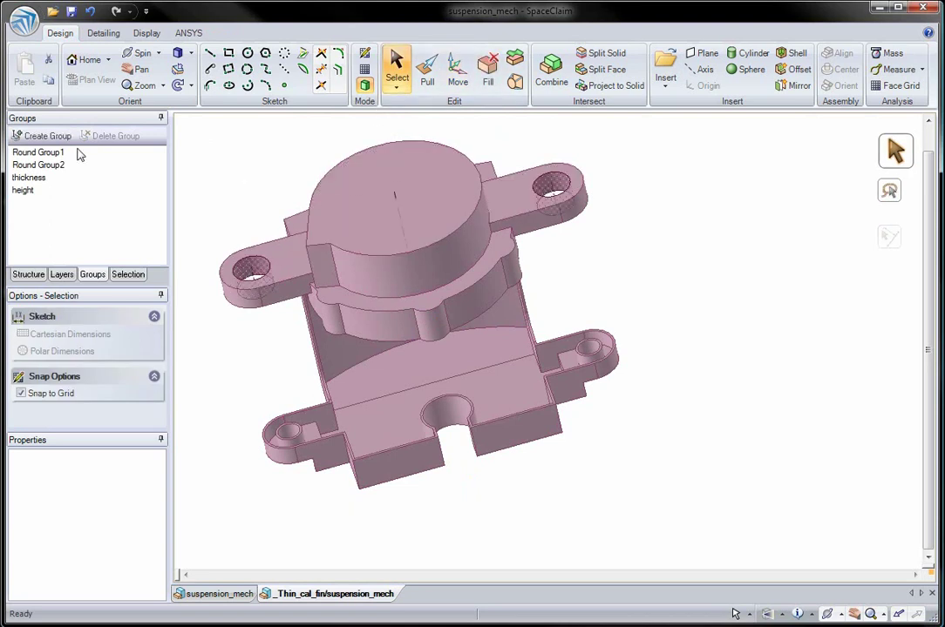
left_click(26, 203)
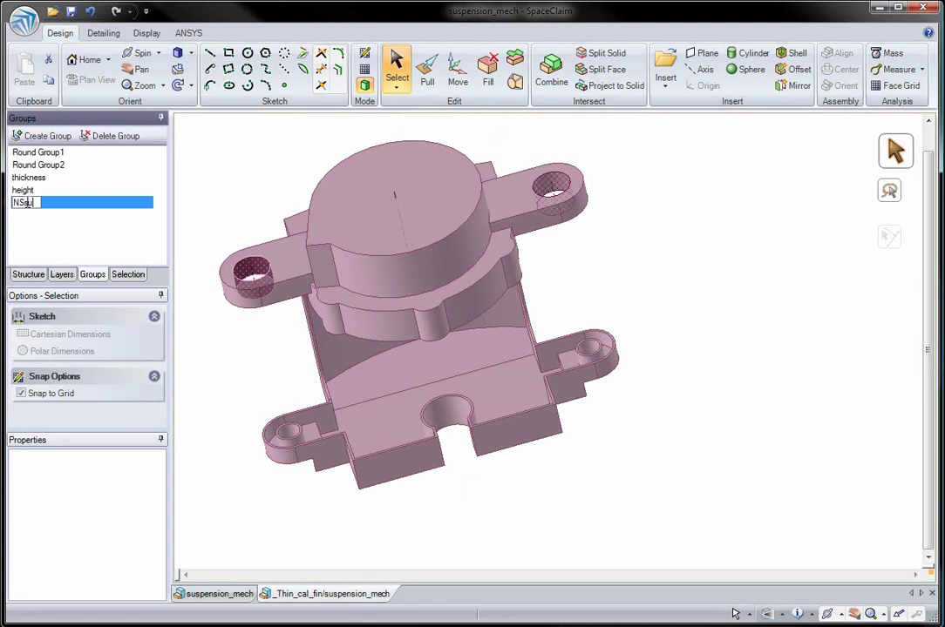
left_click(244, 215)
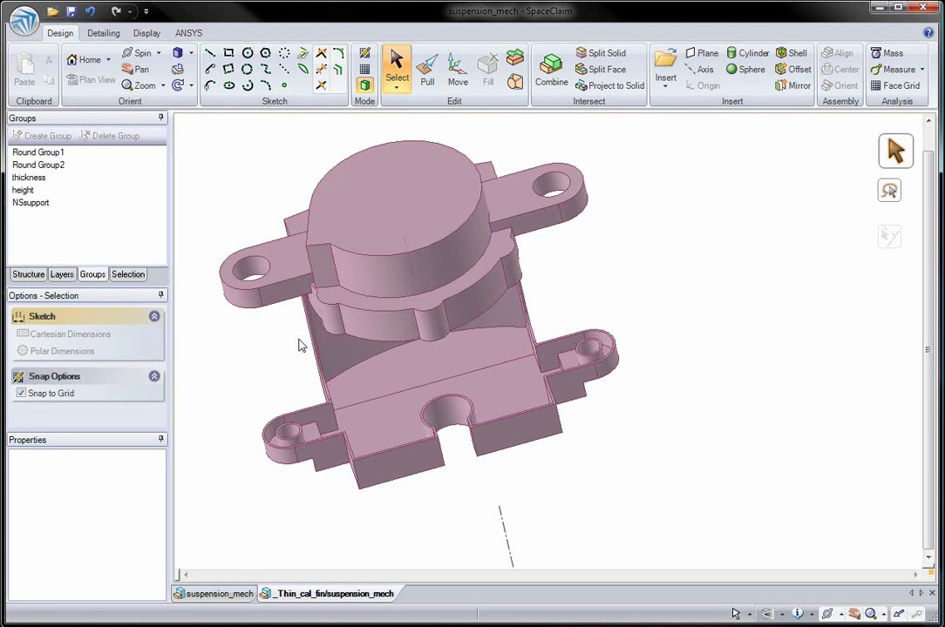
- Show both Component1 brake pads again in the caliper model
mouse_move(360, 371)
middle_mouse_down("ctrl")
mouse_move(415, 394)
mouse_move(433, 367)
mouse_move(412, 398)
middle_mouse_up("ctrl")
left_click(29, 275)
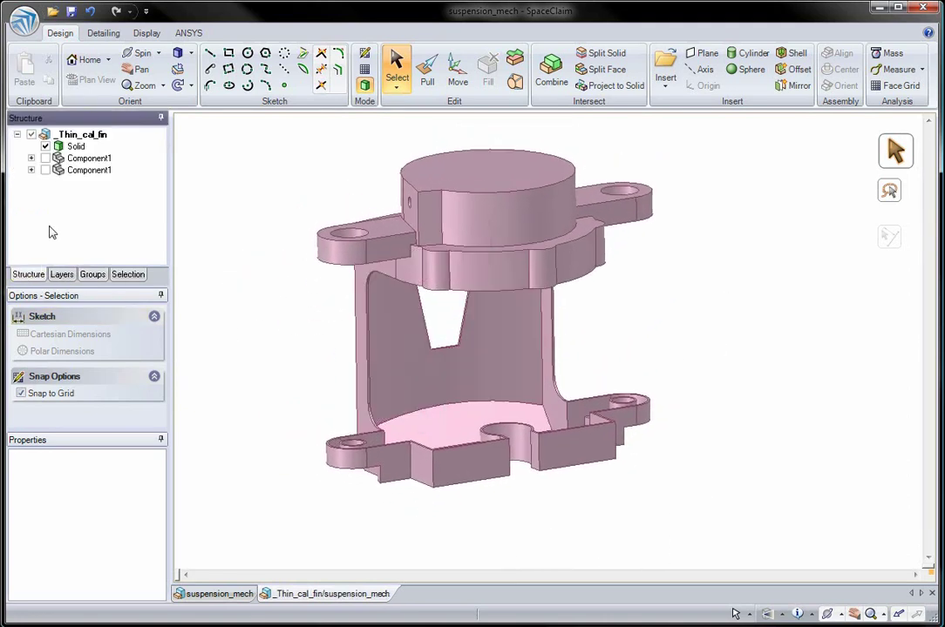
left_click(45, 170)
left_click(45, 158)
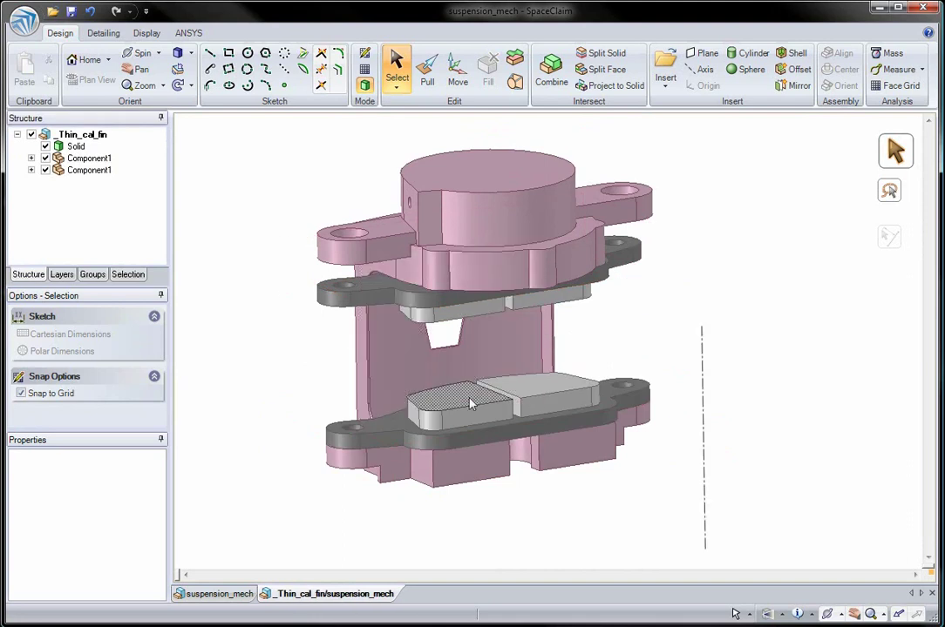
mouse_move(471, 403)
middle_mouse_down()
mouse_move(463, 407)
mouse_move(481, 431)
mouse_move(476, 419)
middle_mouse_up()
- Switch to the suspension_mech assembly and show the brake rotor s01_15602560_a_solid around the caliper pads
left_click(222, 596)
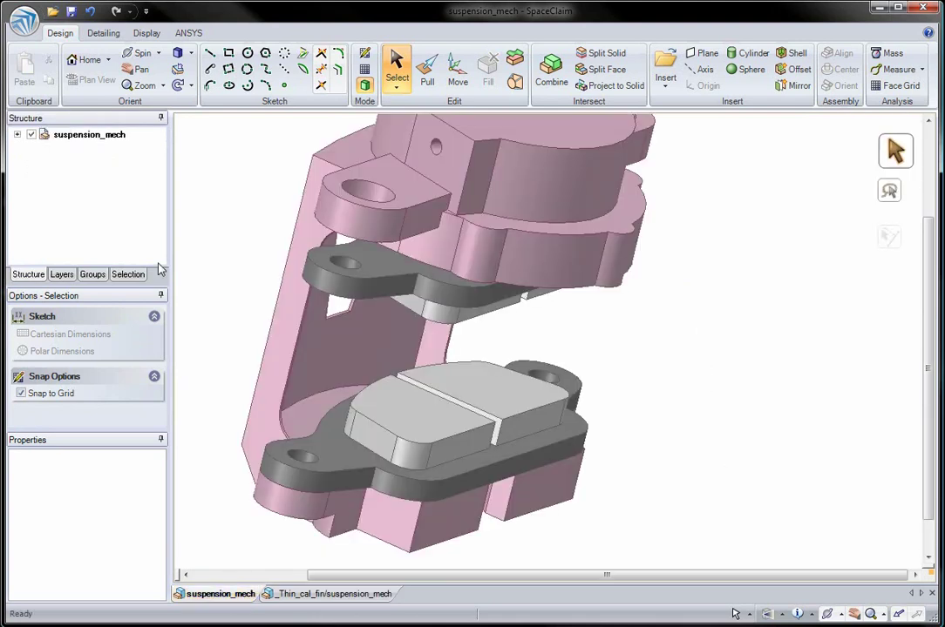
left_click(17, 134)
left_click_drag(161, 152, 161, 229)
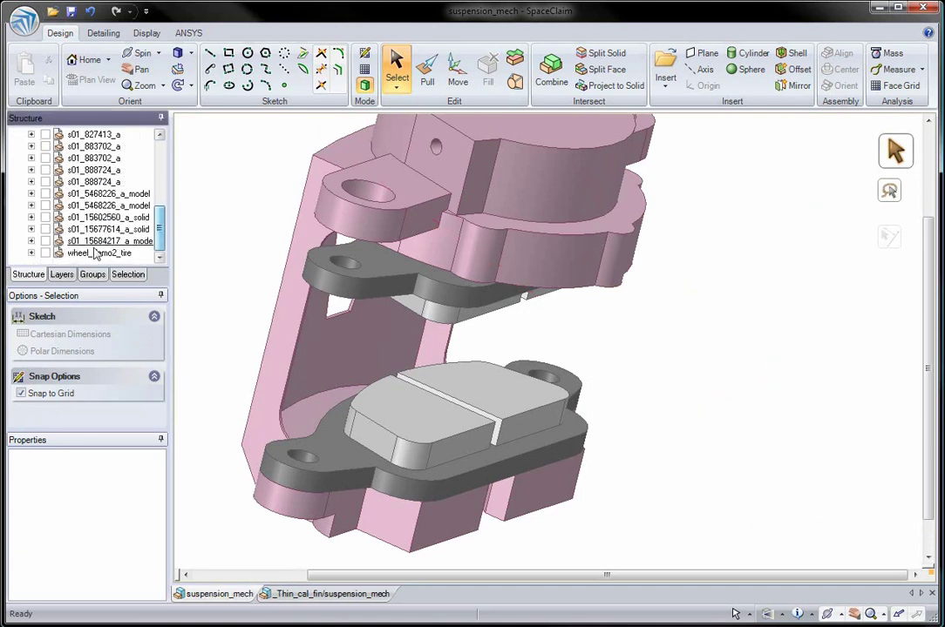
left_click(45, 217)
left_click(296, 362)
middle_click_drag(374, 441, 411, 445)
middle_click_drag(276, 380, 270, 562, "ctrl")
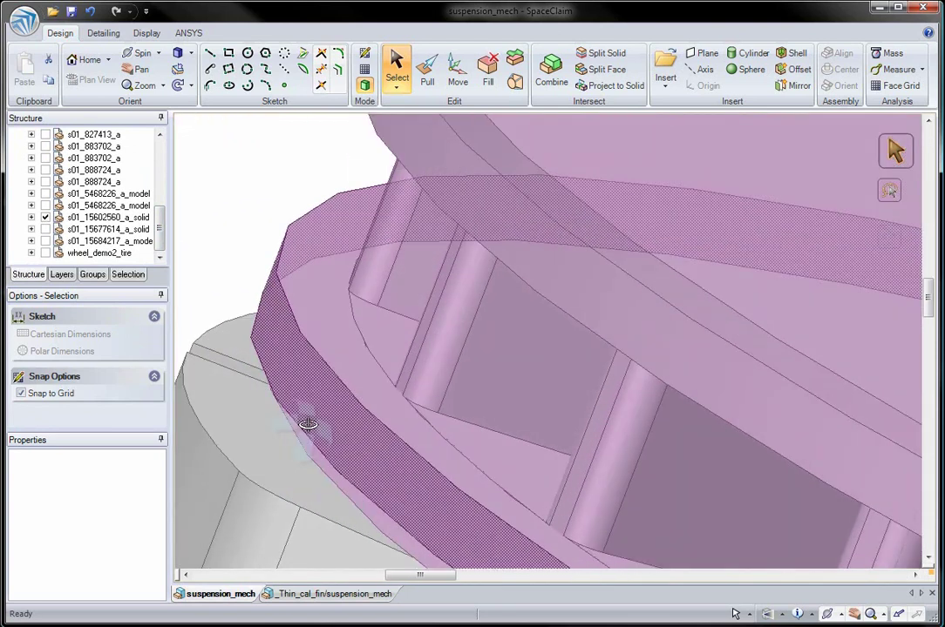
- Split the brake pad's contact faces with the rotor's outer rim face using Split Face, and return to selection mode
left_click(601, 68)
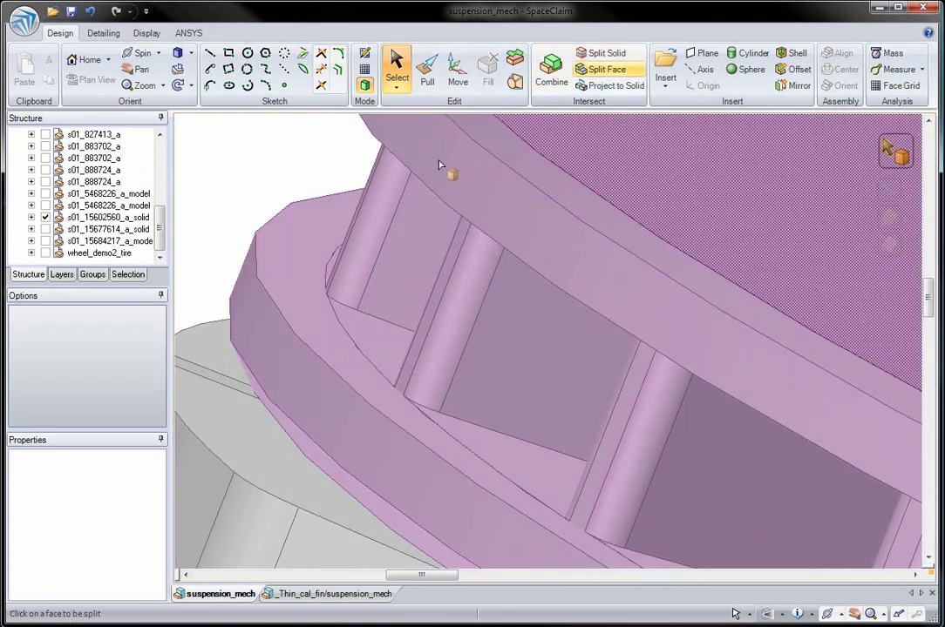
left_click(257, 435)
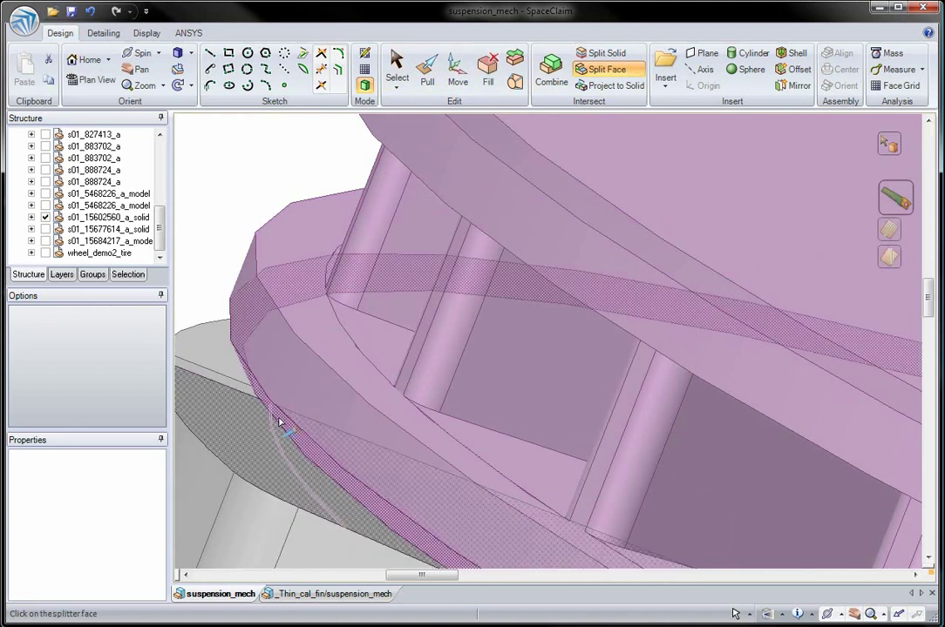
left_click(245, 394)
left_click(236, 369)
left_click(258, 396)
middle_click_drag(259, 396, 265, 388)
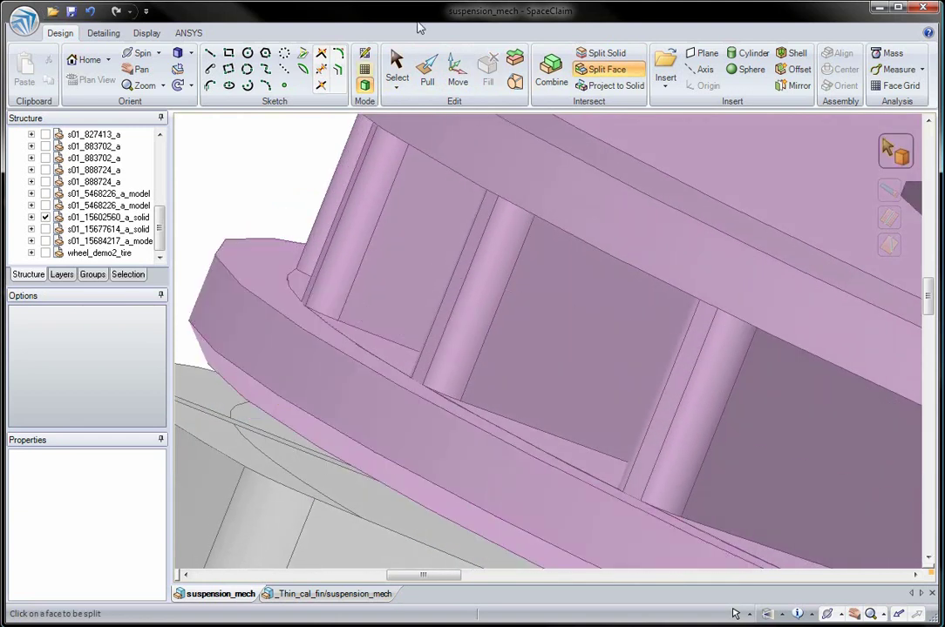
left_click(397, 64)
- Return to the _Thin_cal_fin/suspension_mech model and review the split brake pad faces
left_click(331, 594)
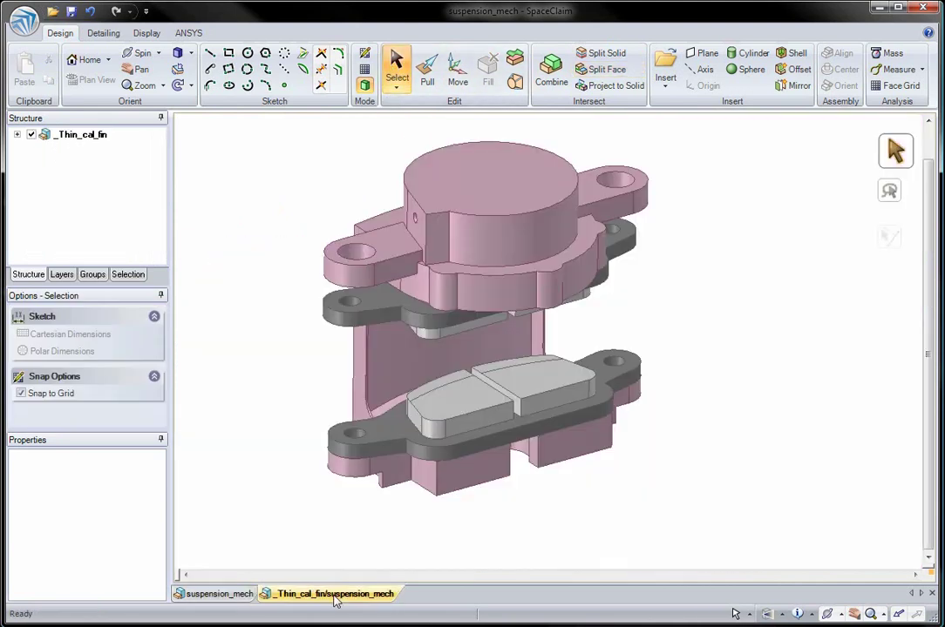
mouse_move(468, 386)
middle_mouse_down()
mouse_move(460, 433)
mouse_move(448, 413)
mouse_move(456, 347)
mouse_move(453, 423)
mouse_move(452, 380)
middle_mouse_up()
middle_click_drag(456, 405, 453, 414, "ctrl")
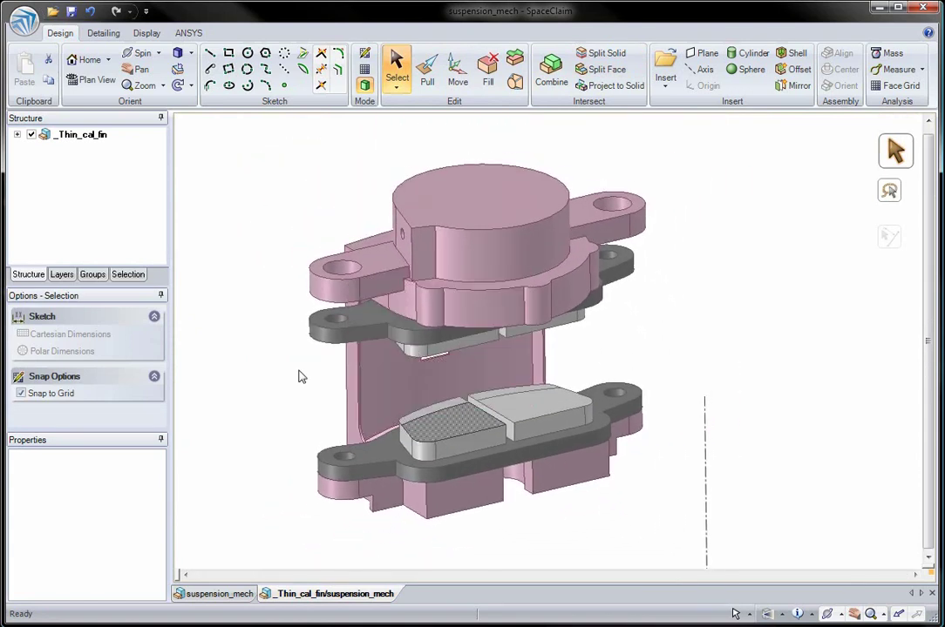
- Send the caliper model to ANSYS Workbench, clear the parameter name prefix, and start a new simulation
left_click(187, 35)
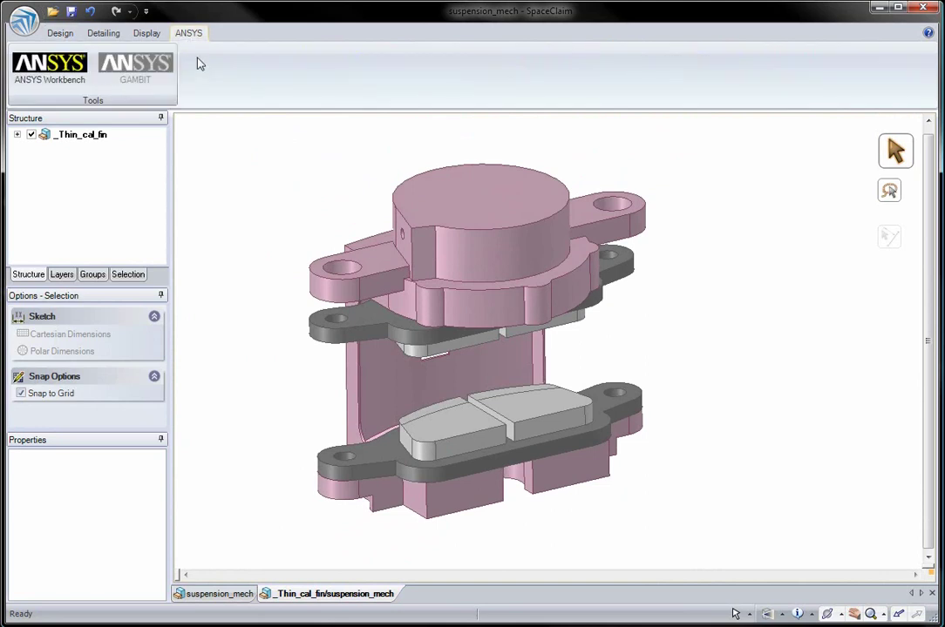
left_click(50, 74)
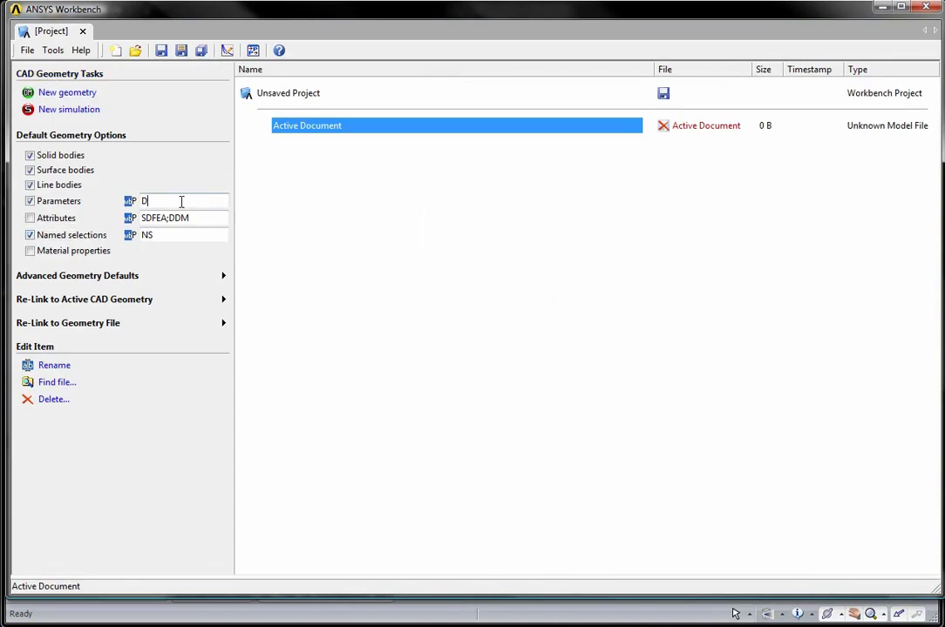
left_click(75, 112)
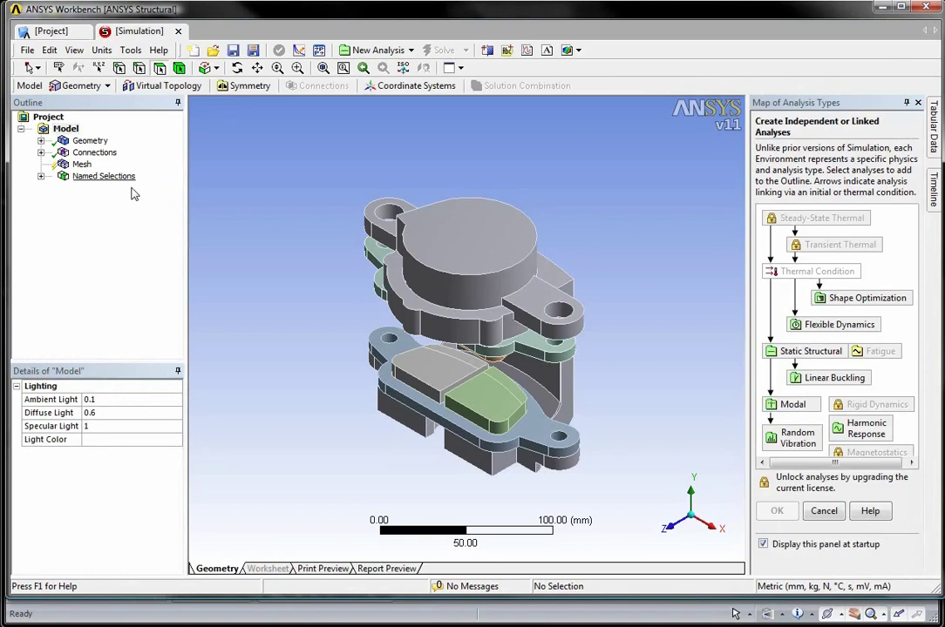
- Check the imported pad's split face, and inspect the CAD parameters of the _Thin_cal_fin part under the model geometry
left_click(429, 366)
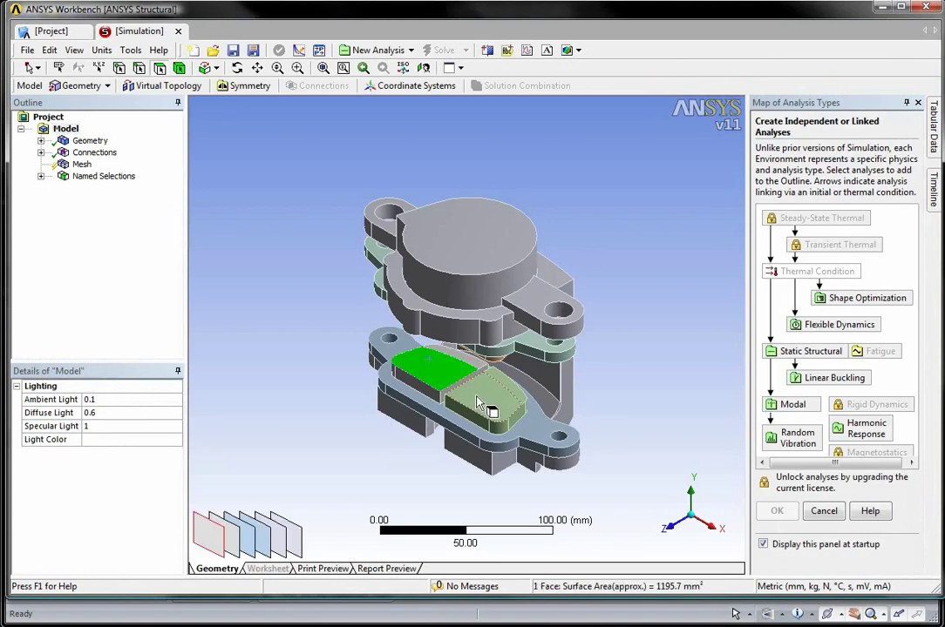
left_click(290, 321)
left_click(41, 176)
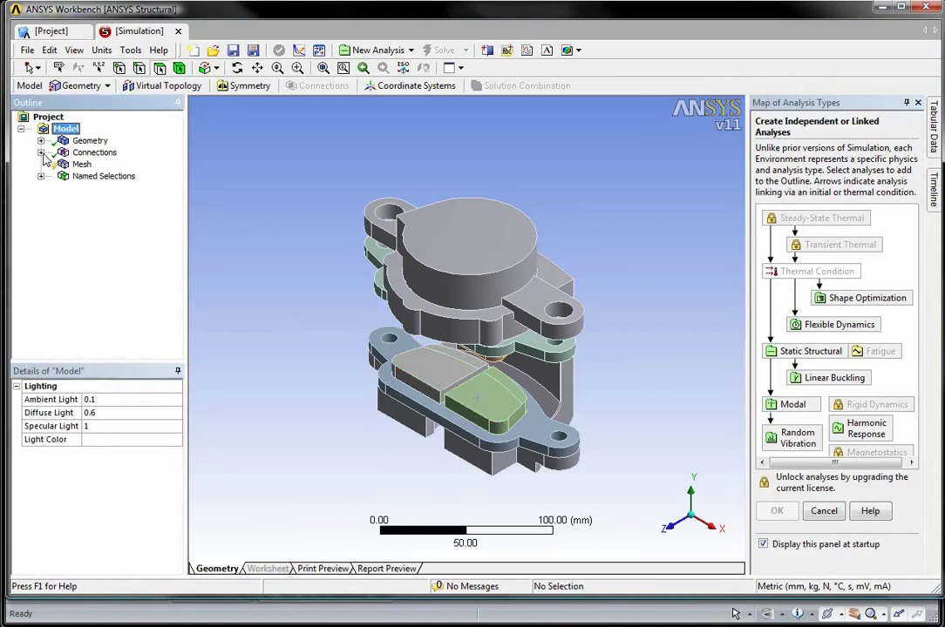
left_click(41, 140)
left_click(113, 176)
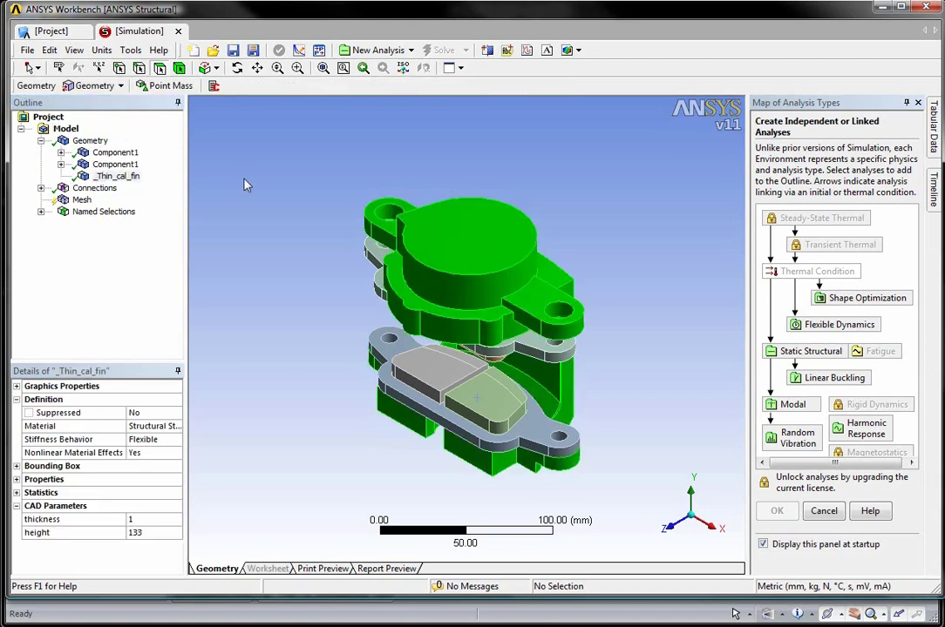
- Collapse the geometry branch of the model tree and add a Static Structural analysis
double_click(87, 141)
left_click(256, 189)
left_click(377, 50)
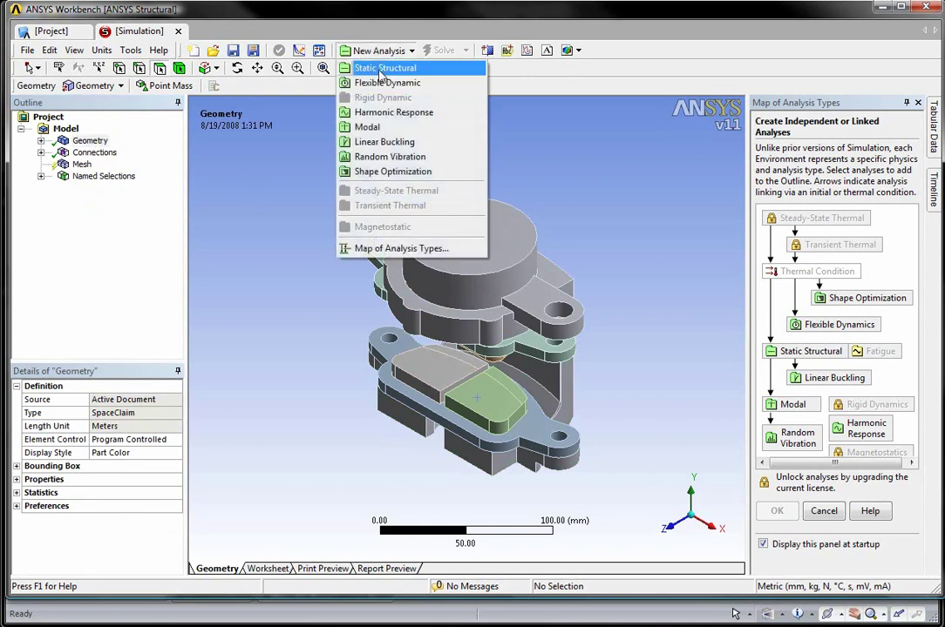
left_click(370, 67)
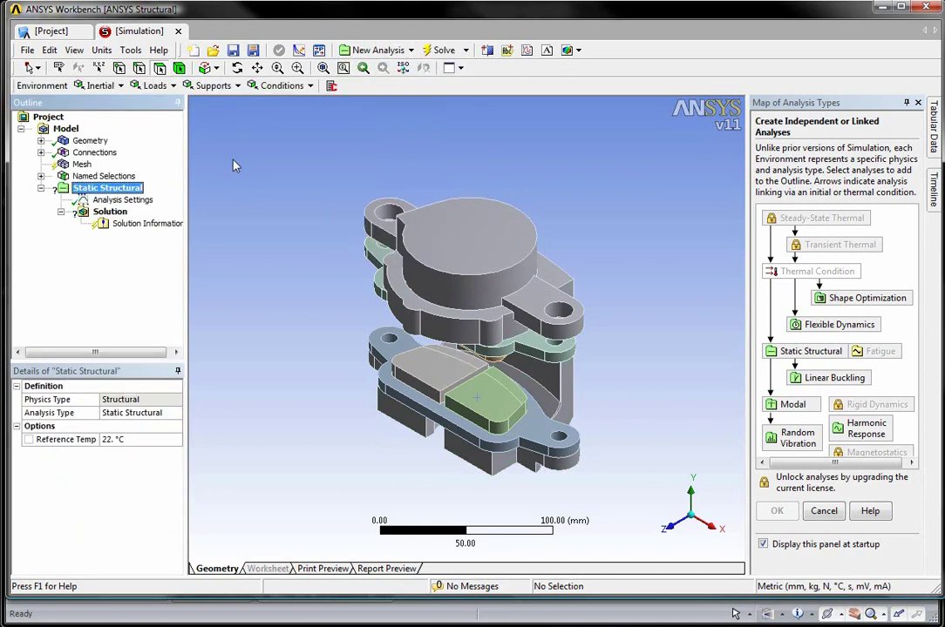
- Apply a 7500 N force to both contact faces of the lower brake pad, directed down into the pad
left_click_drag(487, 403, 442, 375)
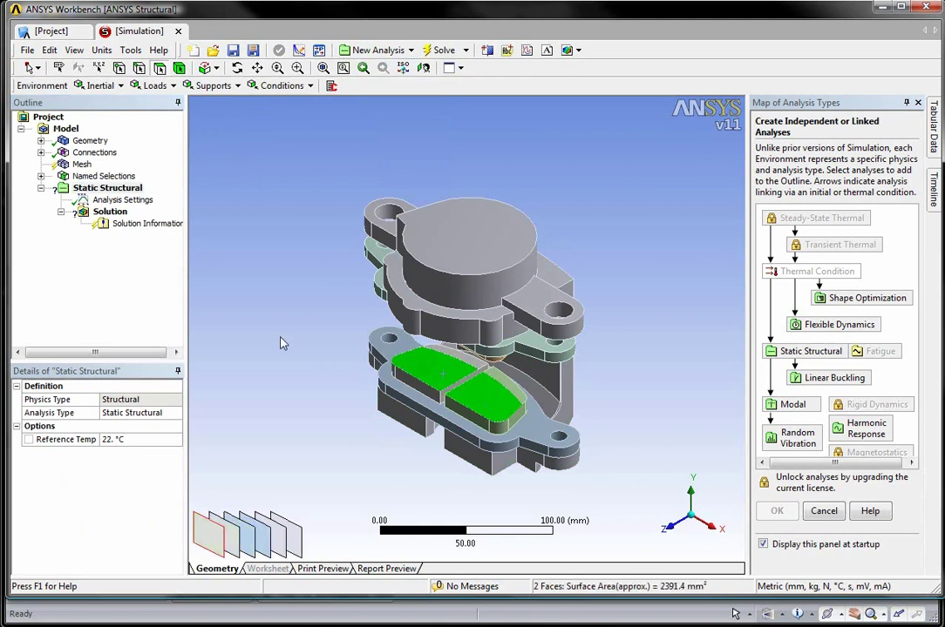
left_click(153, 86)
left_click(157, 132)
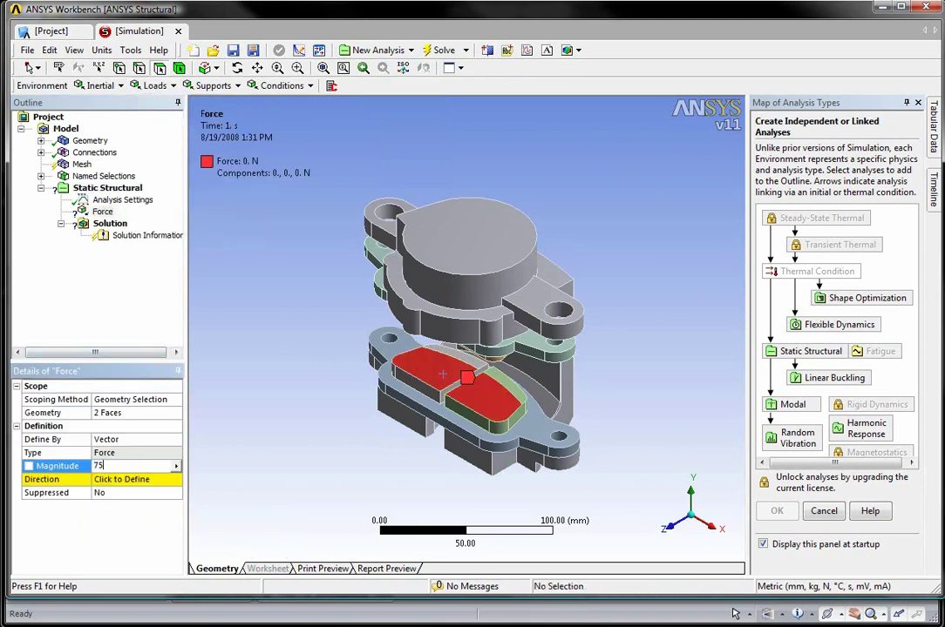
left_click(145, 479)
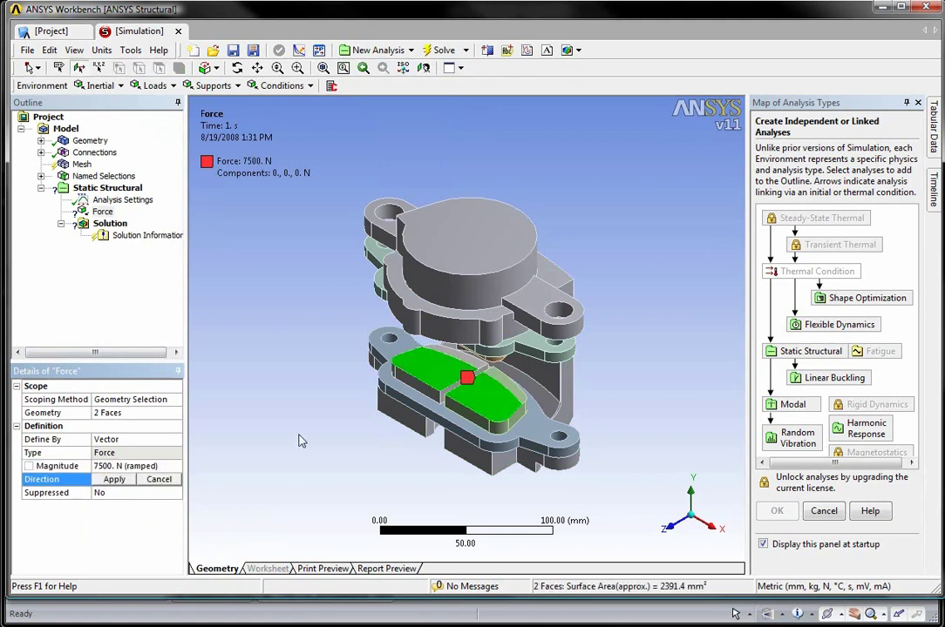
left_click(427, 377)
left_click(215, 494)
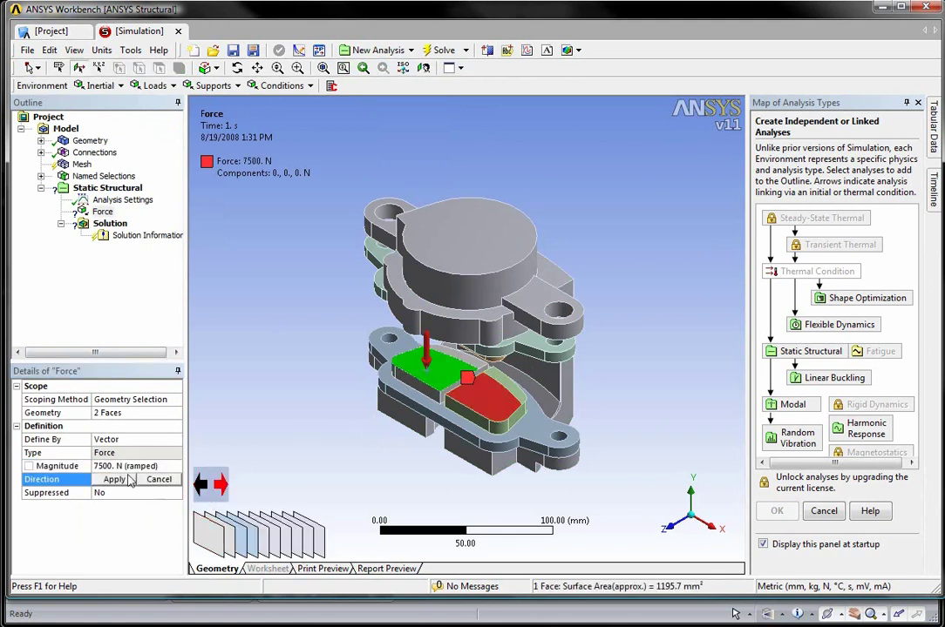
left_click(114, 479)
- Apply a second 7500 N force to both contact faces of the upper brake pad, directed up into the pad
middle_click_drag(306, 387, 364, 262)
left_click(480, 314)
left_click(447, 321, "ctrl")
left_click(154, 86)
left_click(159, 131)
left_click(118, 467)
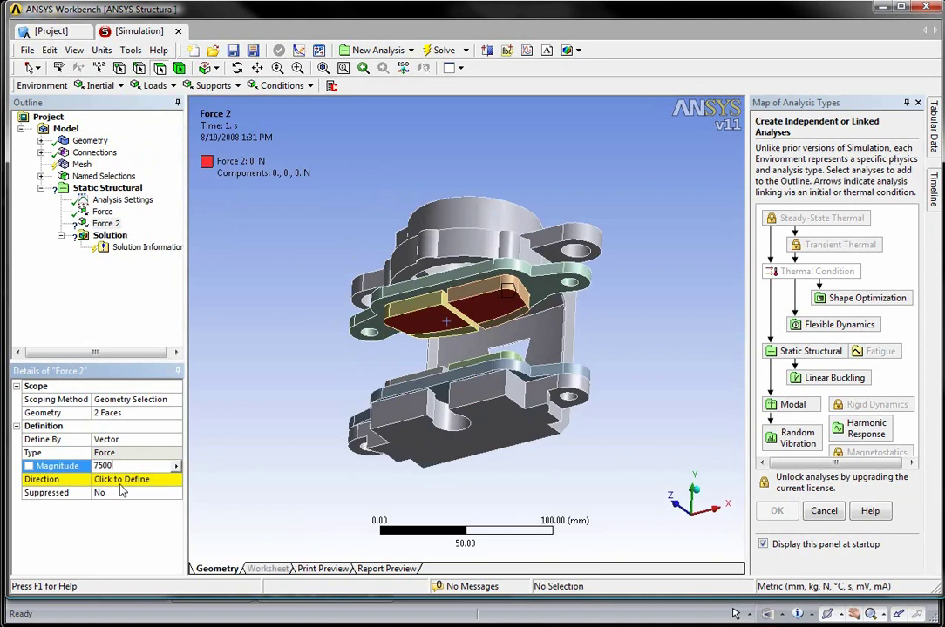
left_click(122, 481)
left_click(121, 481)
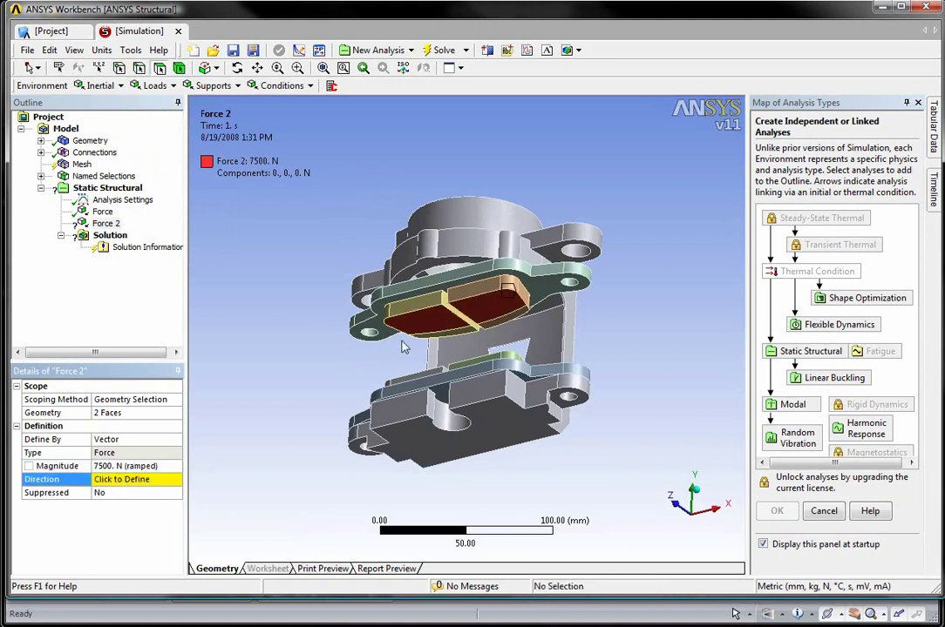
left_click(122, 480)
left_click(428, 324)
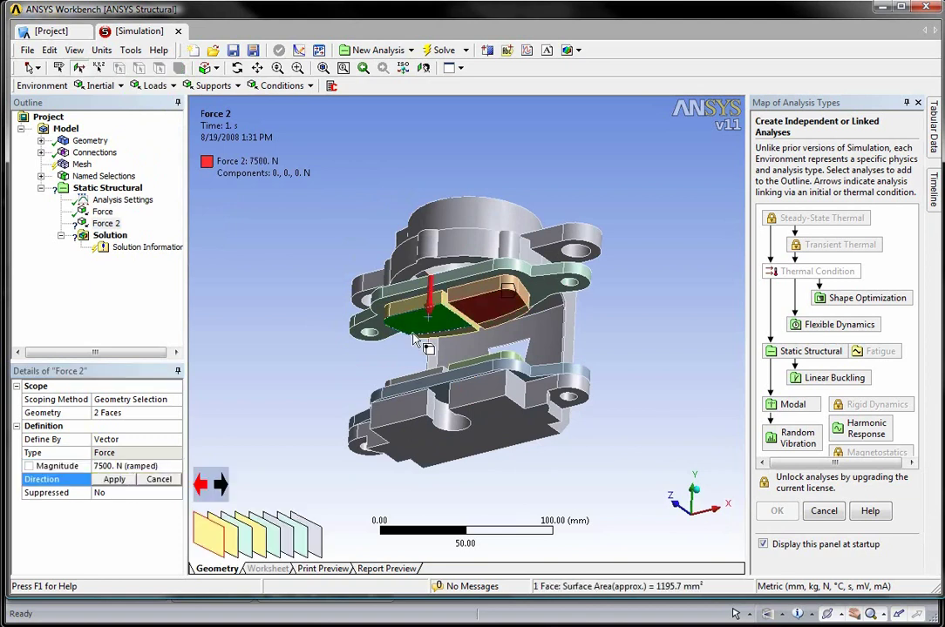
left_click(114, 479)
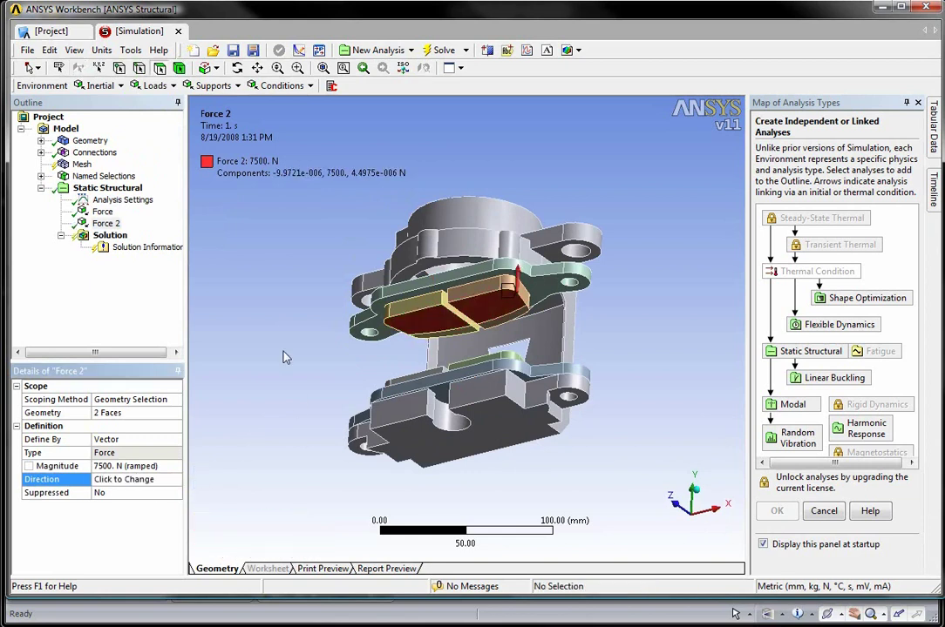
- Select the faces of the NSsupport named selection and apply a Cylindrical Support to them
middle_click_drag(276, 337, 234, 362)
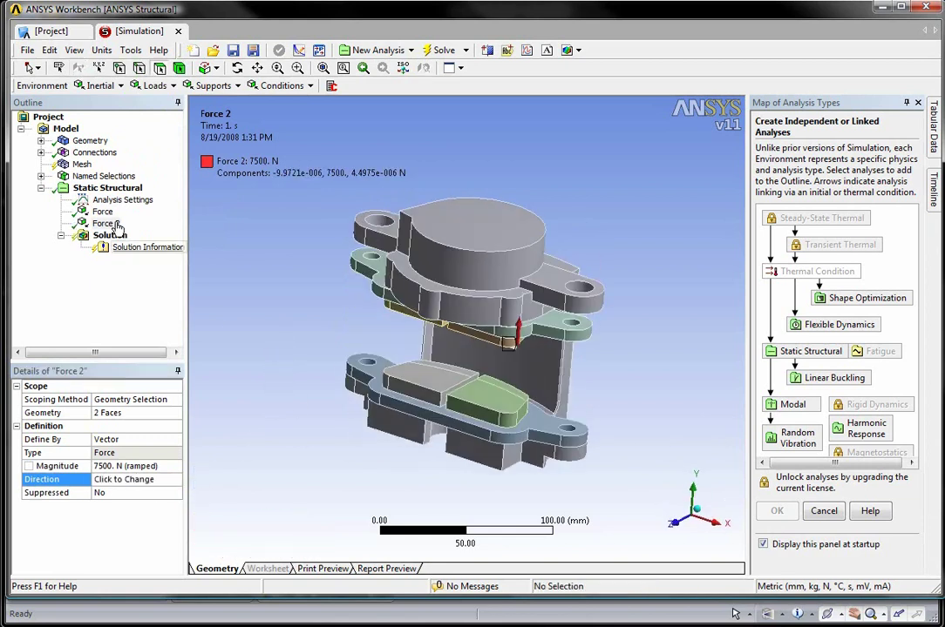
left_click(98, 177)
left_click(40, 177)
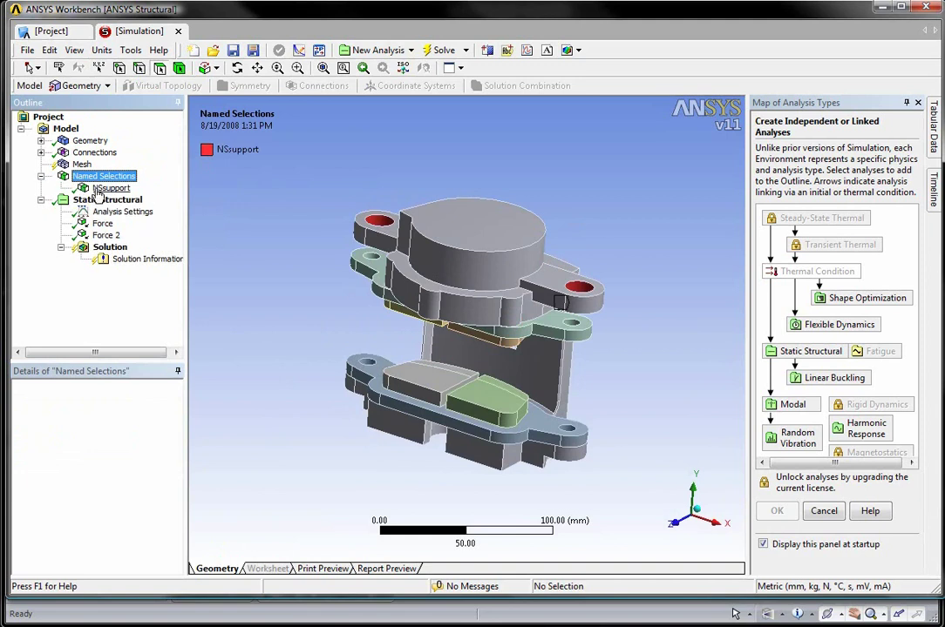
left_click(109, 189)
right_click(101, 189)
left_click(161, 198)
left_click(139, 200)
left_click(212, 85)
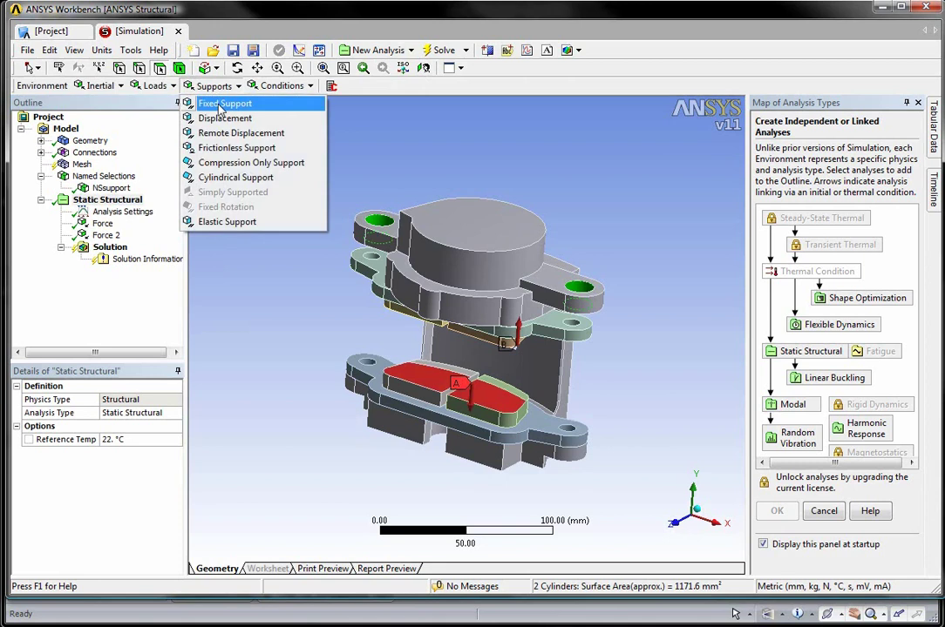
left_click(244, 177)
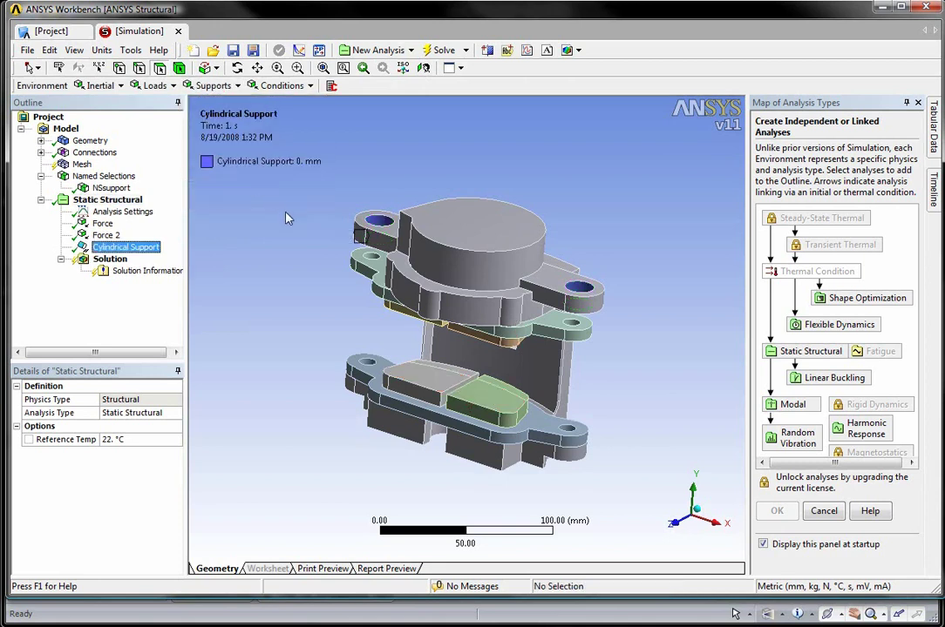
- Apply a Frictionless Support to the six bolt hole faces of both pad backing plates and the caliper's lower ears
left_click(373, 260)
left_click(572, 322, "ctrl")
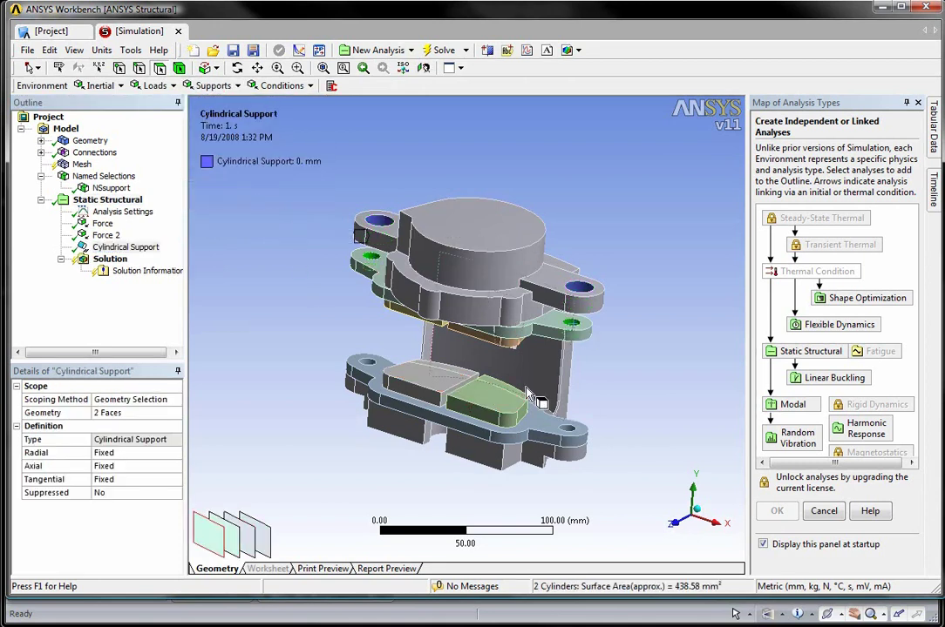
left_click(565, 425, "ctrl")
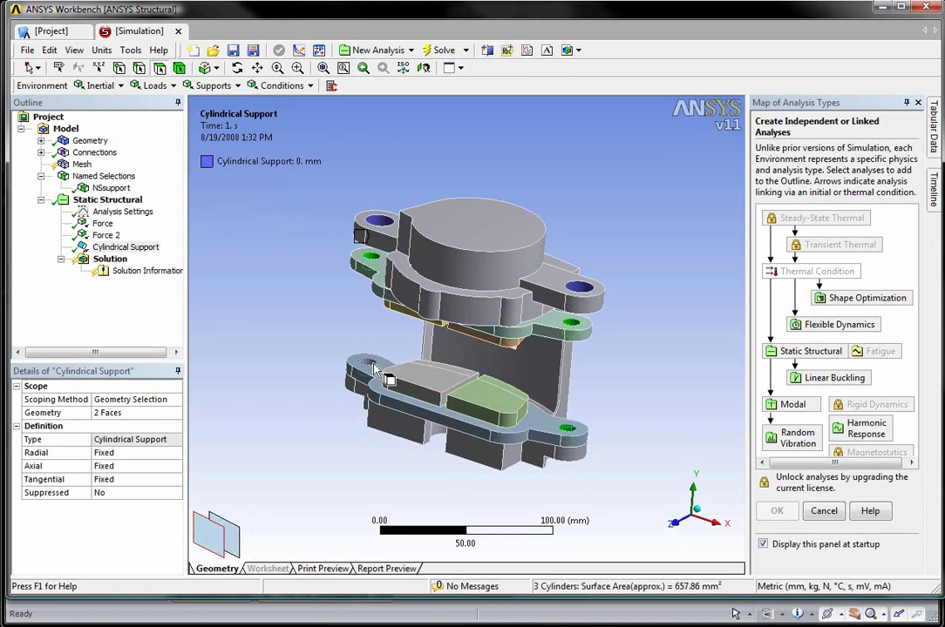
middle_click_drag(393, 433, 359, 445)
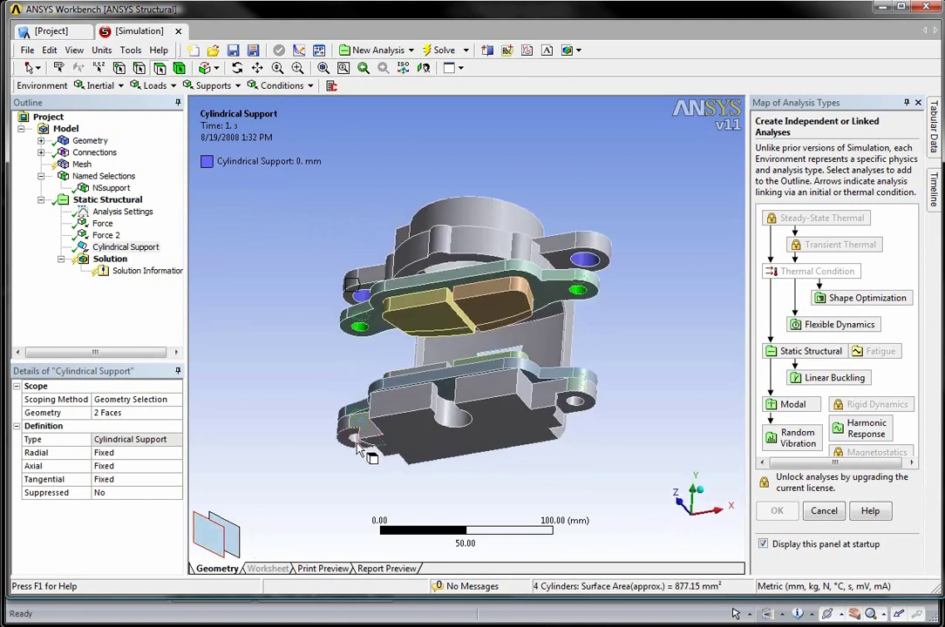
left_click(358, 439, "ctrl")
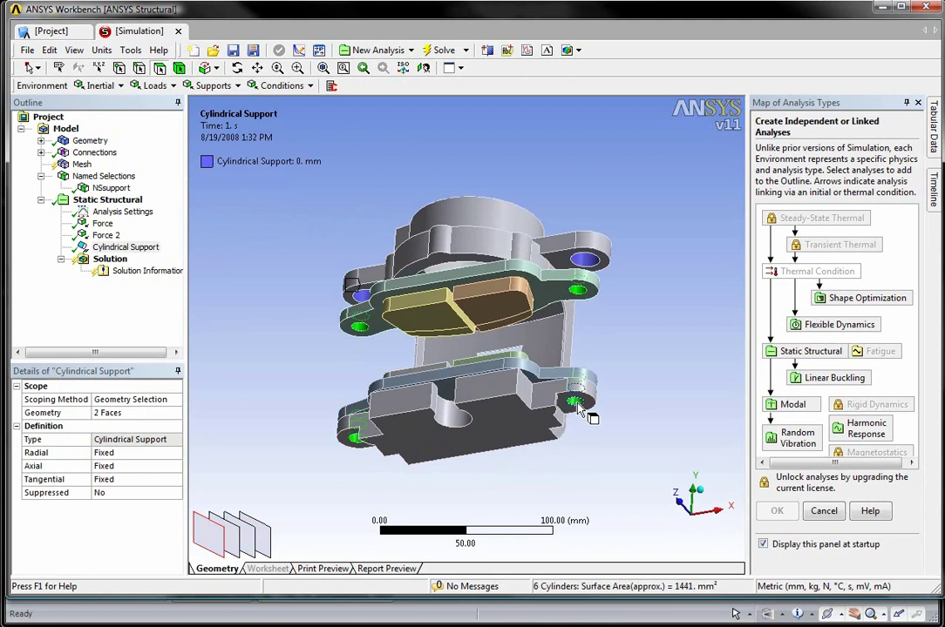
left_click(212, 88)
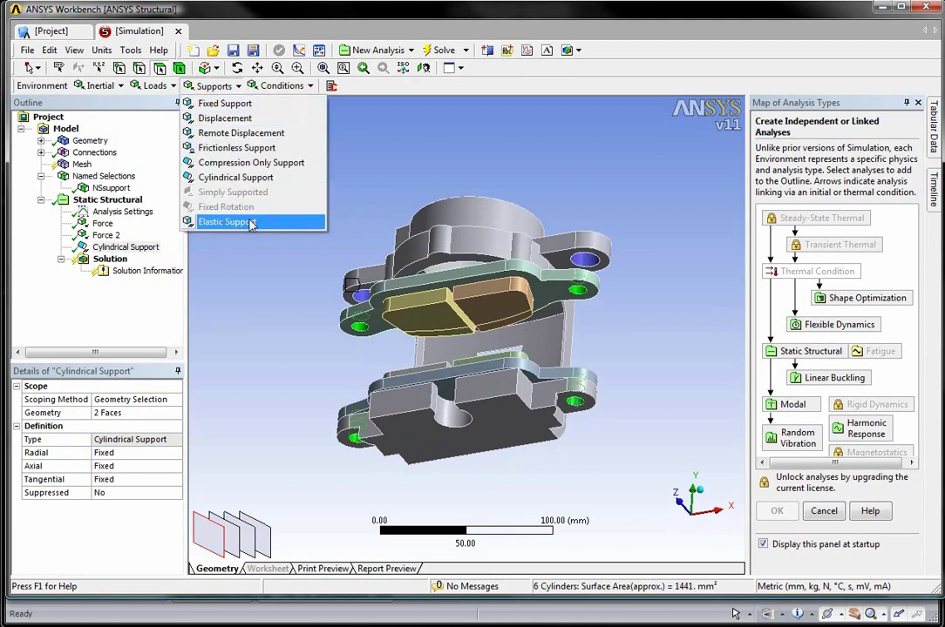
left_click(236, 147)
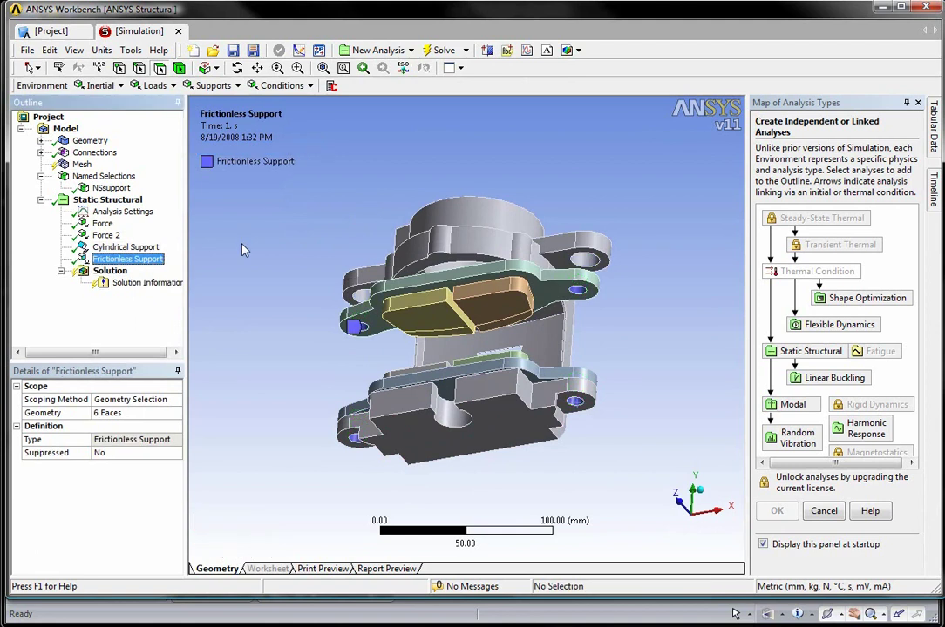
- Change the contact type of Contact Region 3, between the lower pad plate and the caliper, to No Separation
mouse_move(270, 307)
middle_mouse_down()
mouse_move(270, 293)
mouse_move(274, 309)
mouse_move(261, 310)
middle_mouse_up()
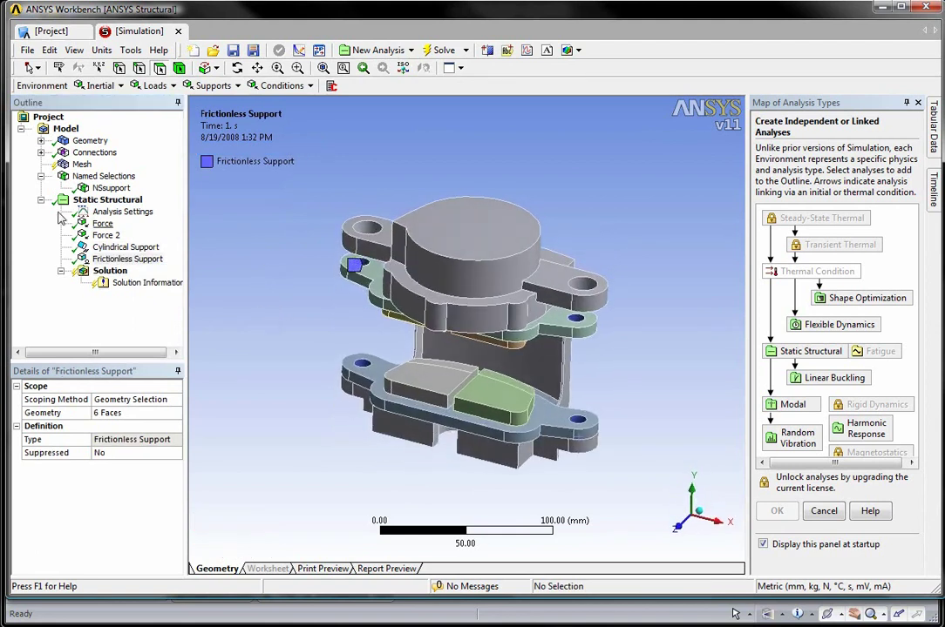
left_click(41, 153)
left_click(123, 189)
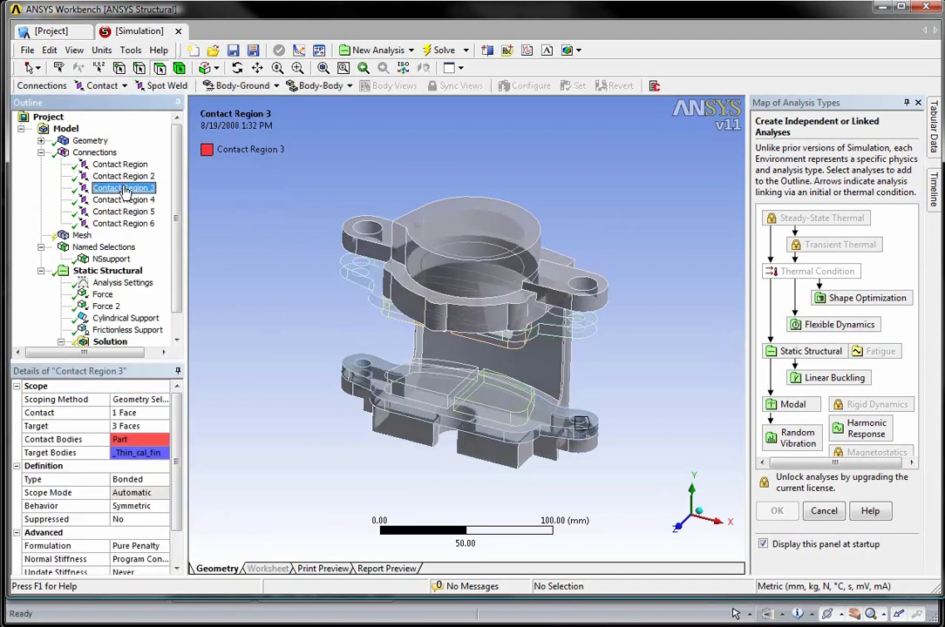
left_click(144, 479)
left_click(163, 479)
left_click(133, 503)
- Change the contact type of Contact Region 6, between the upper pad plate and the caliper, to No Separation, and collapse the connections
left_click(123, 224)
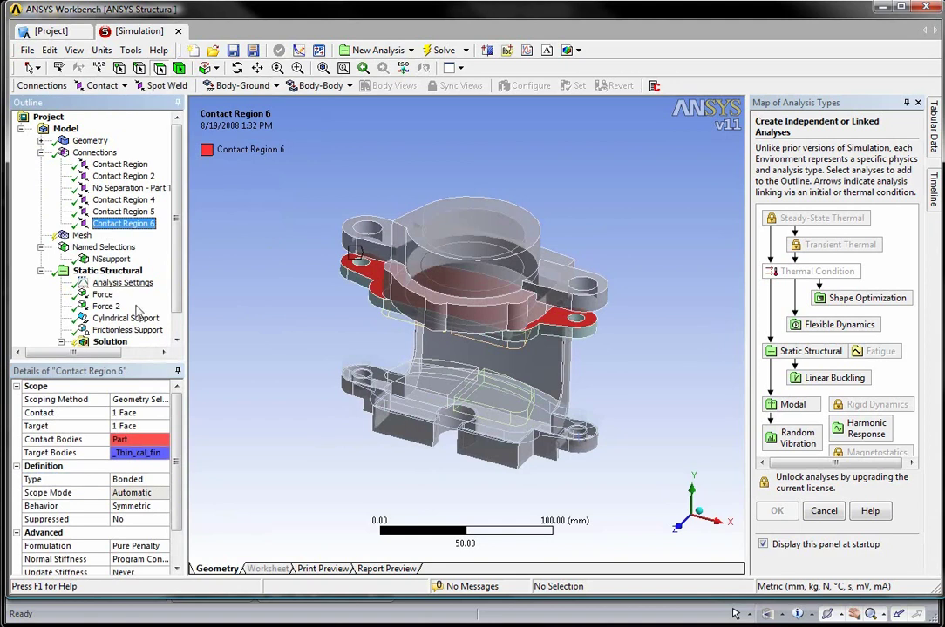
left_click(144, 480)
left_click(162, 479)
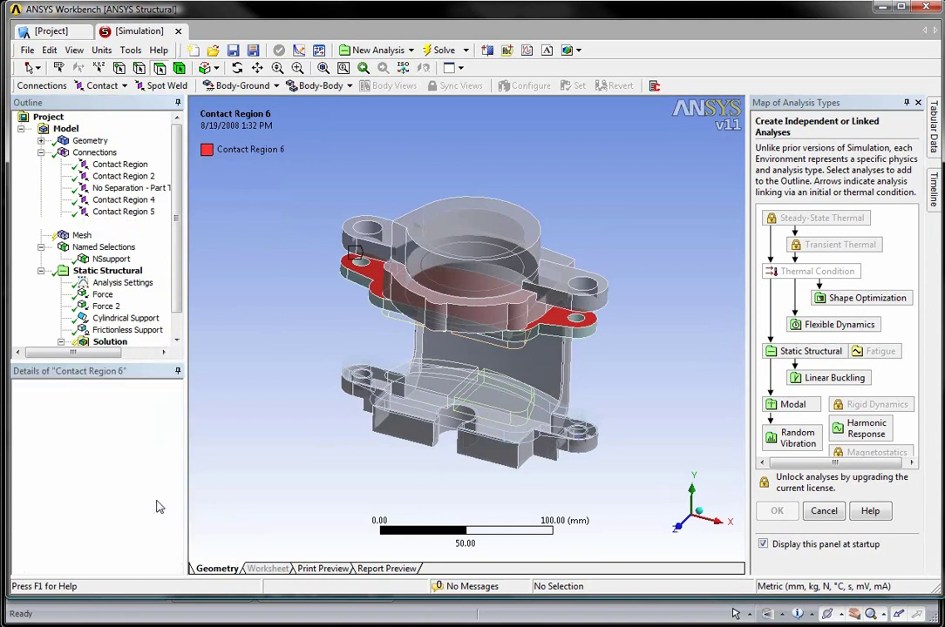
left_click(157, 504)
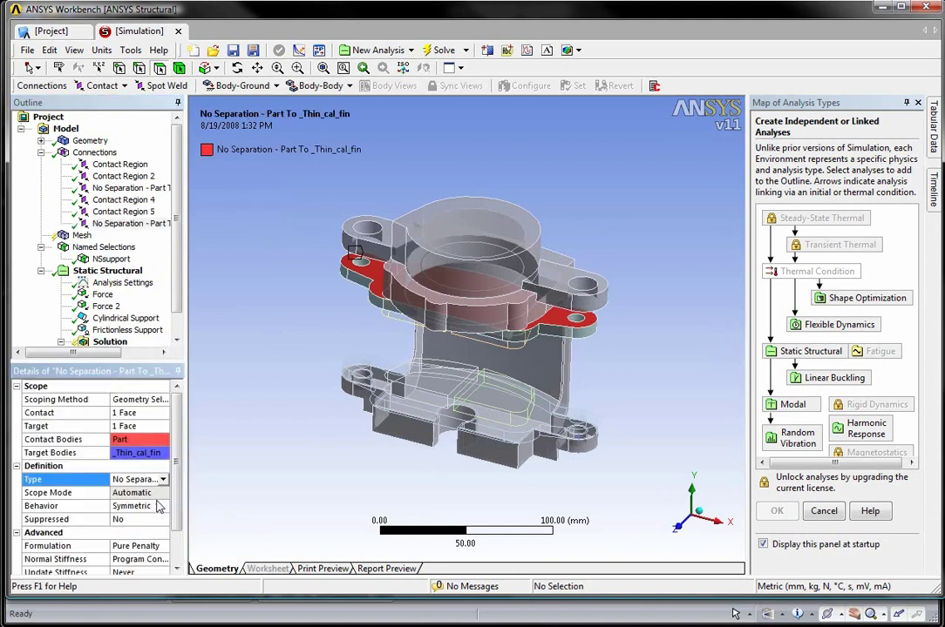
left_click(41, 153)
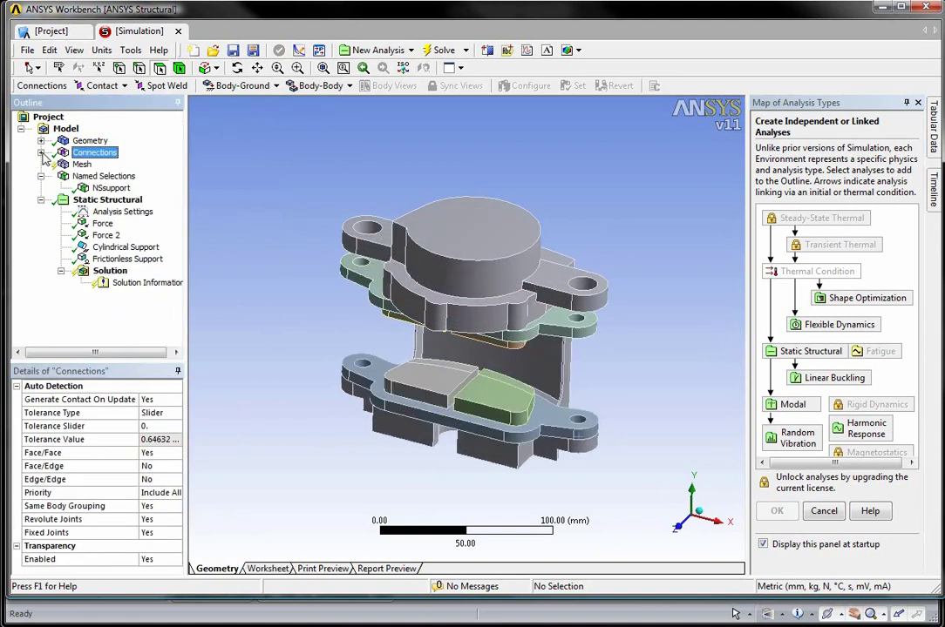
- Solve the static structural analysis, add a Total Deformation result and evaluate all results
left_click(111, 271)
right_click(111, 271)
left_click(144, 294)
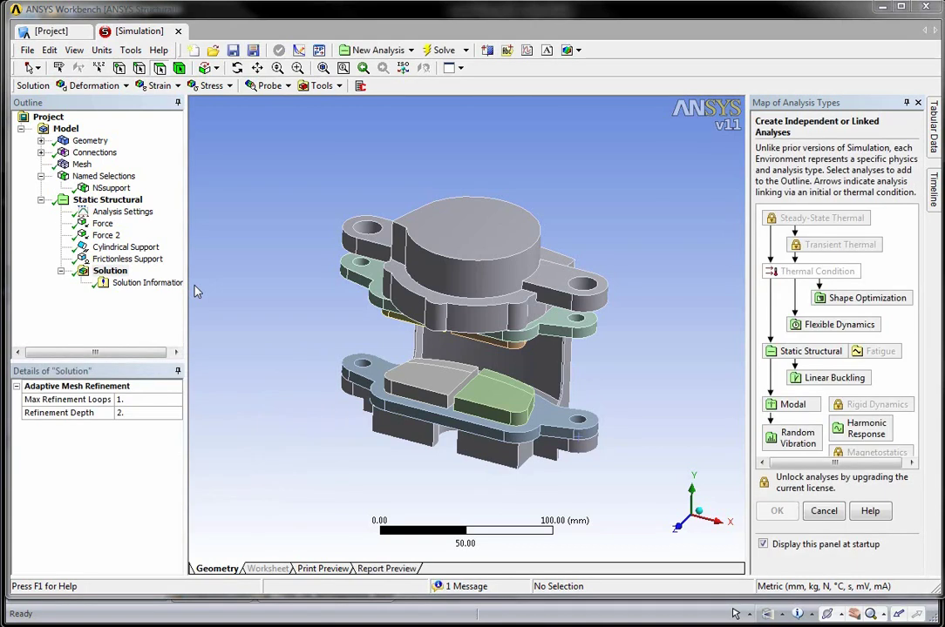
left_click(89, 87)
left_click(98, 102)
left_click(119, 273)
right_click(120, 275)
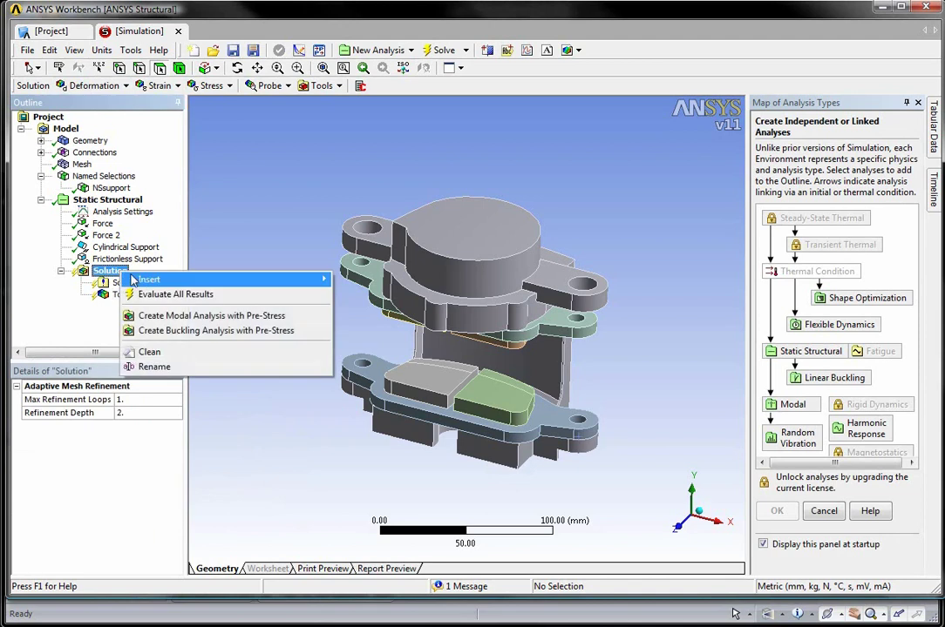
left_click(151, 298)
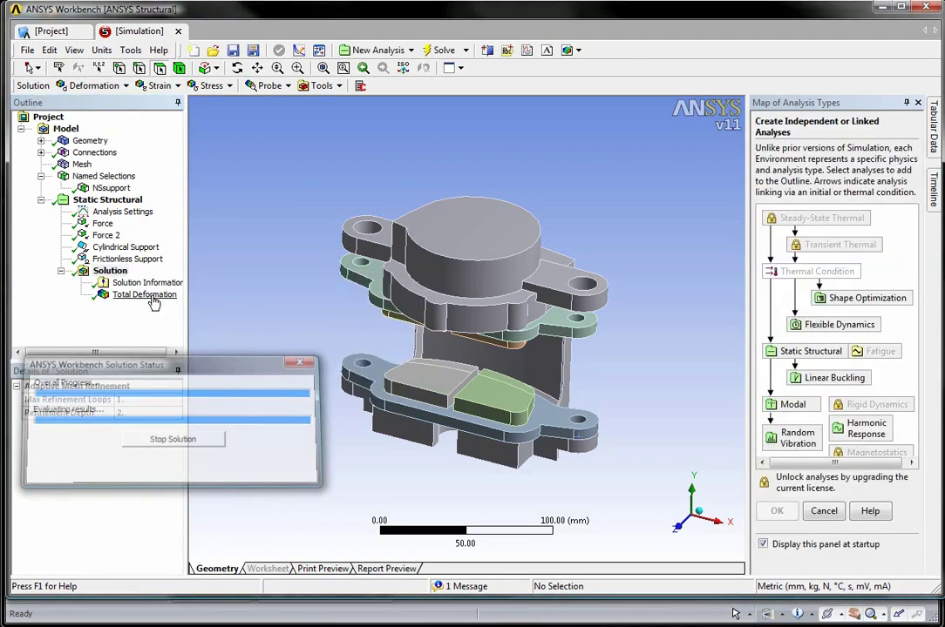
- Display the Total Deformation plot and mark the location of the maximum deformation on the caliper
left_click(148, 297)
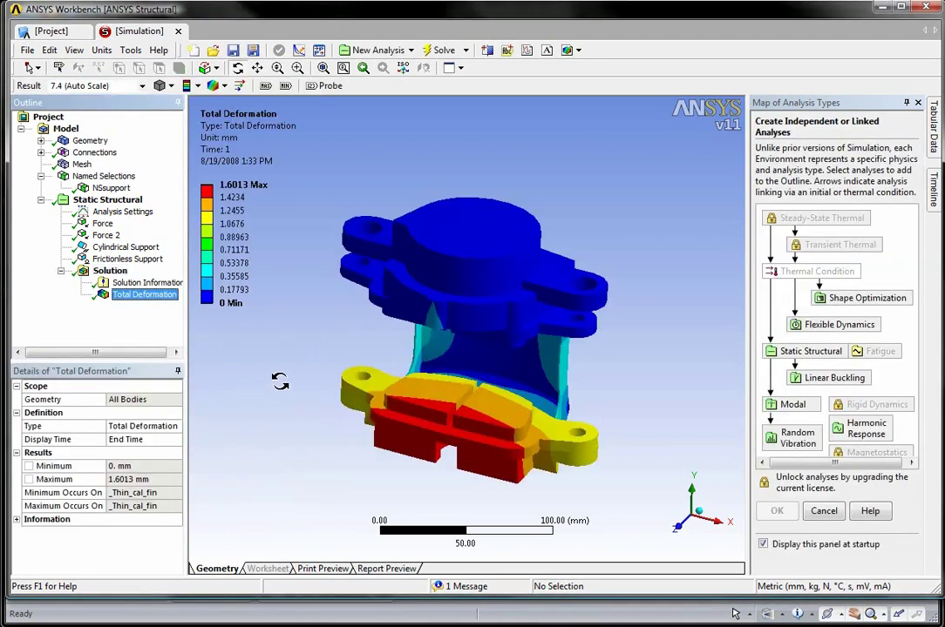
left_click_drag(297, 379, 278, 362)
left_click(266, 86)
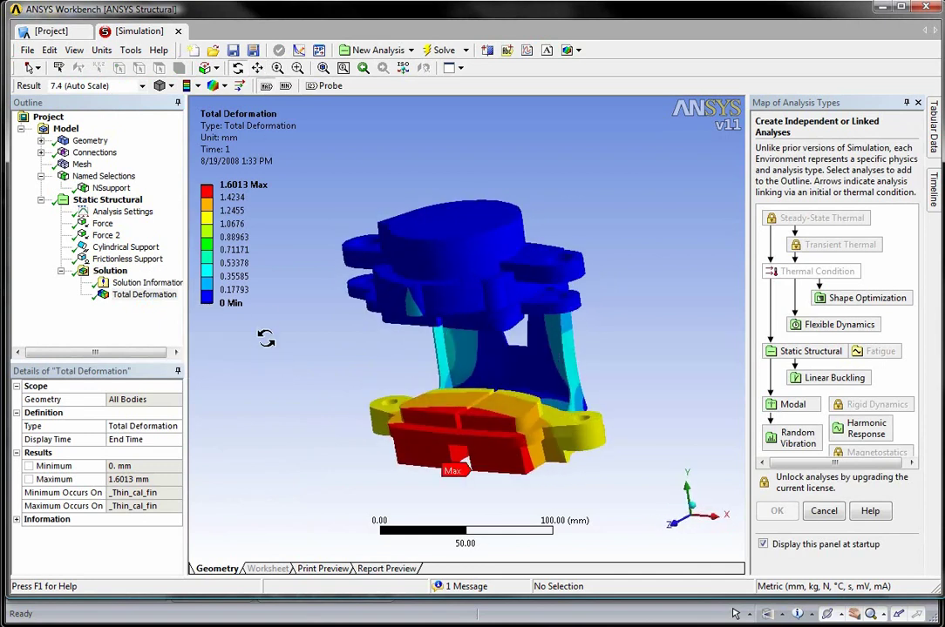
- Set the height CAD parameter of the _Thin_cal_fin part to 120
left_click(41, 140)
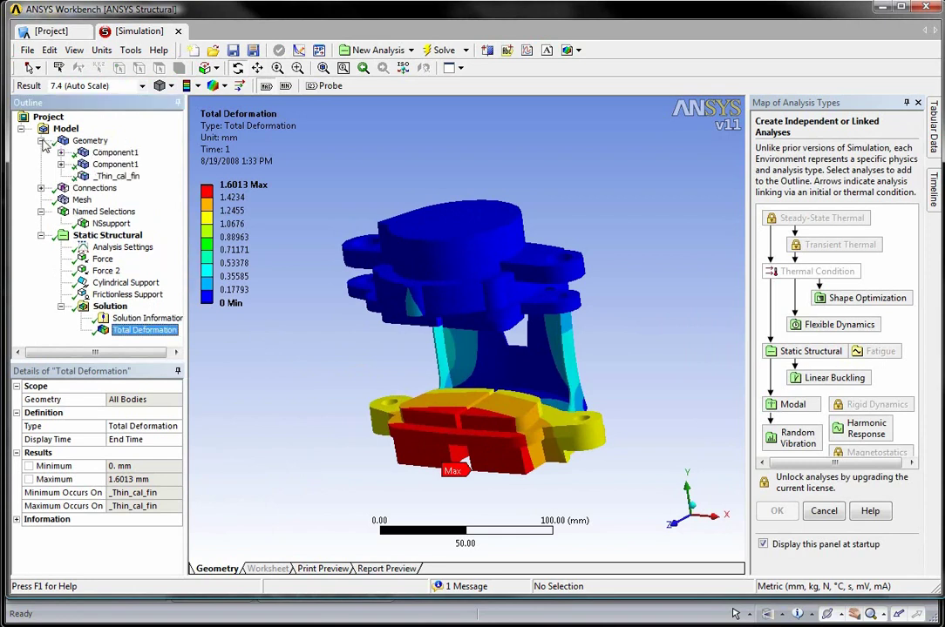
left_click(116, 177)
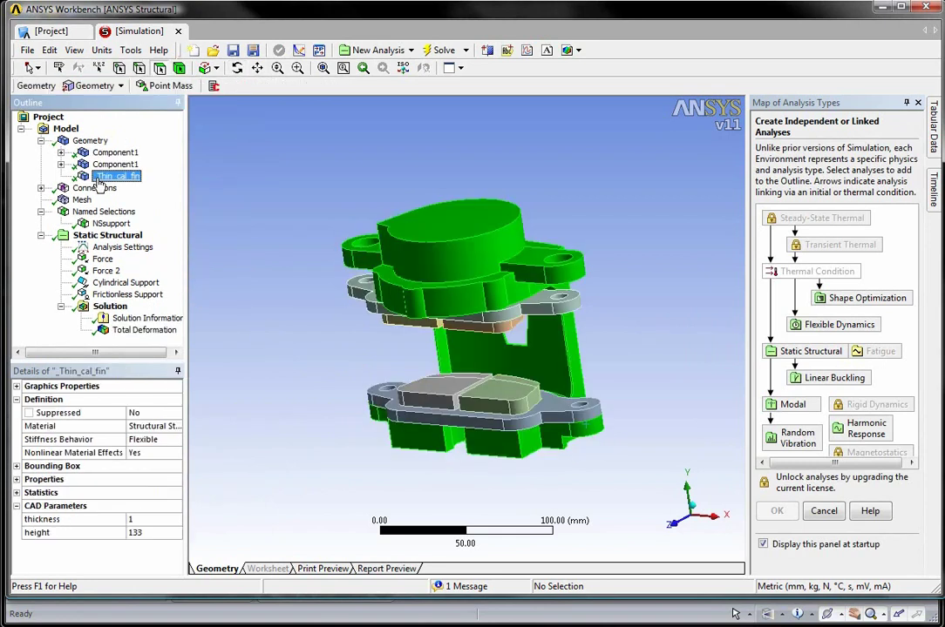
left_click(148, 534)
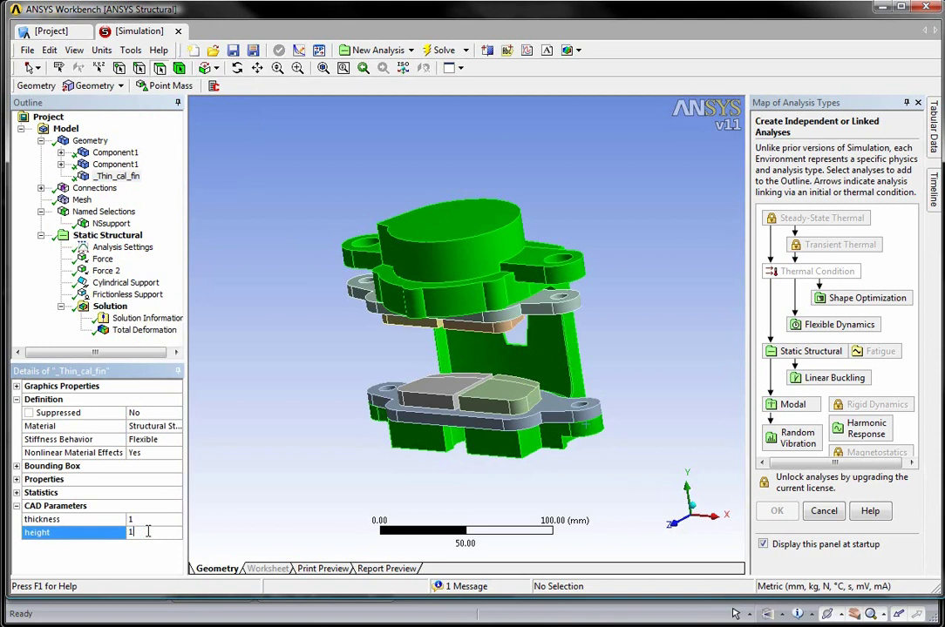
left_click(154, 520)
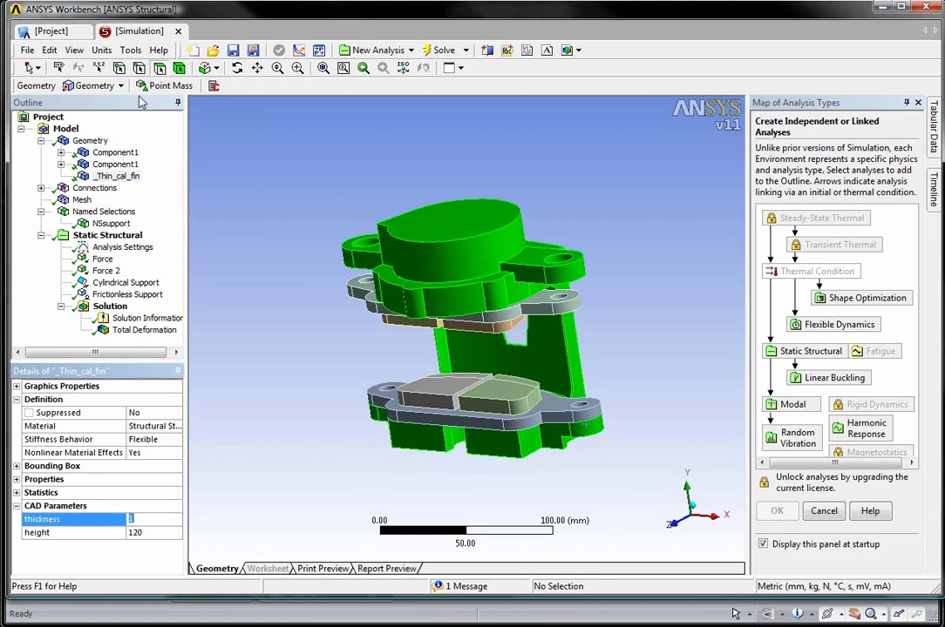
- Update the caliper geometry using the simulation parameter values
left_click(97, 86)
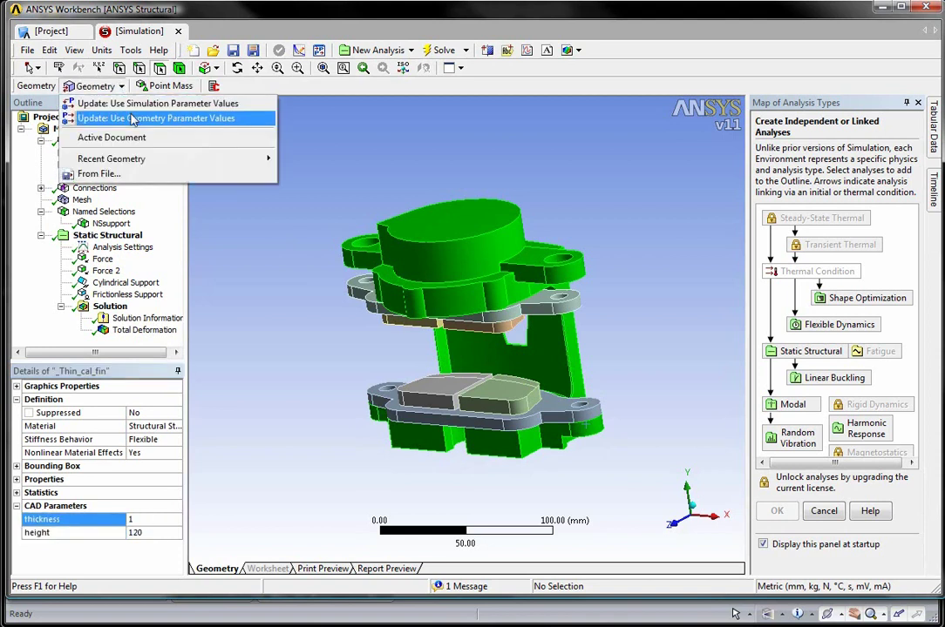
left_click(135, 104)
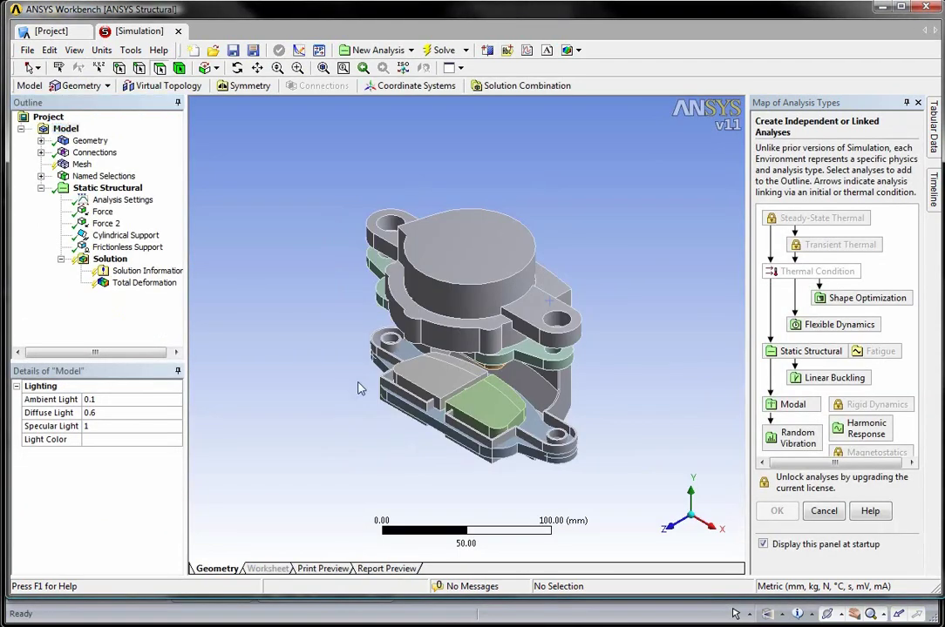
middle_click_drag(386, 354, 491, 336)
middle_click_drag(480, 445, 427, 422, "ctrl")
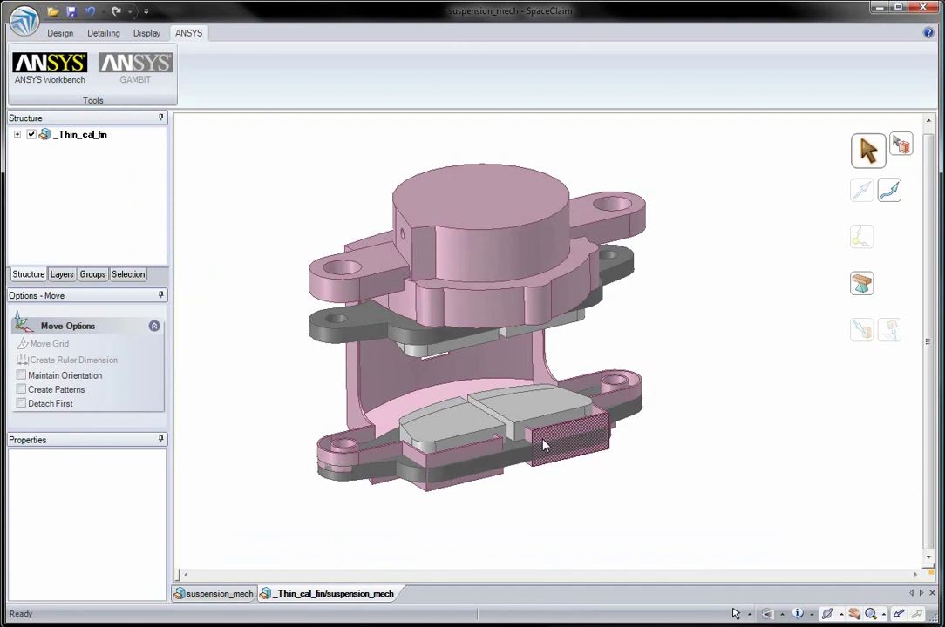
- Switch to SpaceClaim and try to measure the distance between the caliper's top and its lower bracket
middle_click_drag(543, 443, 266, 177)
left_click(60, 33)
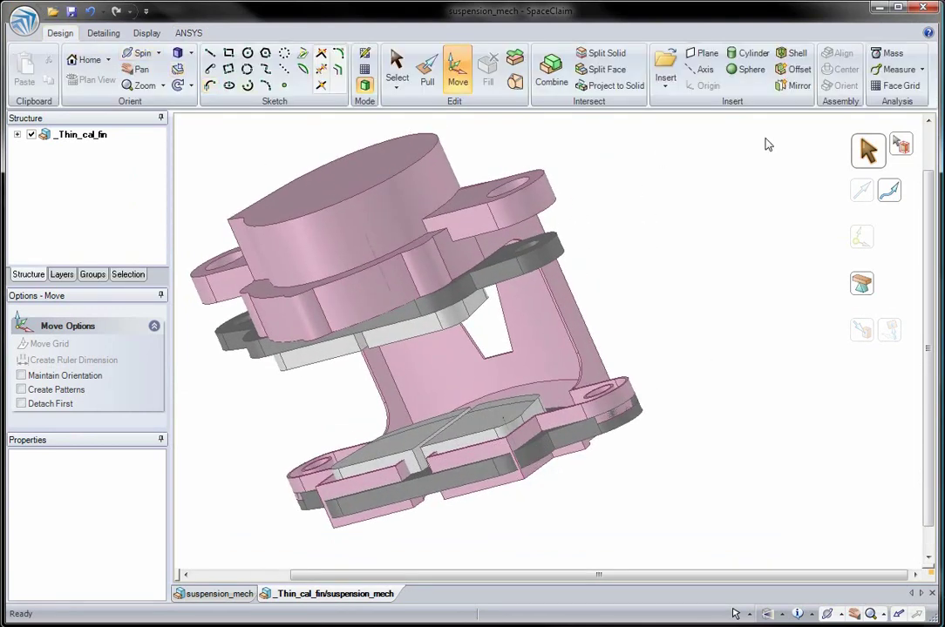
left_click(893, 71)
mouse_move(572, 455)
middle_mouse_down()
mouse_move(569, 471)
mouse_move(568, 453)
middle_mouse_up()
left_click(397, 175, "ctrl")
left_click(654, 272)
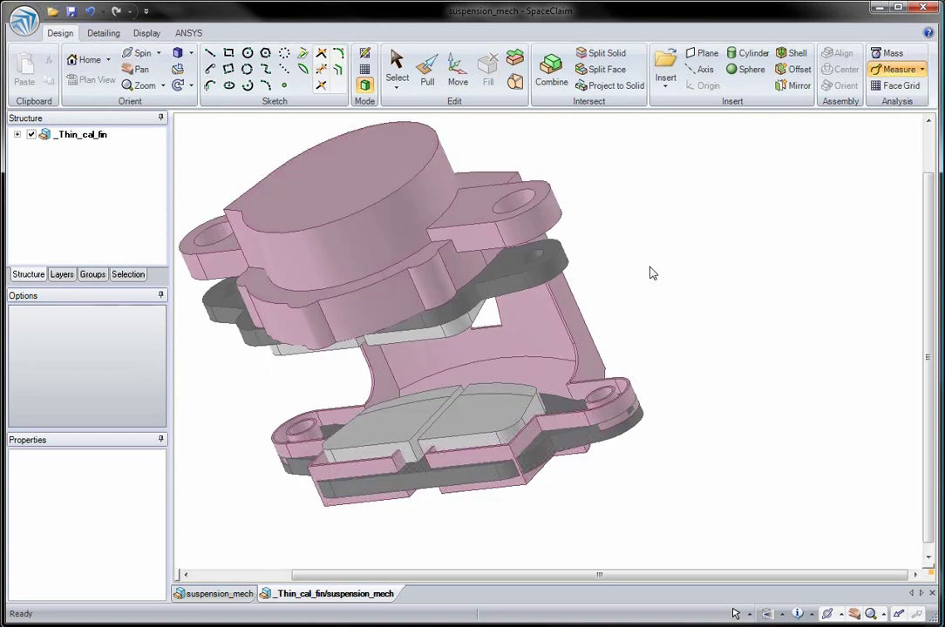
- Add a height dimension between the caliper's upper cylinder and its lower bracket on an annotation plane
left_click(144, 33)
left_click(103, 33)
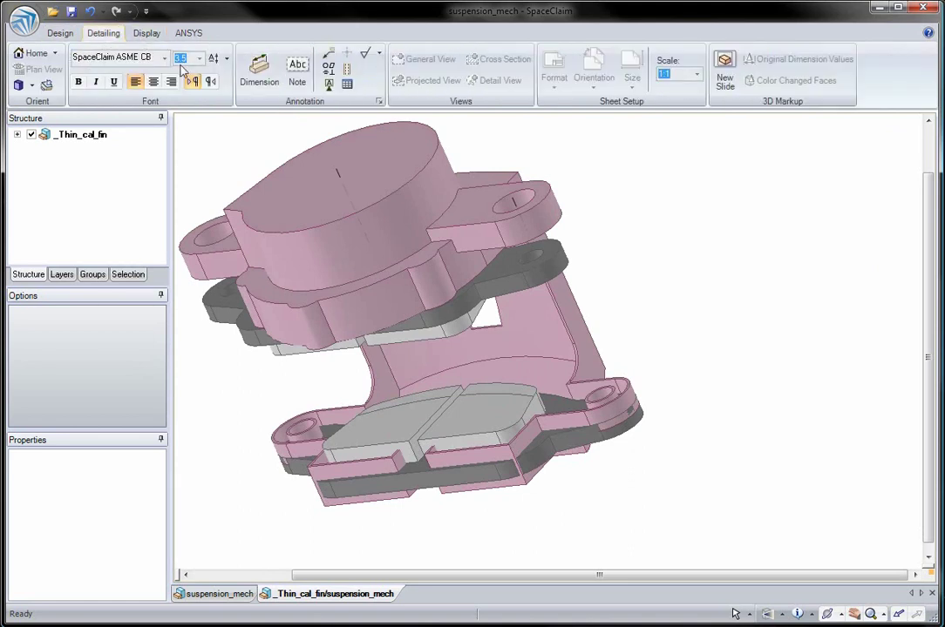
left_click(259, 69)
left_click(529, 283)
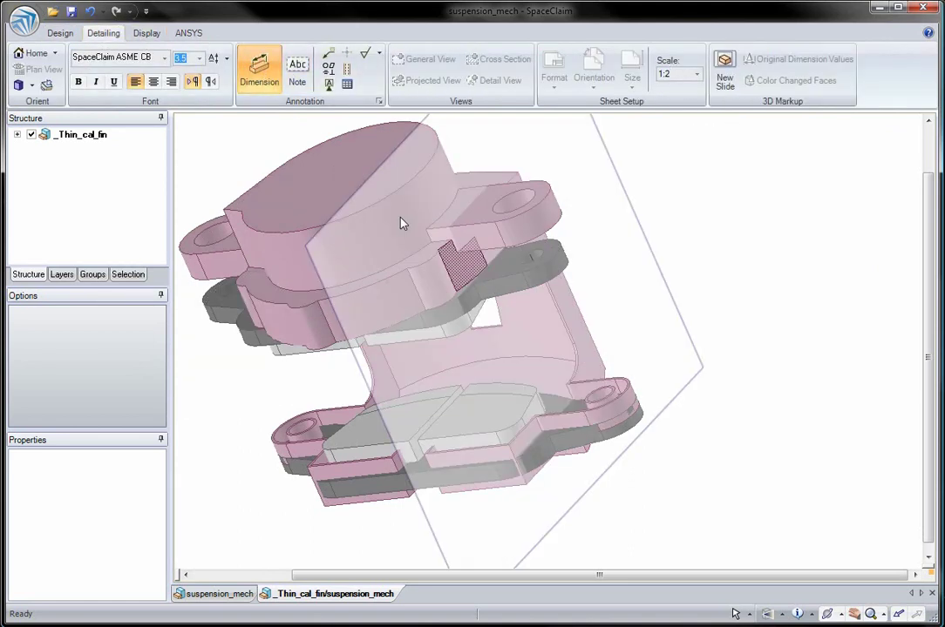
left_click(519, 479)
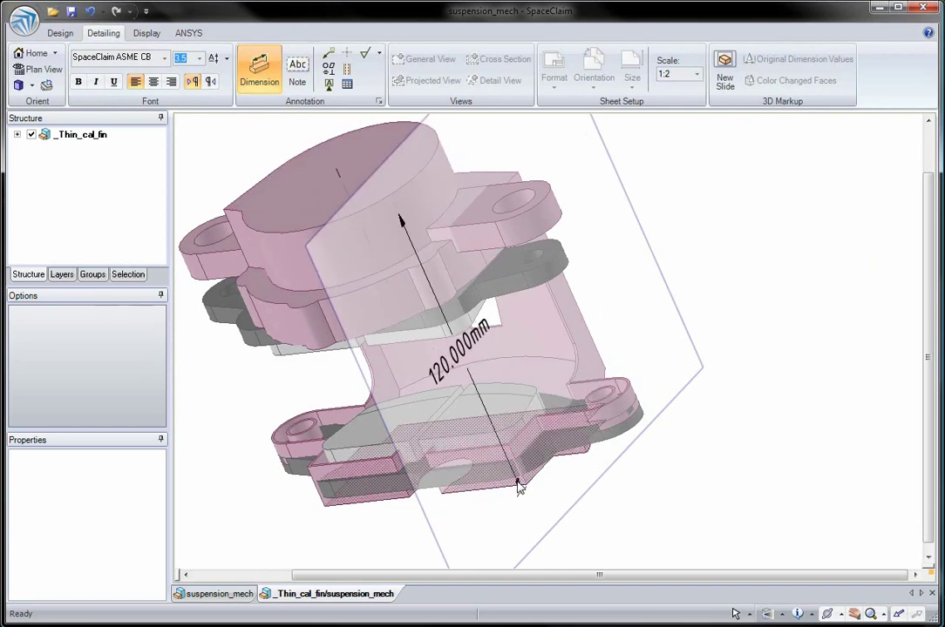
left_click(640, 298)
key("Escape")
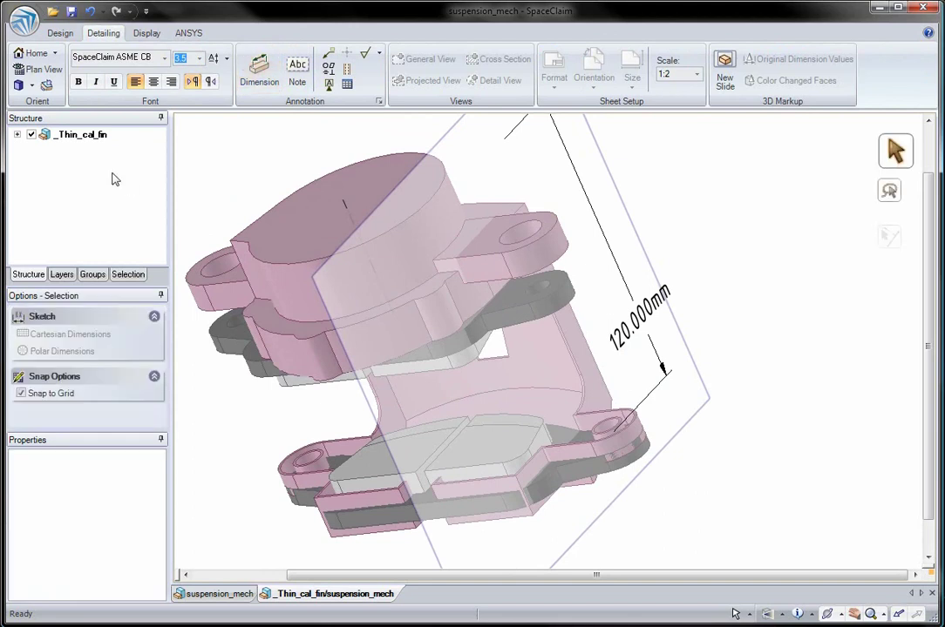
- Hide the annotation plane in the _Thin_cal_fin structure
left_click(17, 134)
left_click(45, 181)
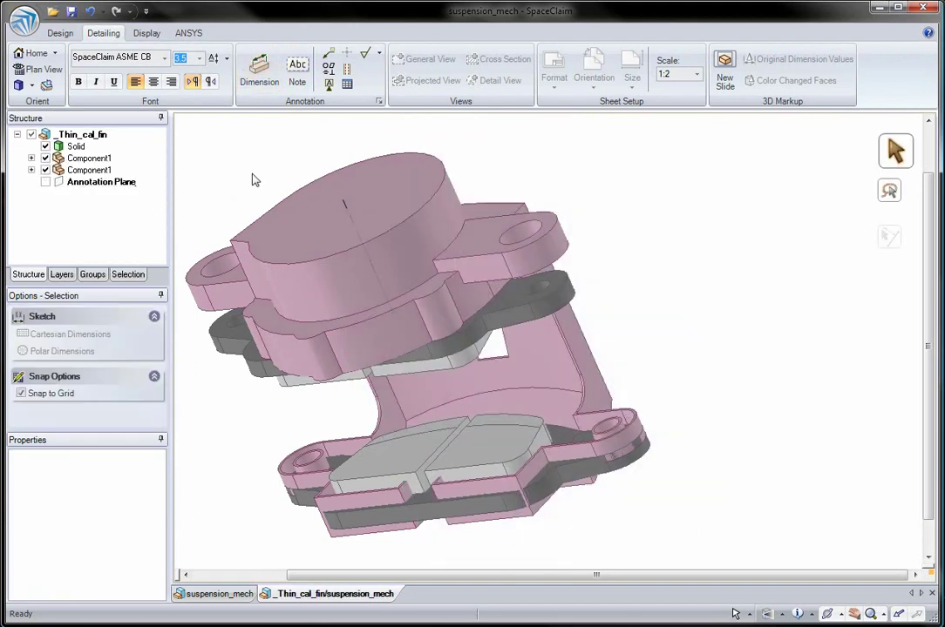
middle_click_drag(282, 232, 378, 247)
- Move the lower brake pad component about 26 mm upward out of the caliper's lower bracket
left_click(89, 158)
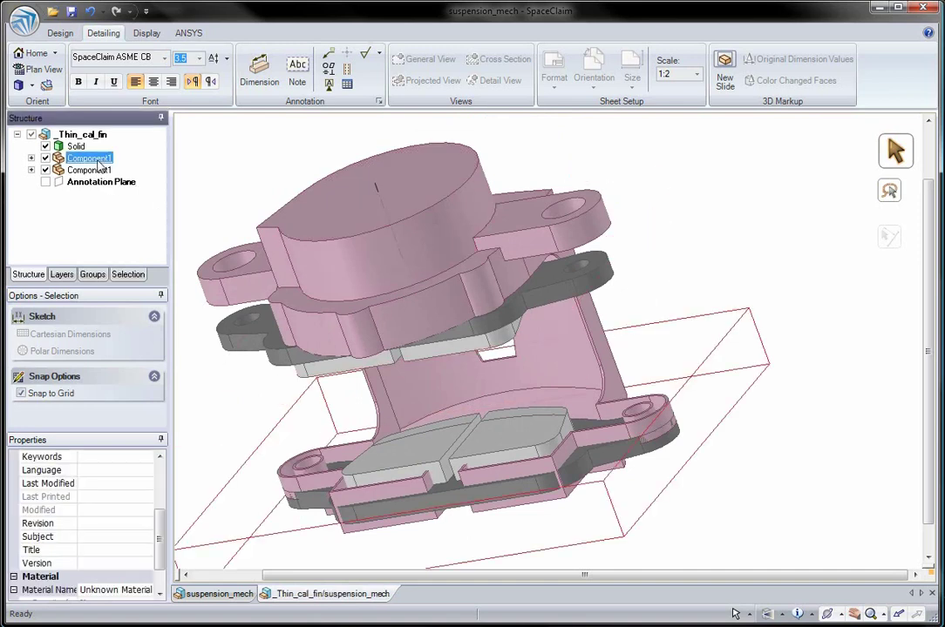
left_click(60, 33)
left_click(457, 70)
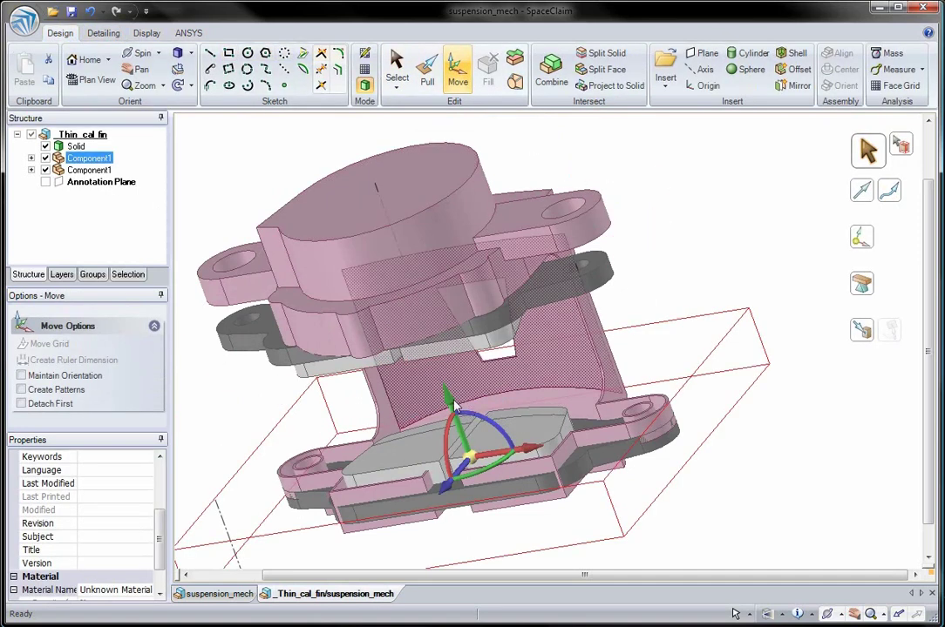
left_click_drag(453, 403, 445, 336)
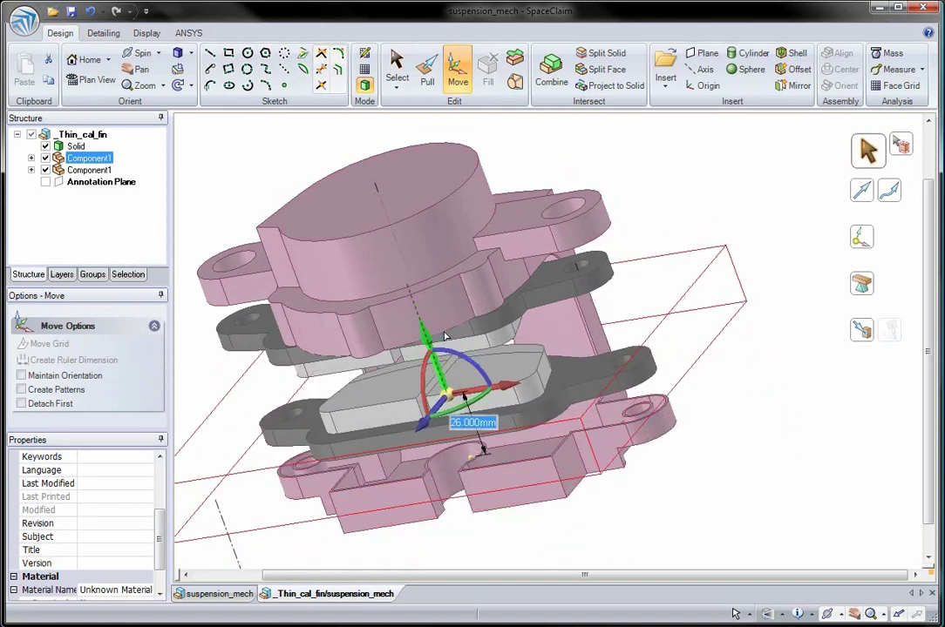
left_click(643, 329)
key("Escape")
- Align the underside of the lower pad plate with the top rim of the caliper's lower bracket
middle_click_drag(637, 384, 628, 468, "ctrl")
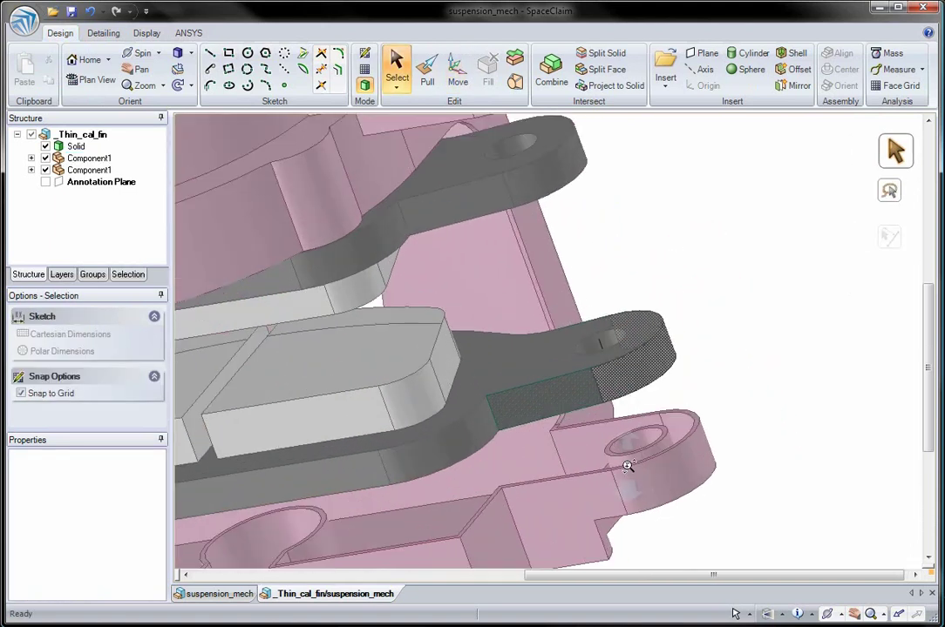
scroll(638, 384, "down", 1)
left_click(638, 384)
left_click(687, 441, "ctrl")
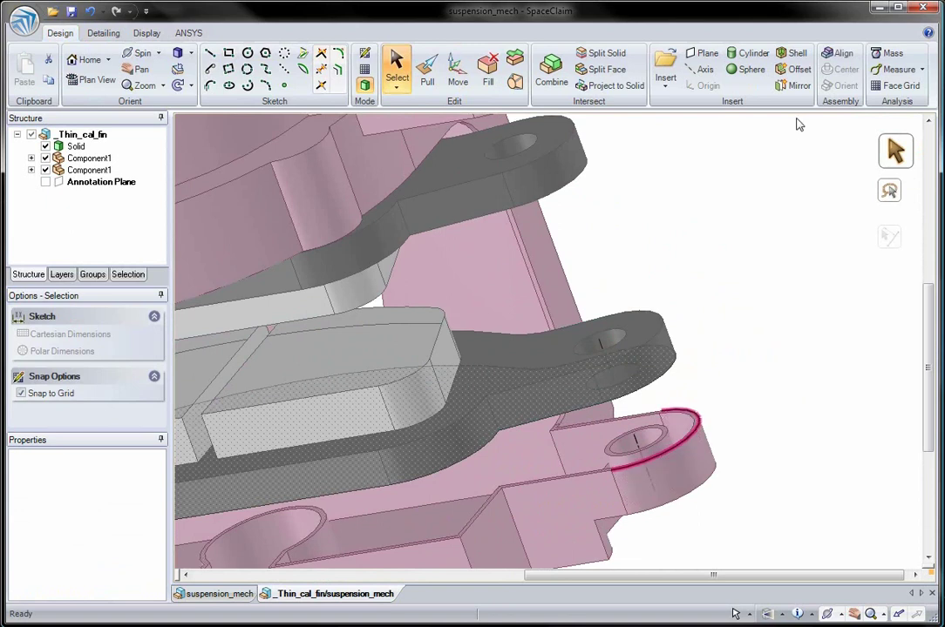
left_click(838, 53)
scroll(692, 237, "down", 3)
middle_click_drag(692, 237, 692, 223, "ctrl")
middle_click_drag(734, 281, 748, 285, "shift")
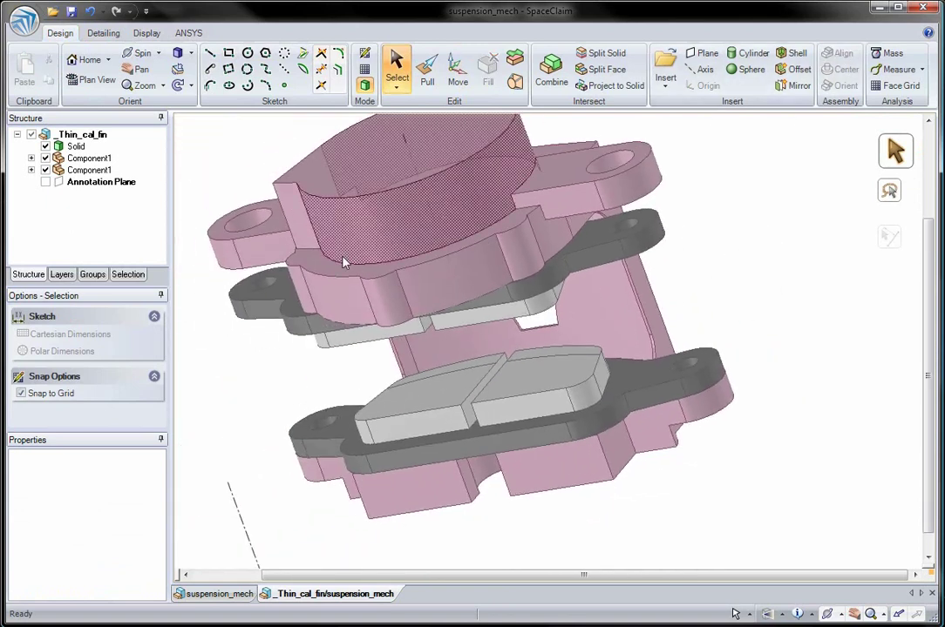
- Show the driving dimension of the height group on the caliper's lower bracket
left_click(90, 137)
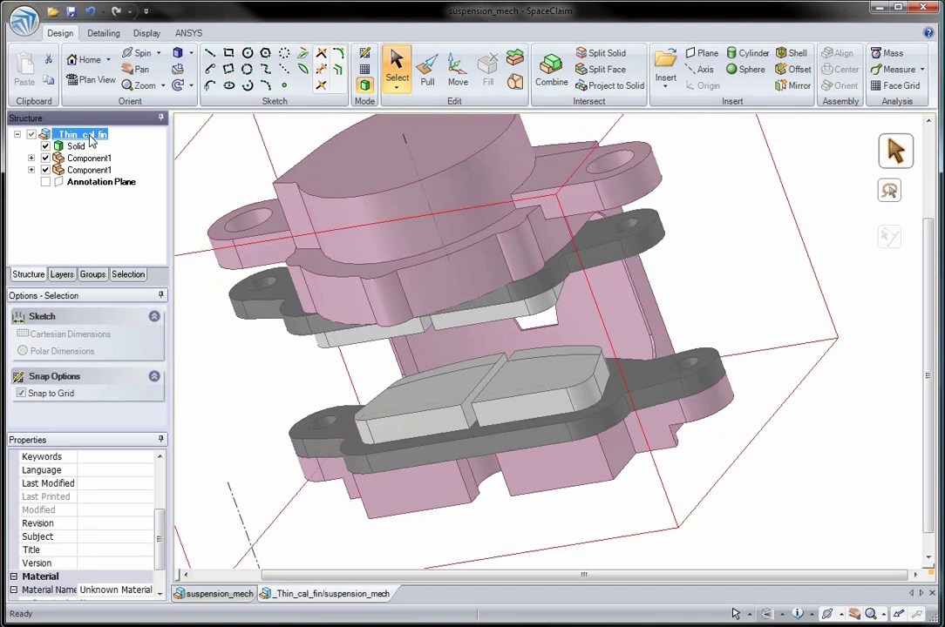
left_click(92, 275)
left_click(26, 190)
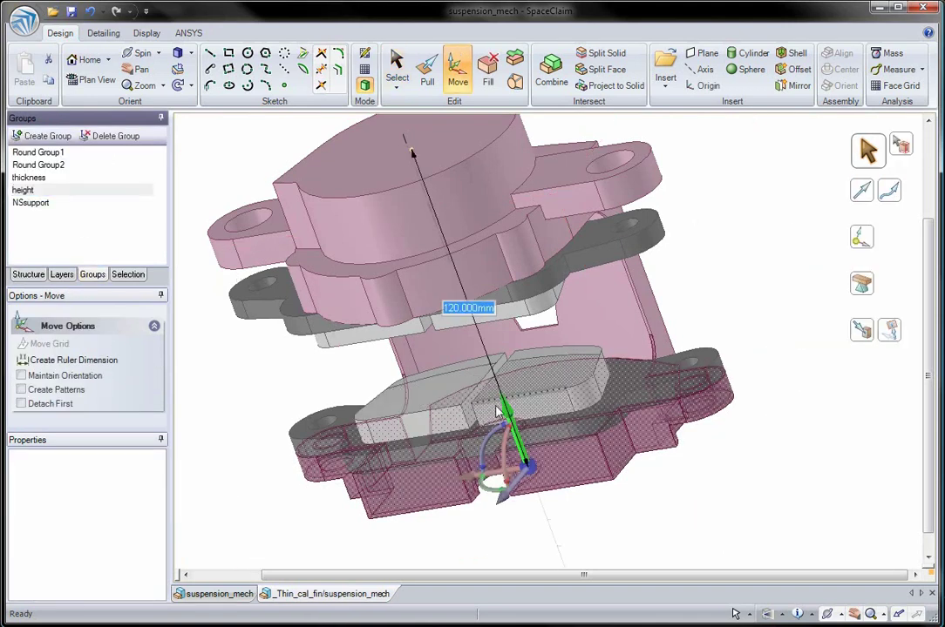
left_click_drag(510, 421, 527, 412)
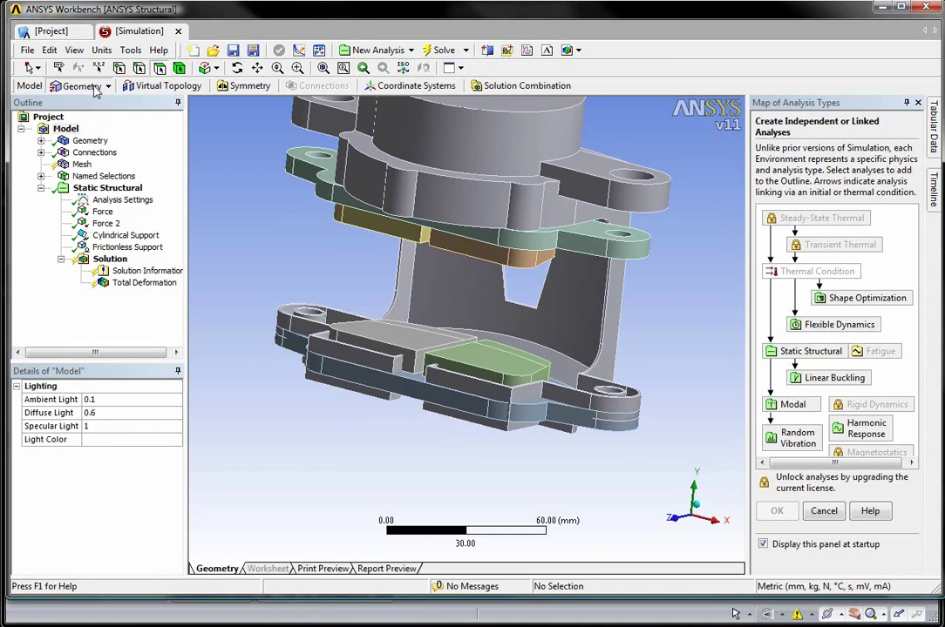
- Switch to ANSYS Workbench and update the simulation model using the geometry parameter values
left_click(96, 87)
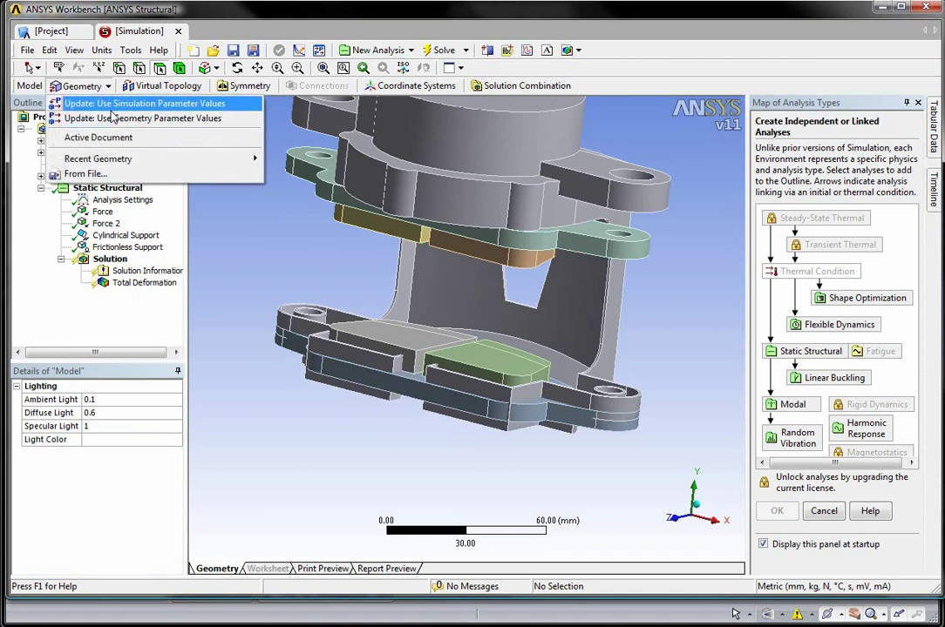
left_click(112, 119)
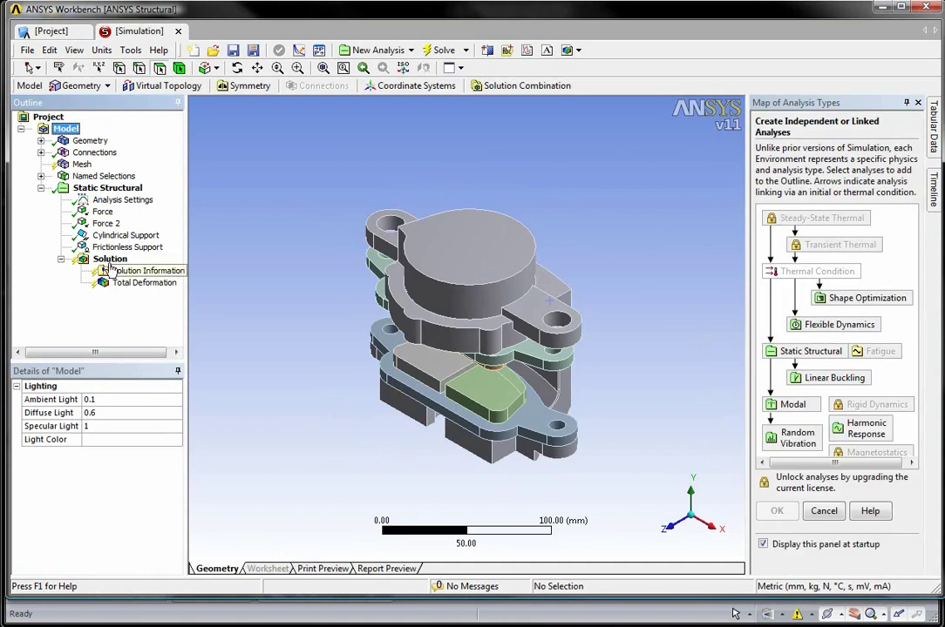
- Solve the updated static structural analysis and display its Total Deformation result
right_click(110, 260)
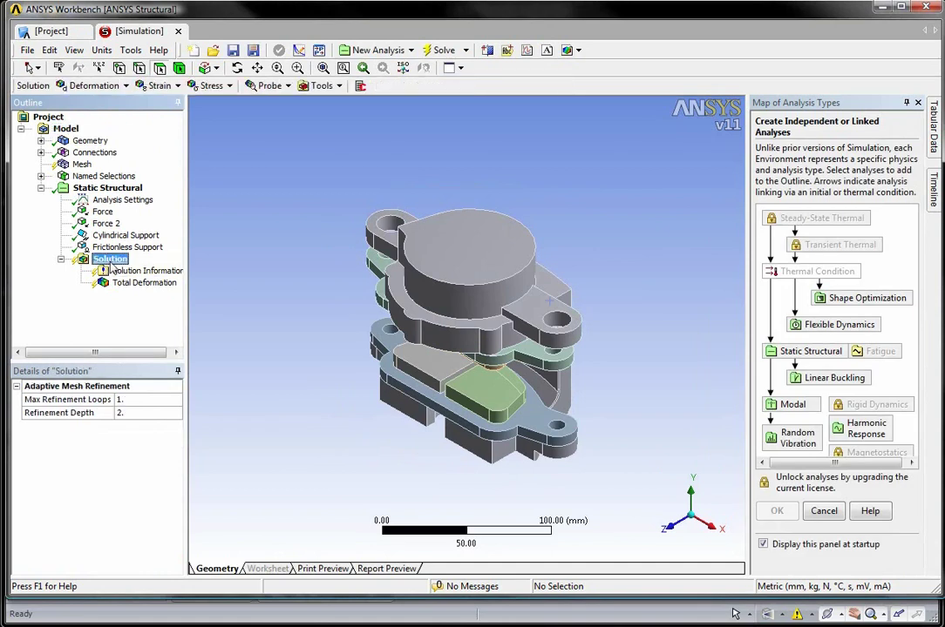
left_click(126, 285)
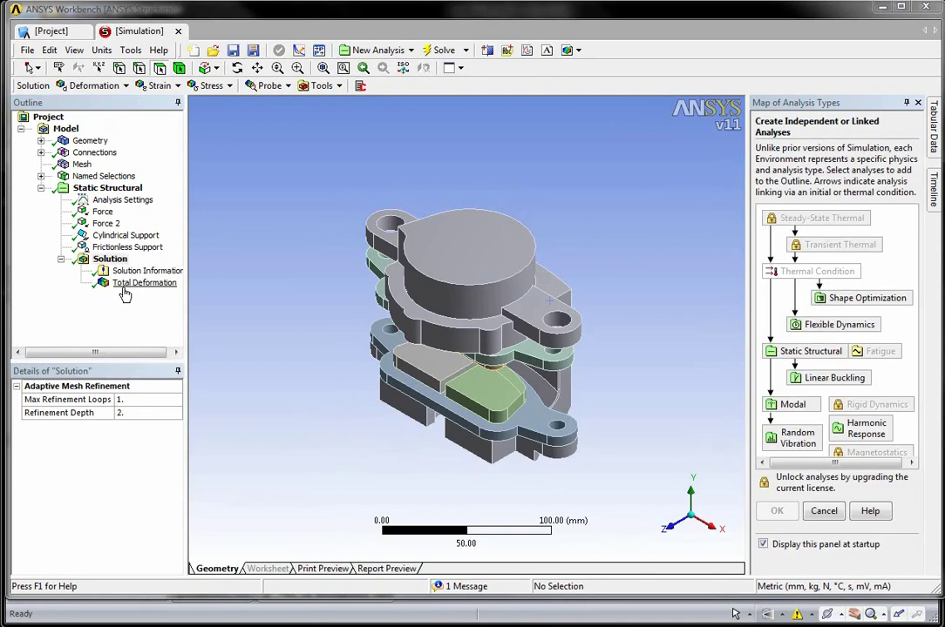
left_click(129, 284)
left_click_drag(397, 419, 428, 385)
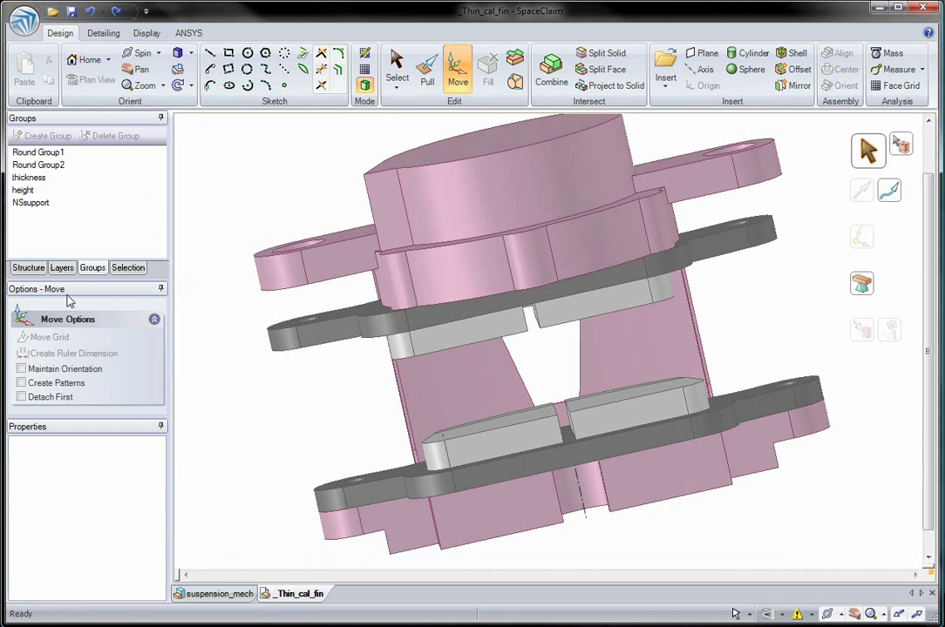
- Switch to SpaceClaim and hide both brake pad components, leaving only the caliper solid visible
left_click(34, 268)
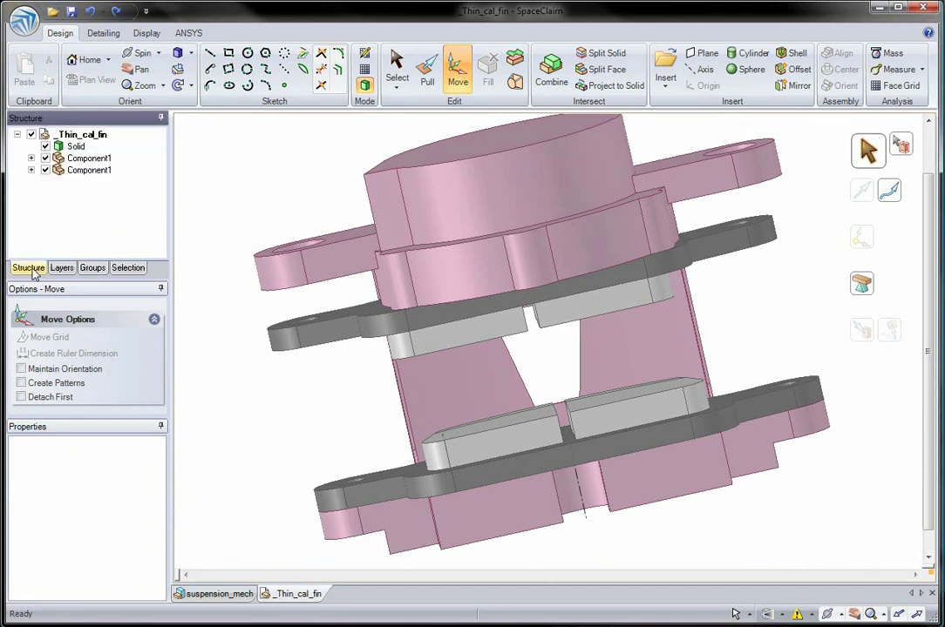
left_click(45, 170)
left_click(46, 158)
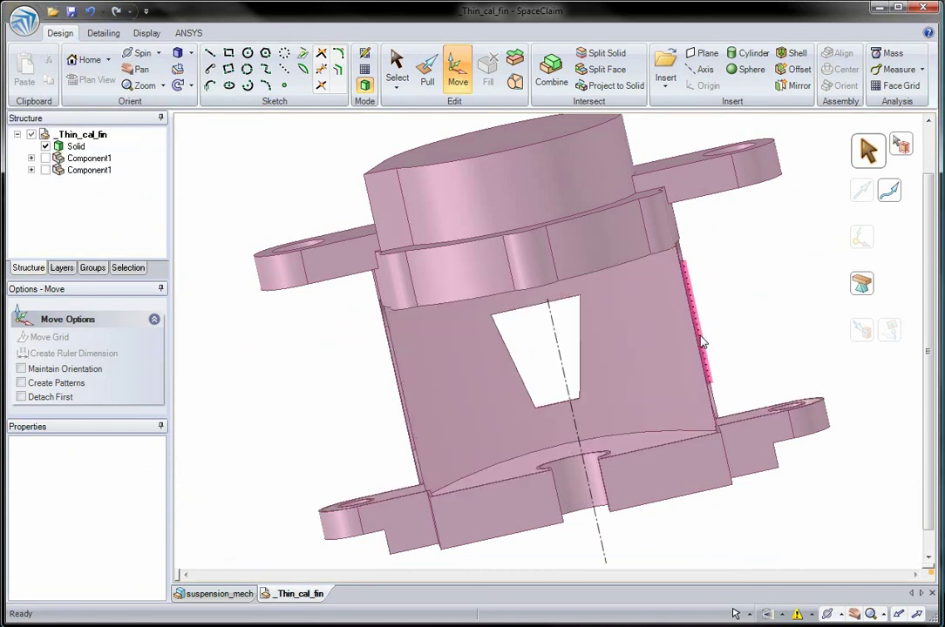
- Create a separate surface along the caliper's side wall with the Pull tool and select its edges
middle_click_drag(704, 333, 690, 471)
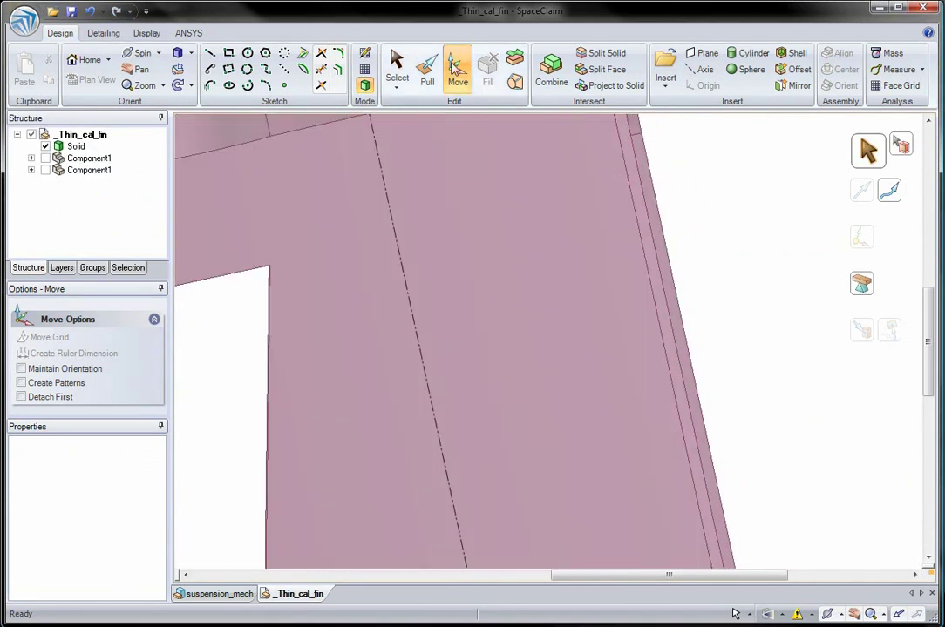
key("p")
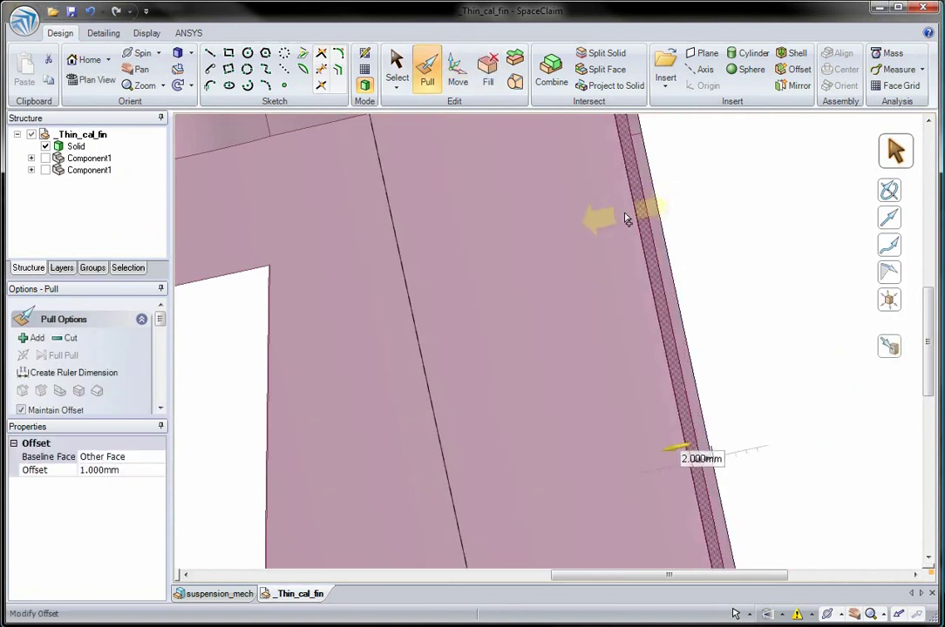
left_click(626, 228)
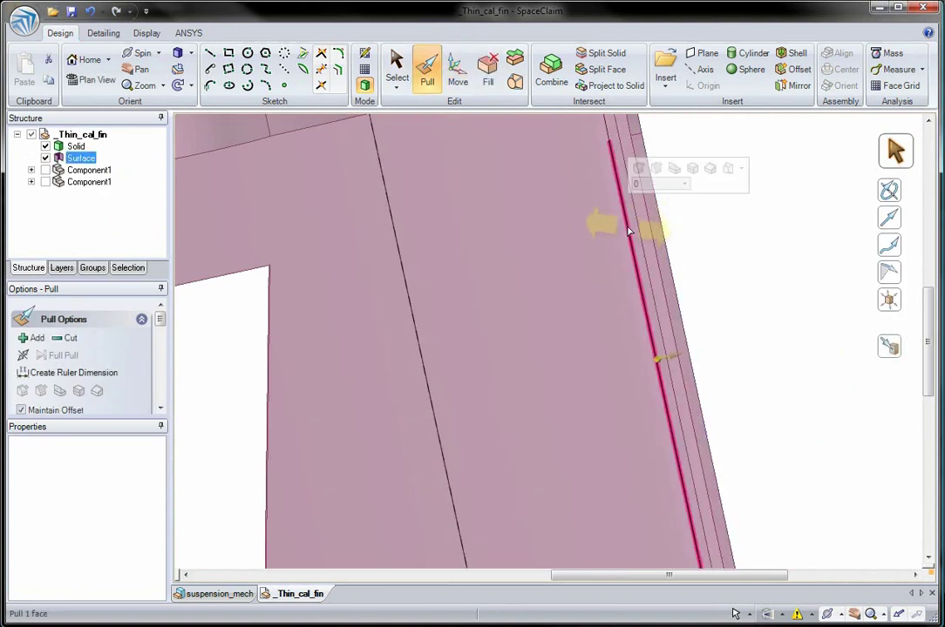
middle_click_drag(691, 274, 716, 266)
left_click_drag(672, 302, 652, 307)
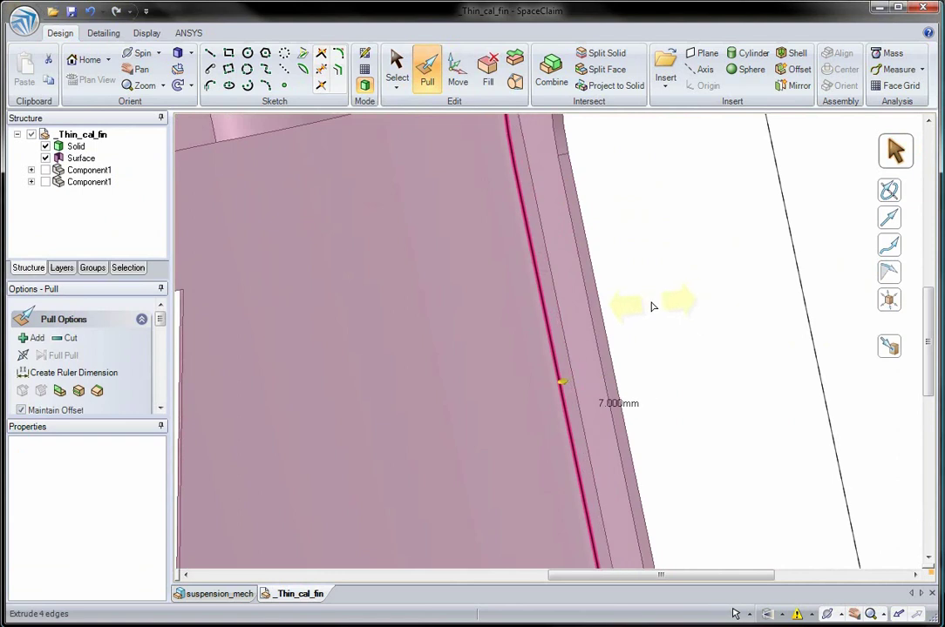
- Thicken the new surface by 2 mm to form a rib along the caliper's side wall
left_click(540, 320)
left_click_drag(538, 321, 534, 323)
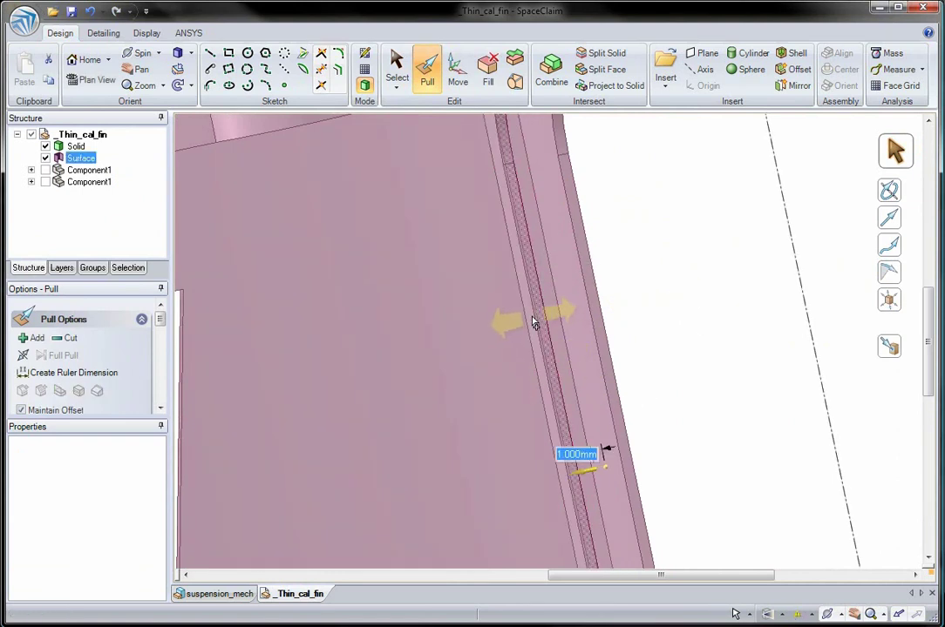
type("2")
key("Return")
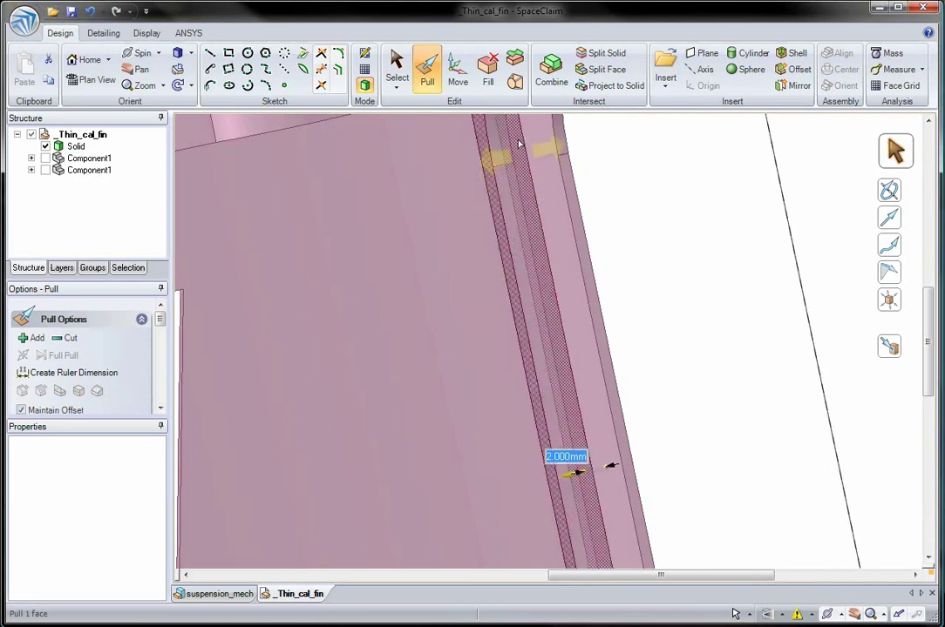
- Fill the narrow face beside the new rib on the caliper's side wall
left_click(502, 142)
middle_click_drag(502, 142, 541, 280, "shift")
middle_click_drag(541, 280, 541, 240)
left_click(489, 74)
middle_click_drag(545, 410, 476, 71, "shift")
middle_click_drag(541, 267, 474, 202)
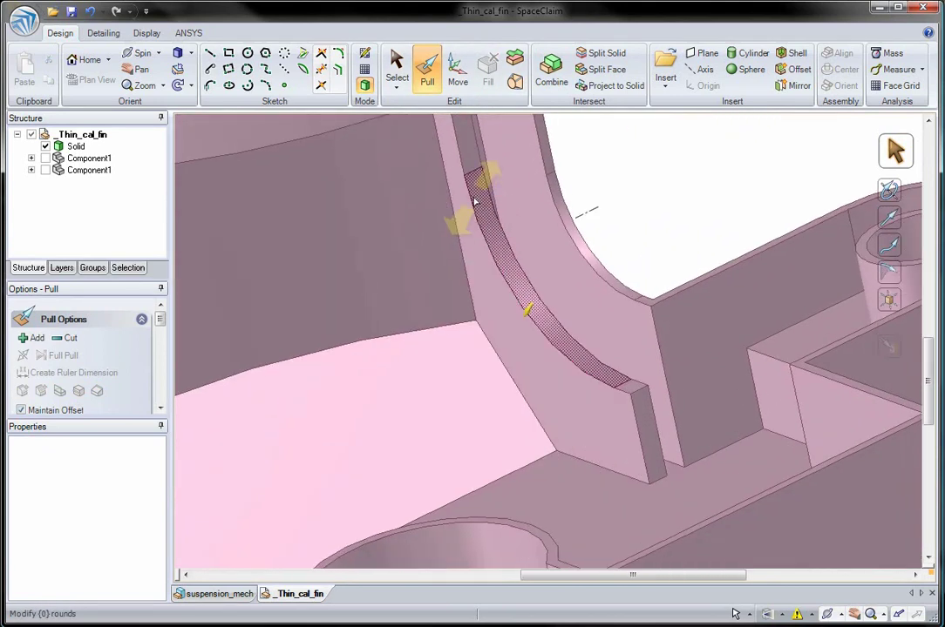
- Split the rib's inner side face where its straight section meets the curved lower end
left_click(600, 70)
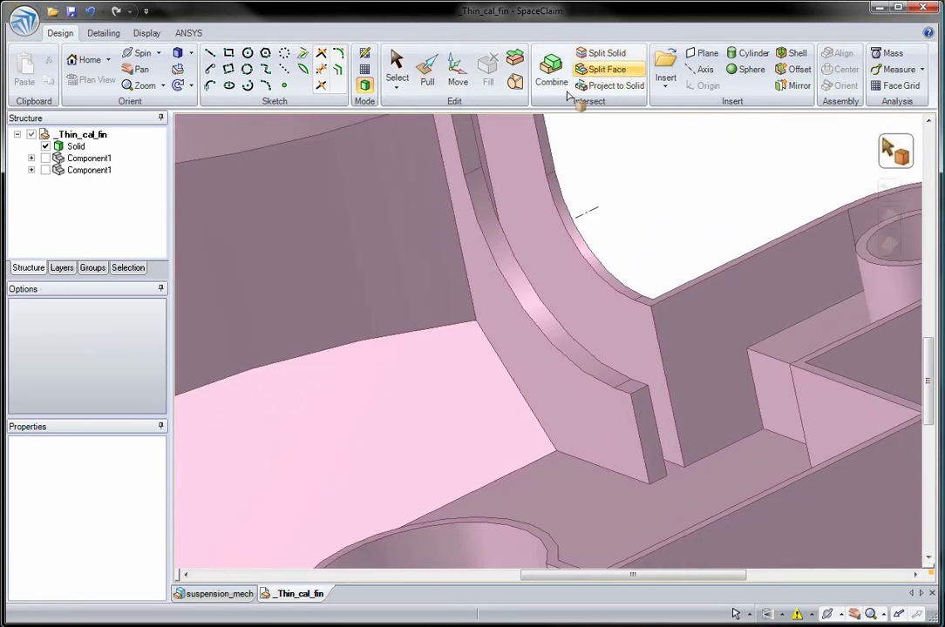
left_click(468, 157)
left_click(397, 65)
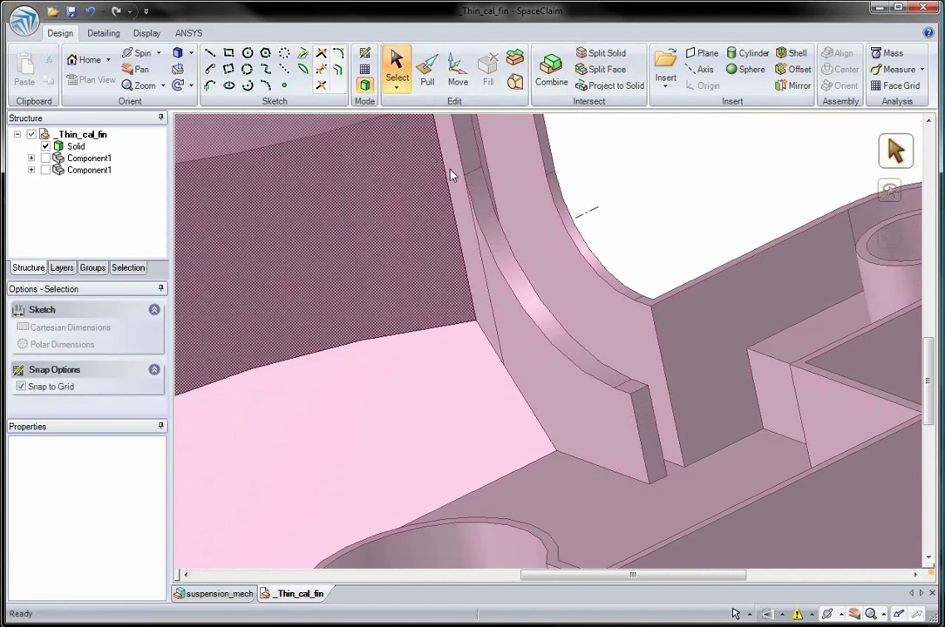
- Delete the faces of the rib's curved lower section, keeping only the straight rib
left_click_drag(637, 514, 675, 536)
left_click(617, 288, "ctrl")
key("Delete")
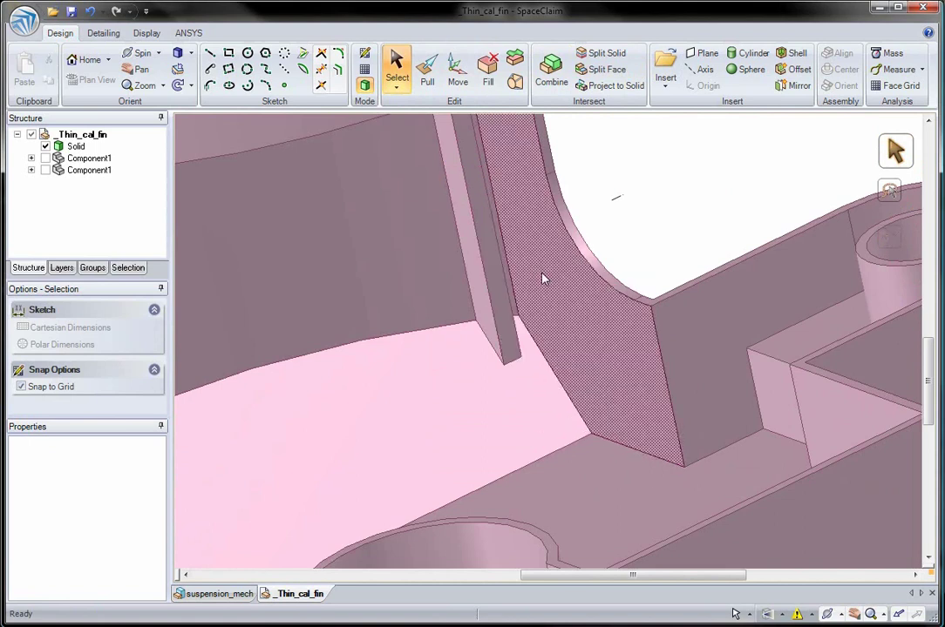
- Pattern the straight rib along the caliper's side wall with the Move tool, using 3 ribs at 12 mm spacing over 24 mm
left_click(473, 253, "ctrl")
left_click(454, 68)
middle_click_drag(489, 259, 554, 315)
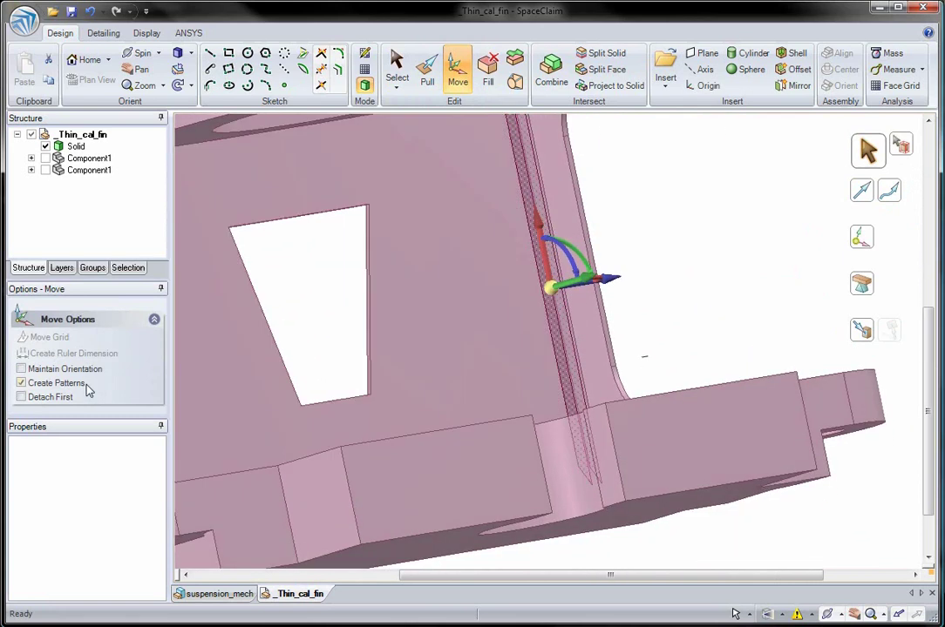
left_click_drag(490, 298, 375, 320)
key("Tab")
type("3")
key("Return")
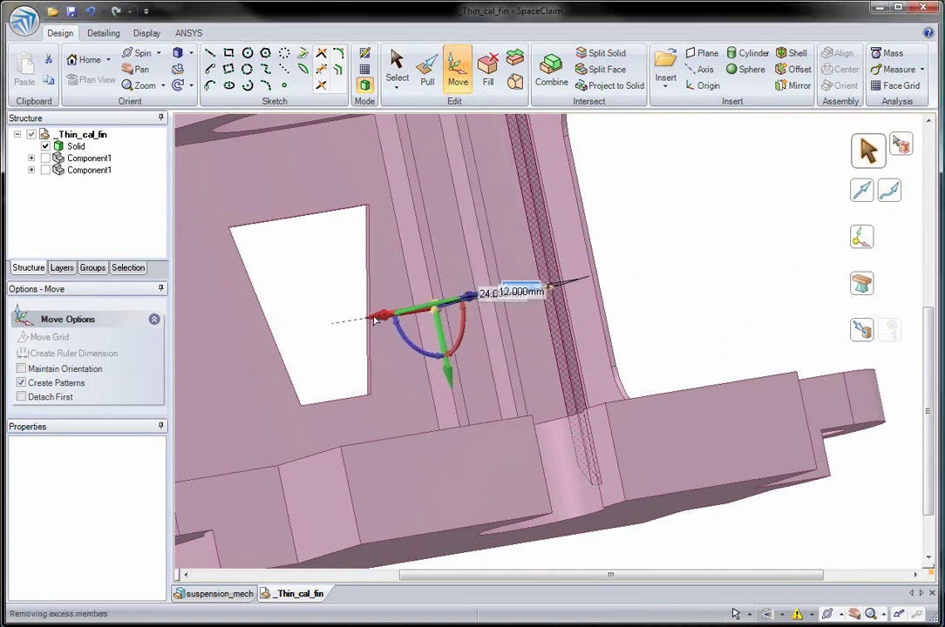
- Select all members of the rib pattern and copy the group past the trapezoidal window toward the wall's opposite end
left_click(127, 267)
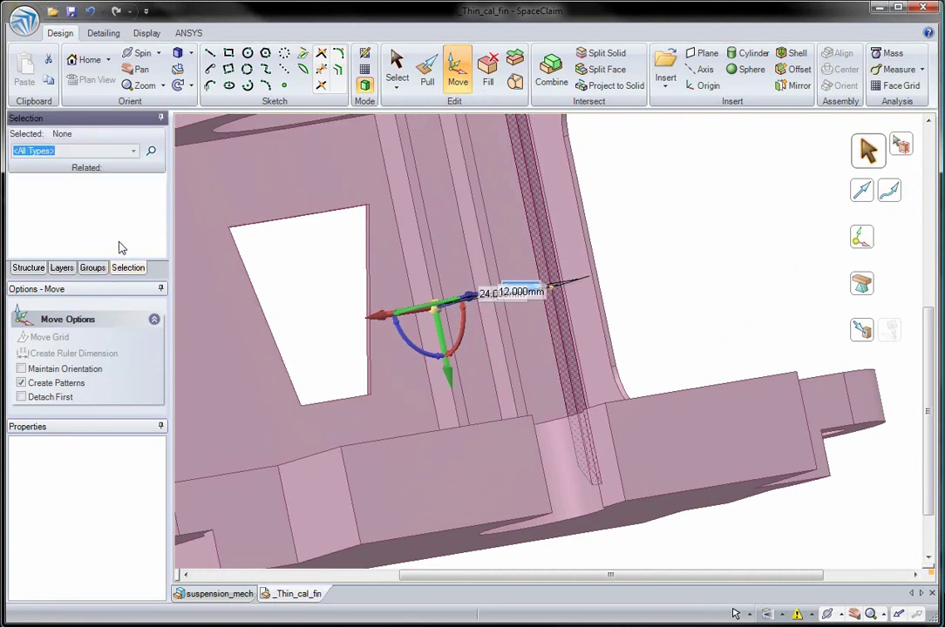
left_click(151, 154)
left_click(61, 194)
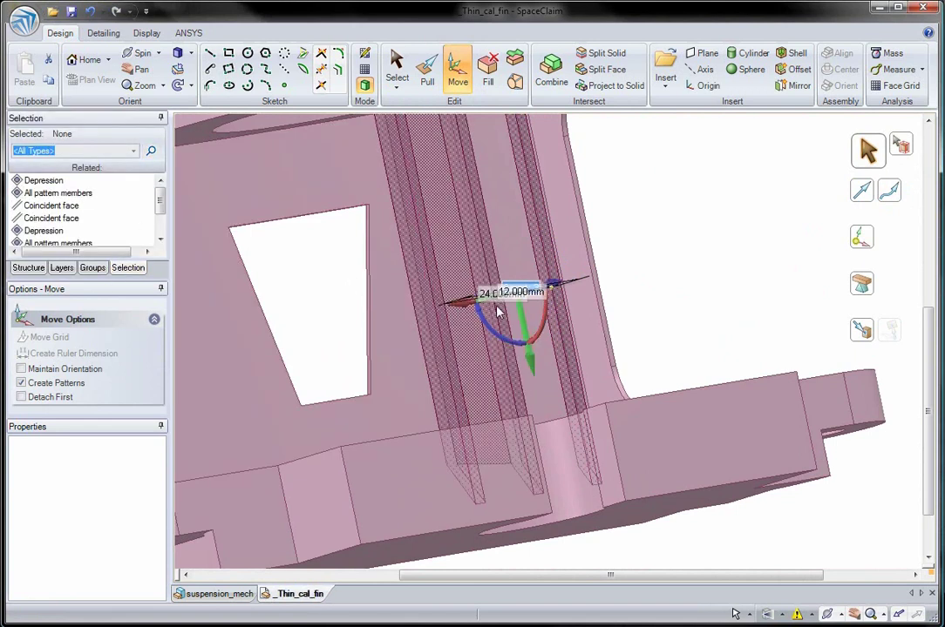
middle_click_drag(584, 300, 459, 302)
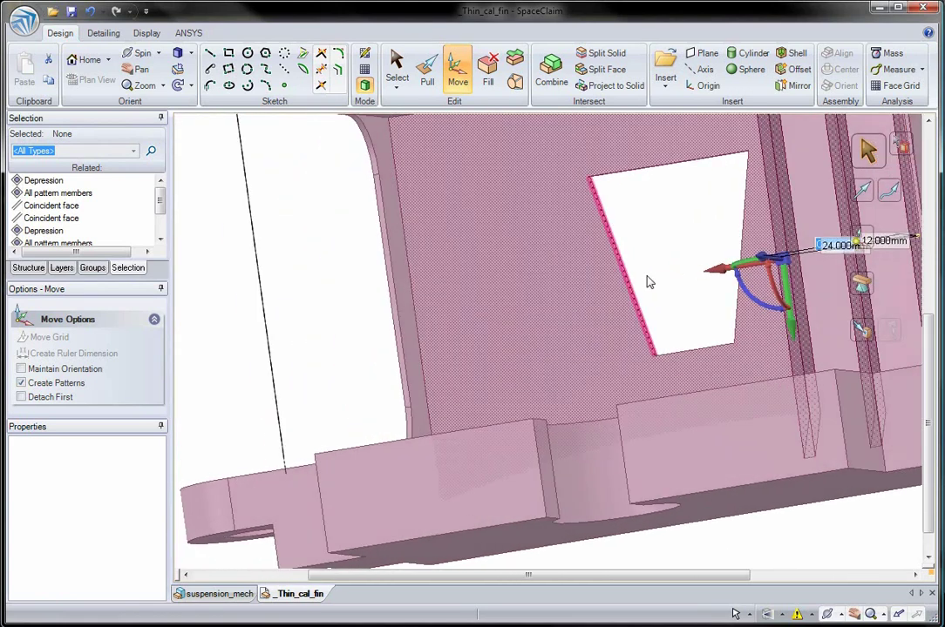
left_click(751, 234)
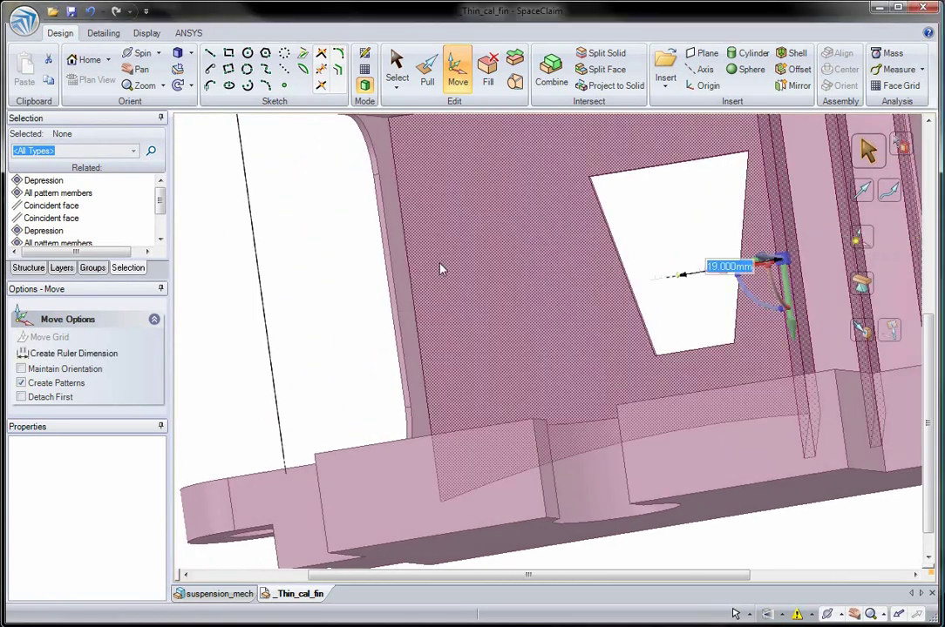
left_click(405, 261)
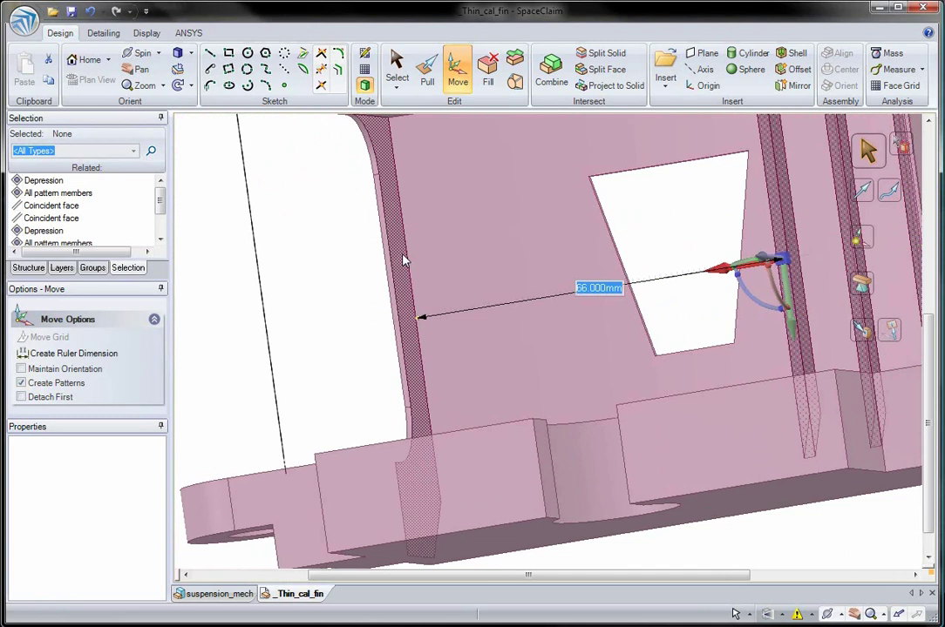
type("5")
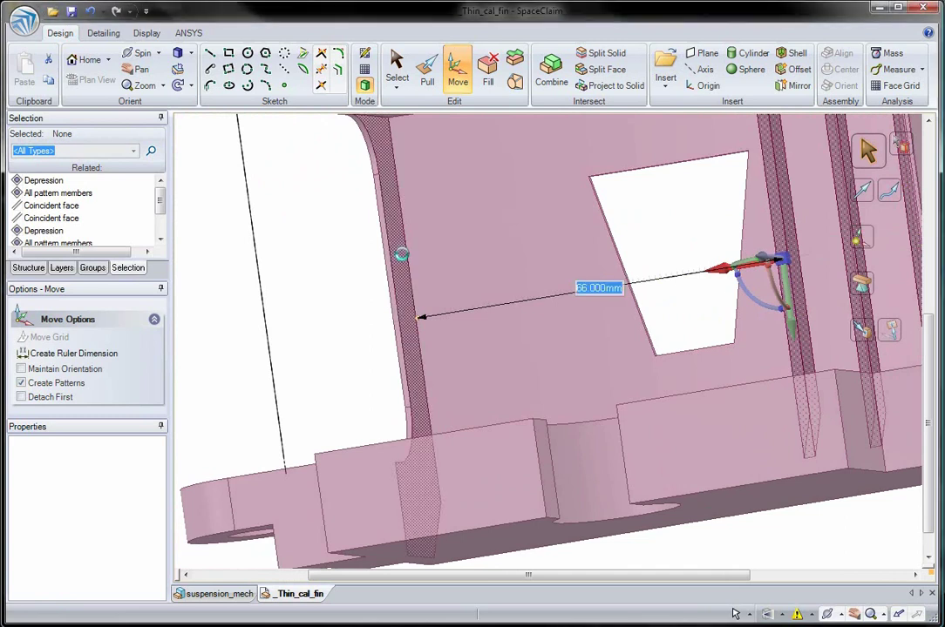
left_click(683, 259)
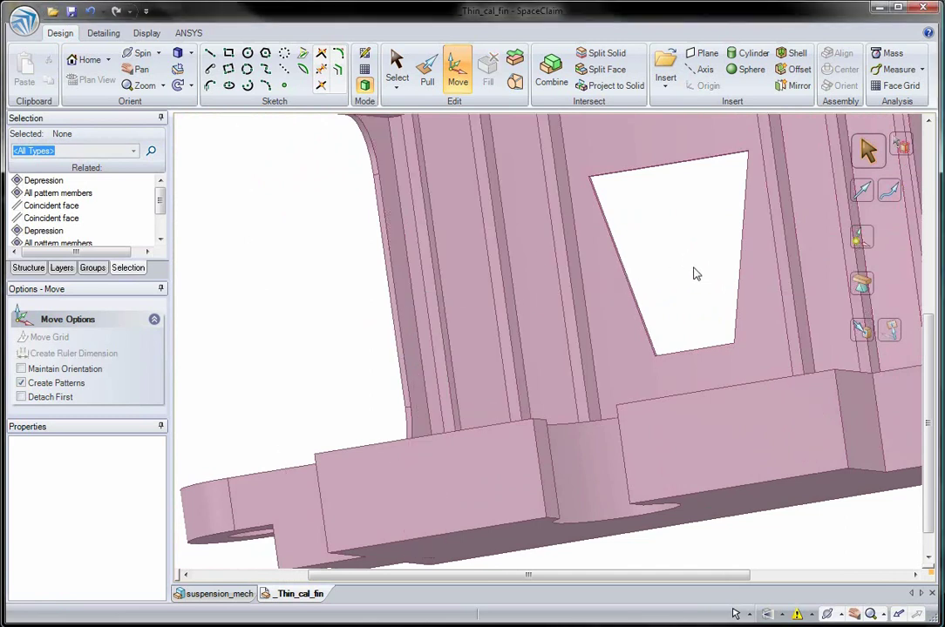
- Try rotating one rib of the copied group with the Move tool
scroll(693, 268, "down", 2)
mouse_move(679, 222)
middle_mouse_down()
mouse_move(557, 198)
mouse_move(552, 212)
mouse_move(388, 205)
middle_mouse_up()
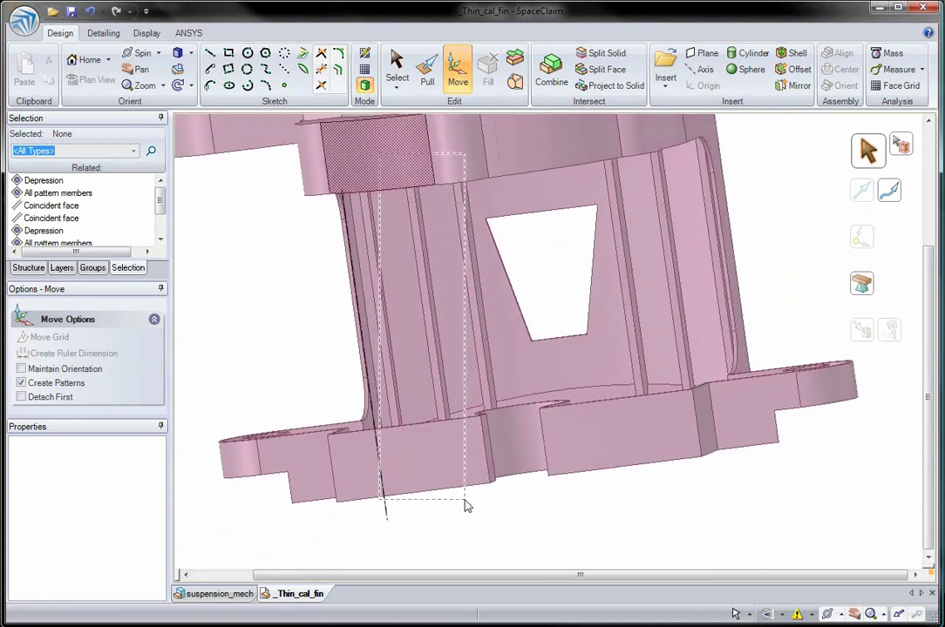
left_click_drag(467, 505, 465, 502)
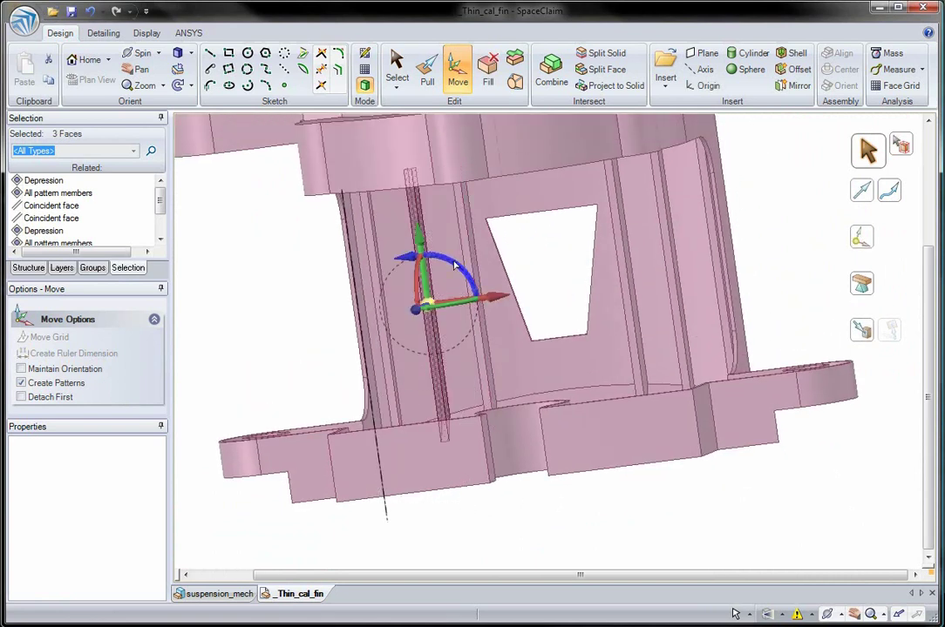
left_click_drag(460, 268, 449, 262)
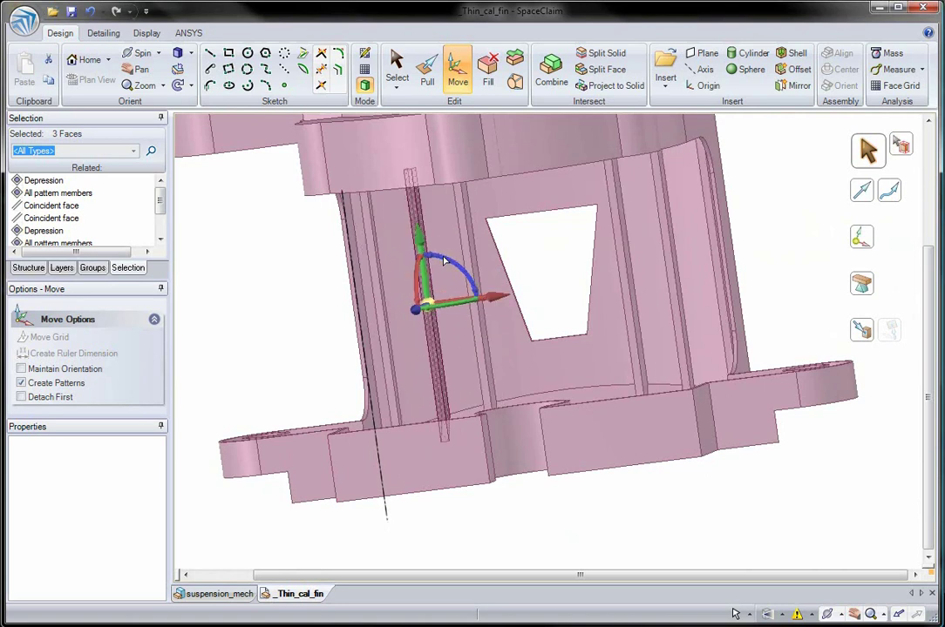
left_click(347, 272)
left_click(298, 278)
middle_click_drag(298, 278, 335, 294)
- Cut a section view through the ribs at the lower face of the round housing's flange
left_click(395, 82)
middle_click_drag(310, 338, 253, 436)
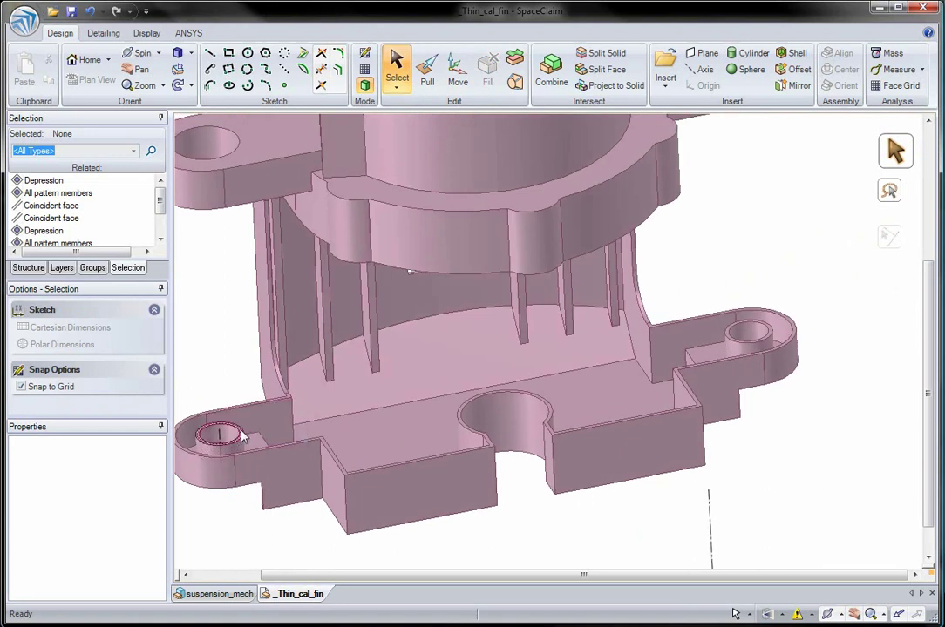
left_click(320, 228)
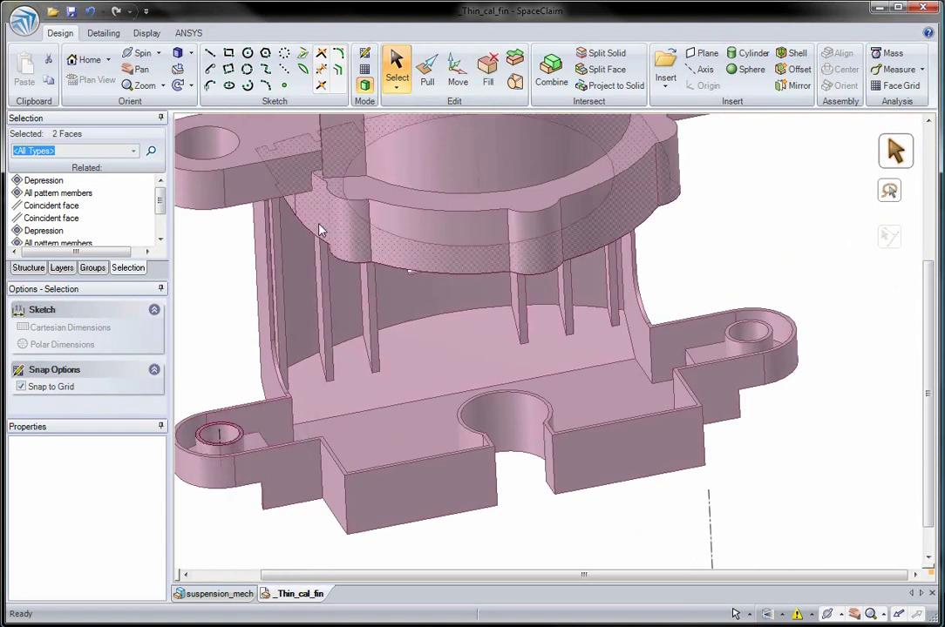
key("x")
middle_click_drag(317, 234, 329, 419, "ctrl")
middle_click_drag(330, 418, 443, 382, "shift")
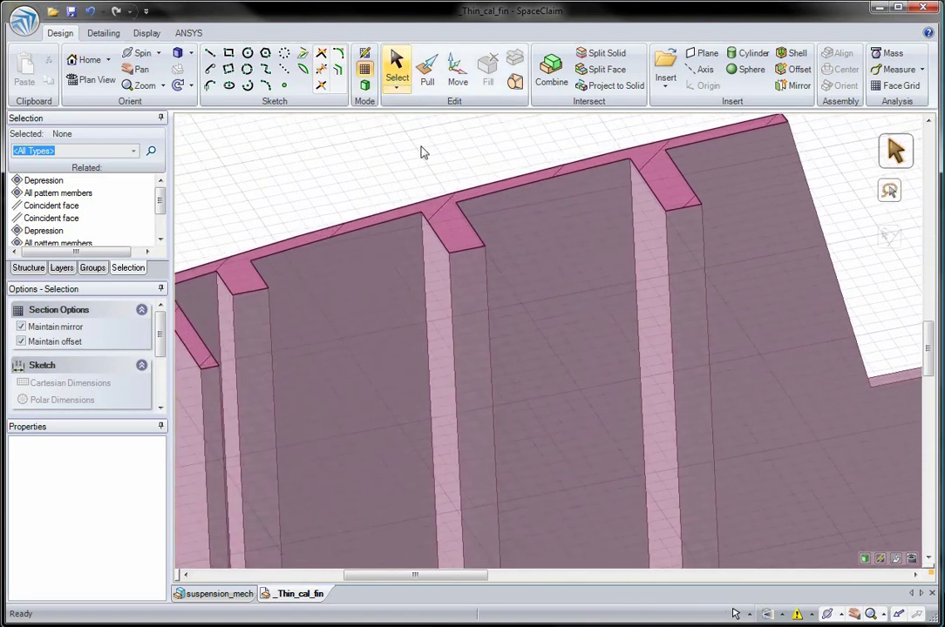
- Try changing the rib height by moving a rib's end edge in the section view
left_click(462, 253)
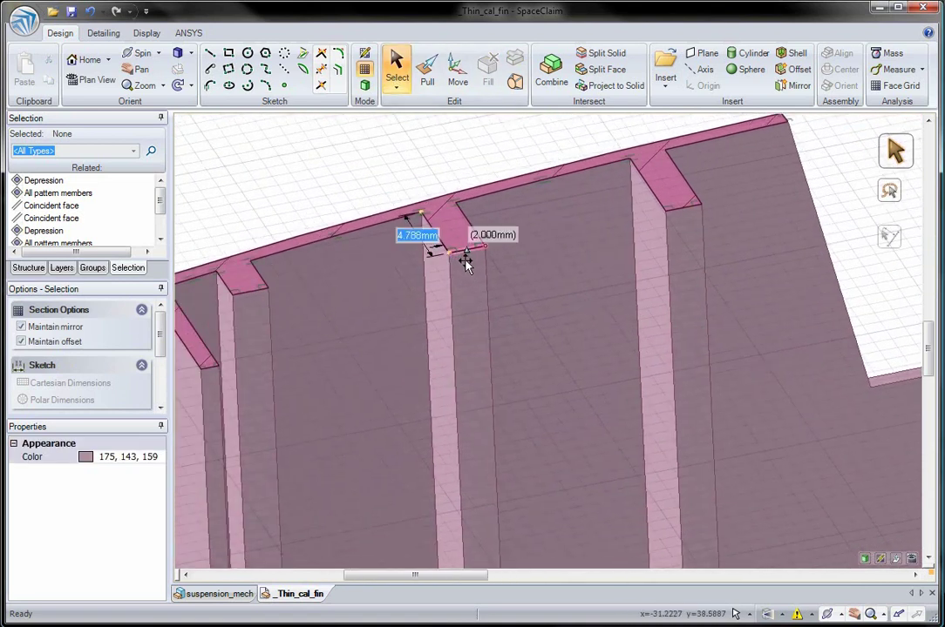
mouse_move(466, 266)
left_mouse_down()
mouse_move(481, 286)
mouse_move(463, 260)
left_mouse_up()
left_click(422, 169)
- Try tapering a rib in section by pivoting the edge where it meets the wall
left_click(427, 77)
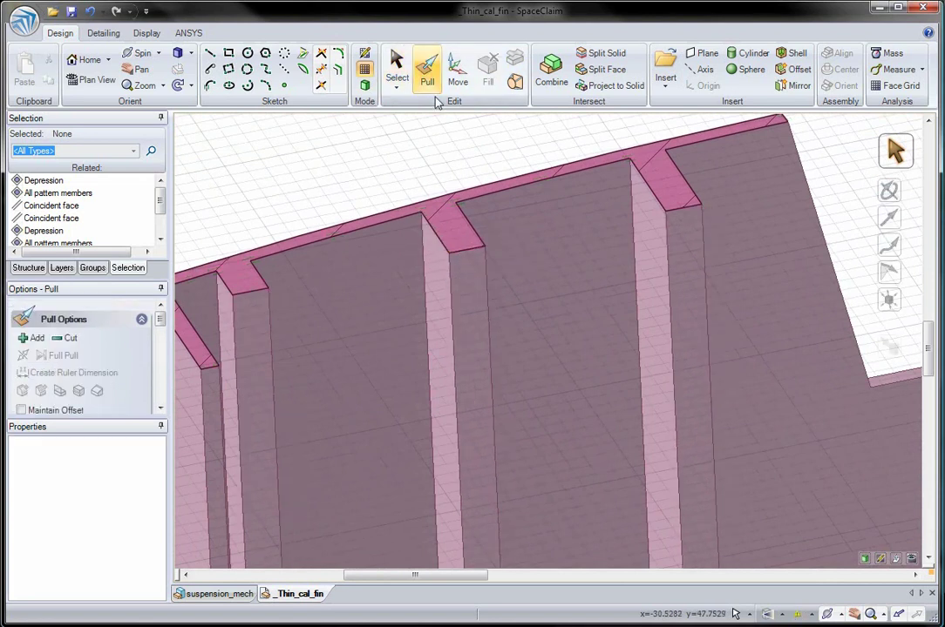
left_click(456, 207)
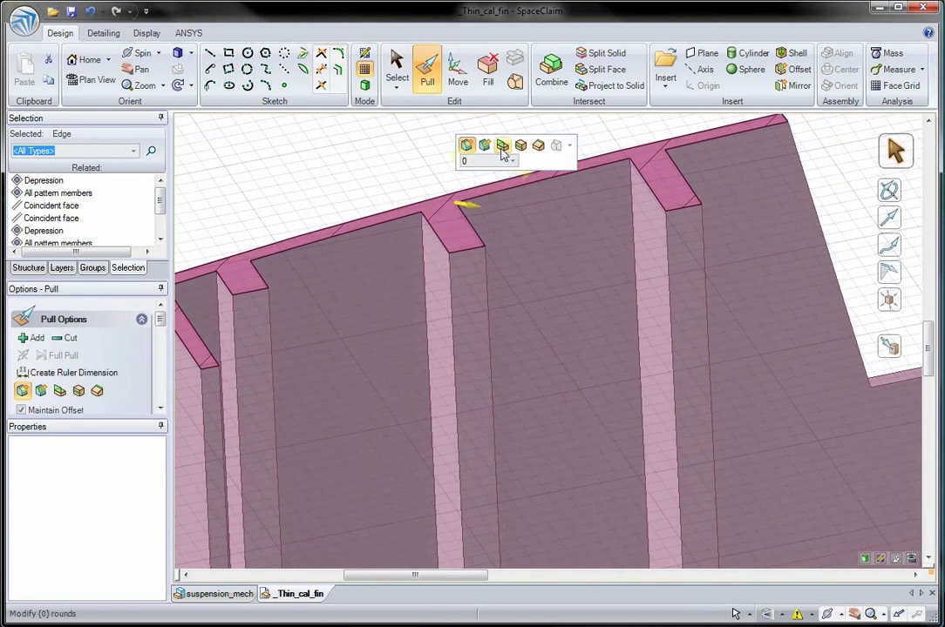
left_click(537, 145)
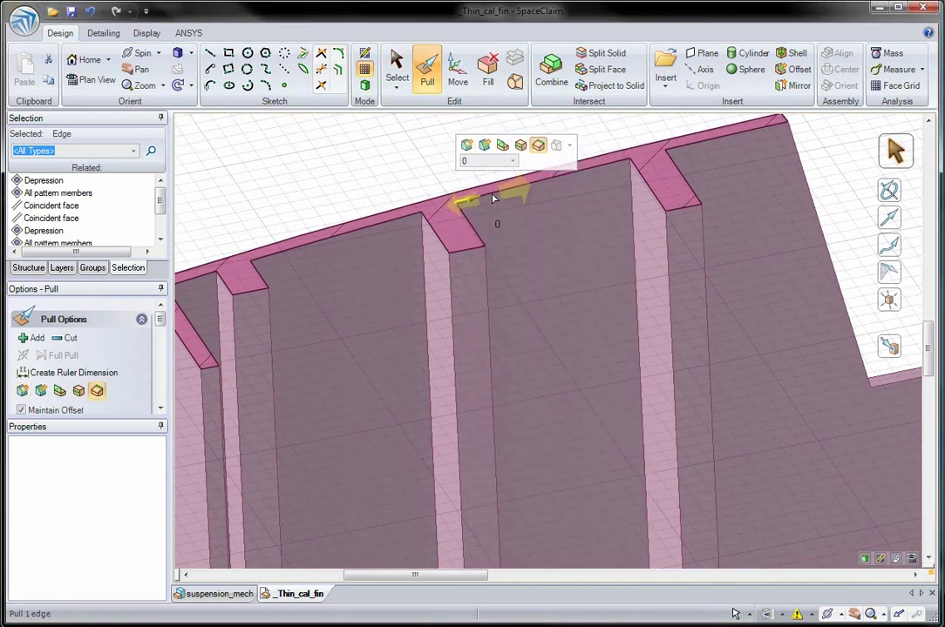
left_click_drag(508, 195, 511, 194)
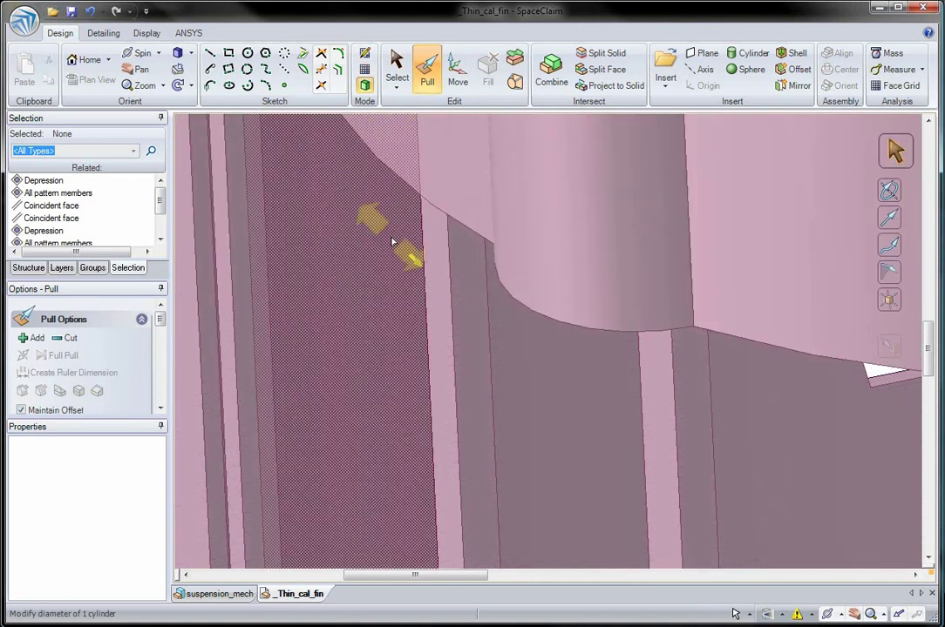
- Add a ruler dimension from the outermost rib's narrow front face to the caliper's side wall
scroll(390, 247, "down", 5)
scroll(393, 205, "up", 3)
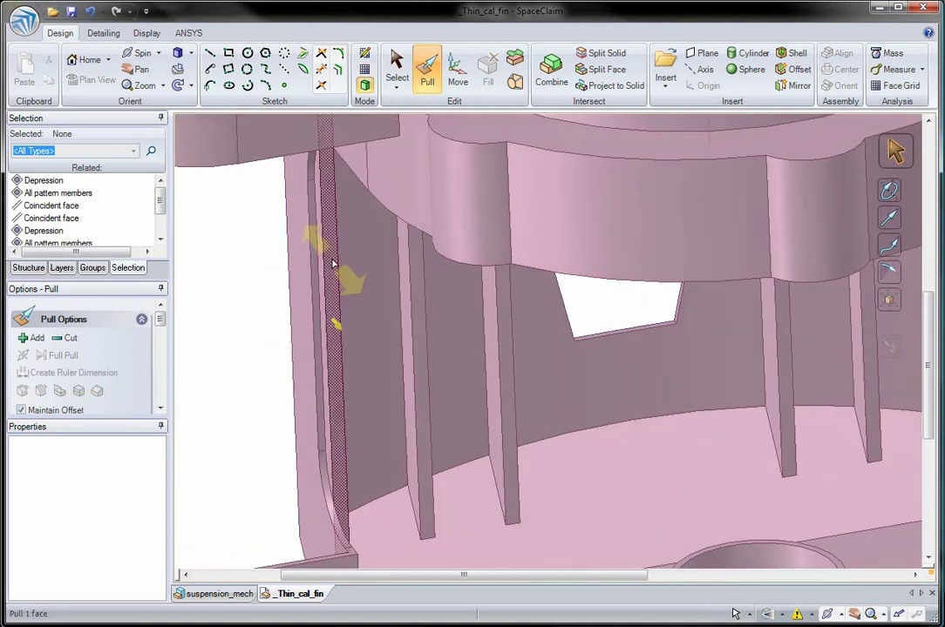
left_click(331, 262)
left_click_drag(331, 235, 317, 251)
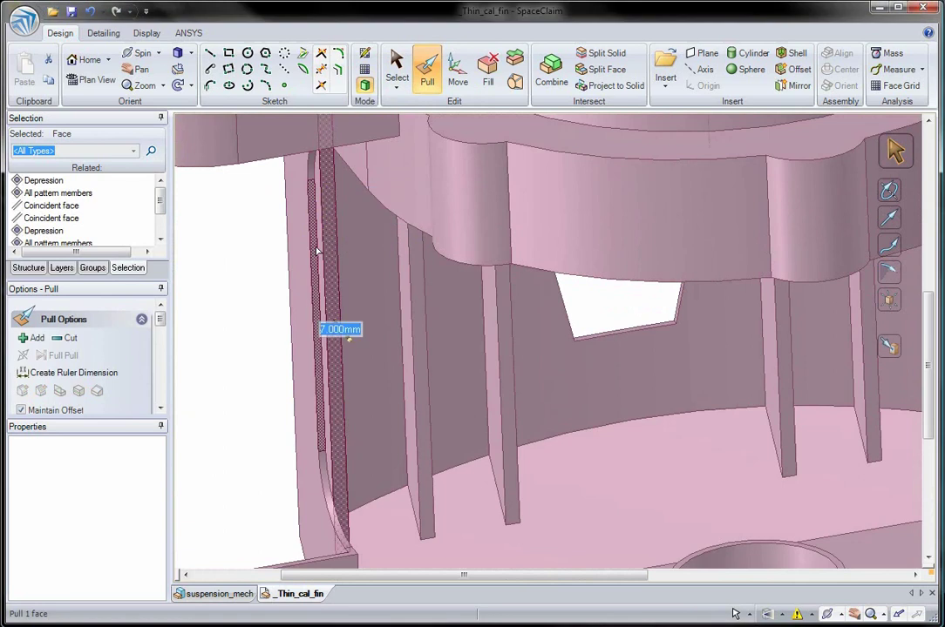
- Create a group from the rib's ruler dimension and name it "rib height"
left_click(94, 268)
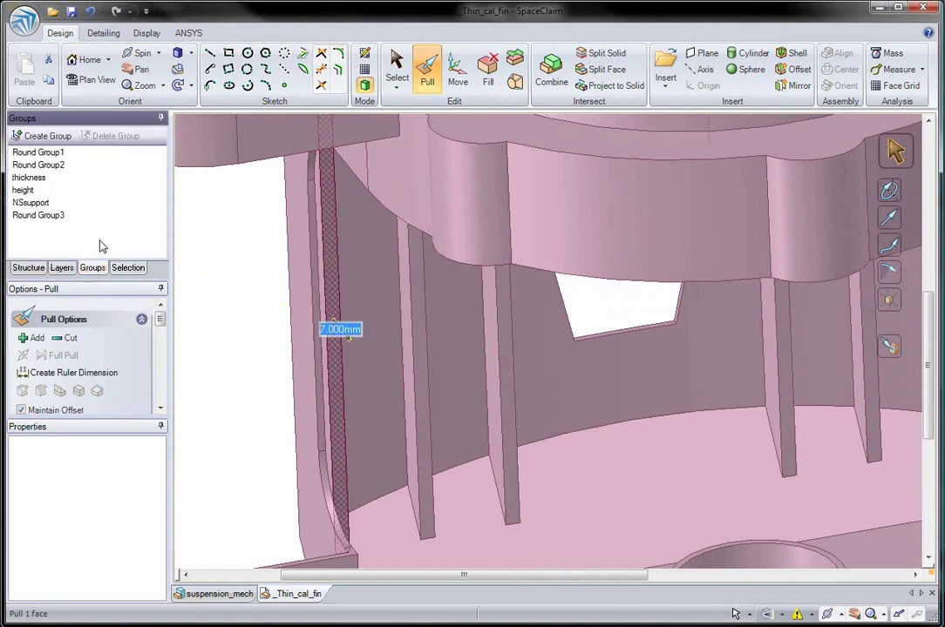
left_click(57, 136)
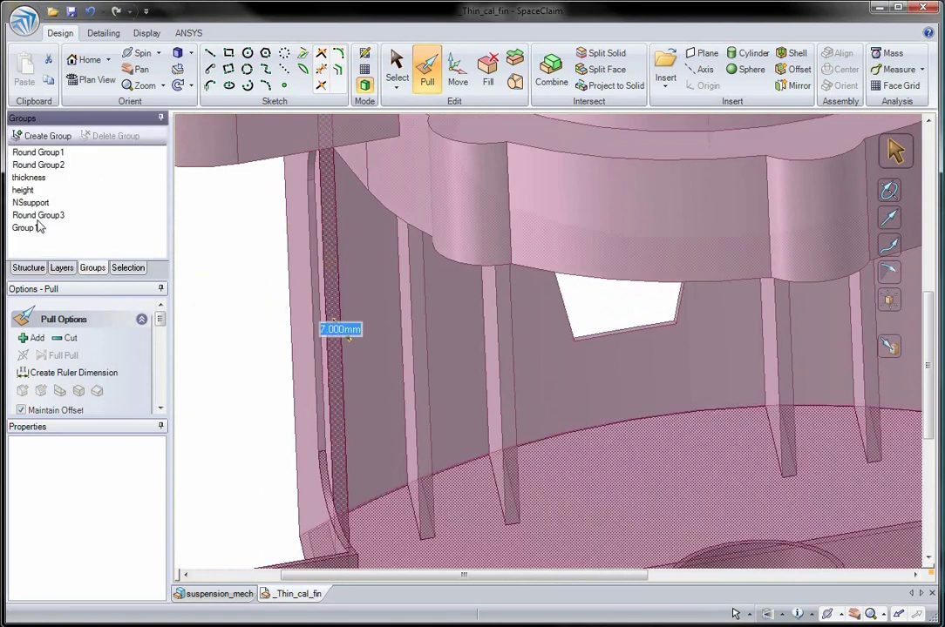
double_click(30, 228)
type("rib height")
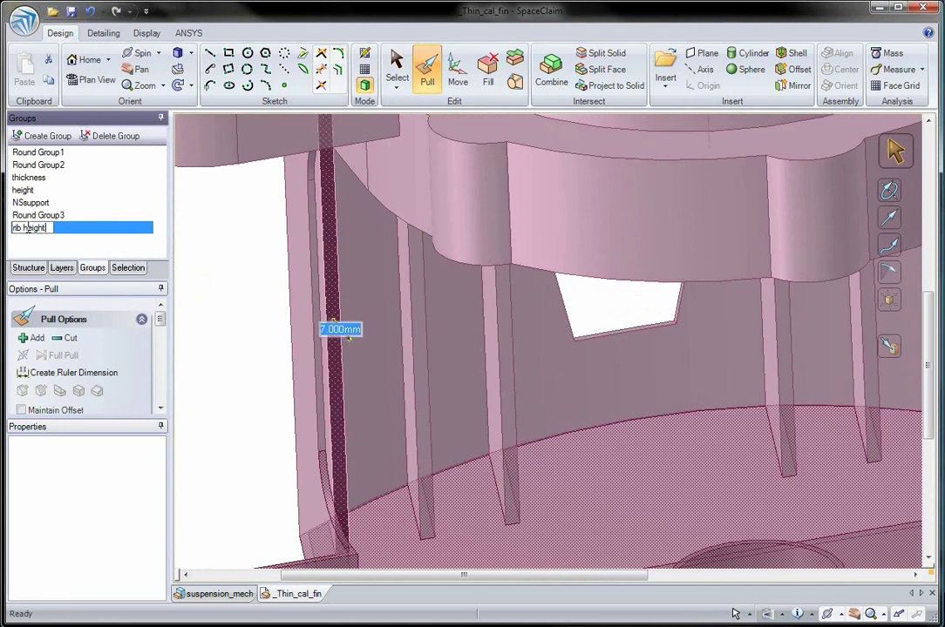
left_click(191, 253)
- Turn on the visibility of both Component1 brake pad components
scroll(260, 366, "down", 5)
middle_click_drag(261, 251, 346, 275, "shift")
left_click(28, 267)
left_click(46, 170)
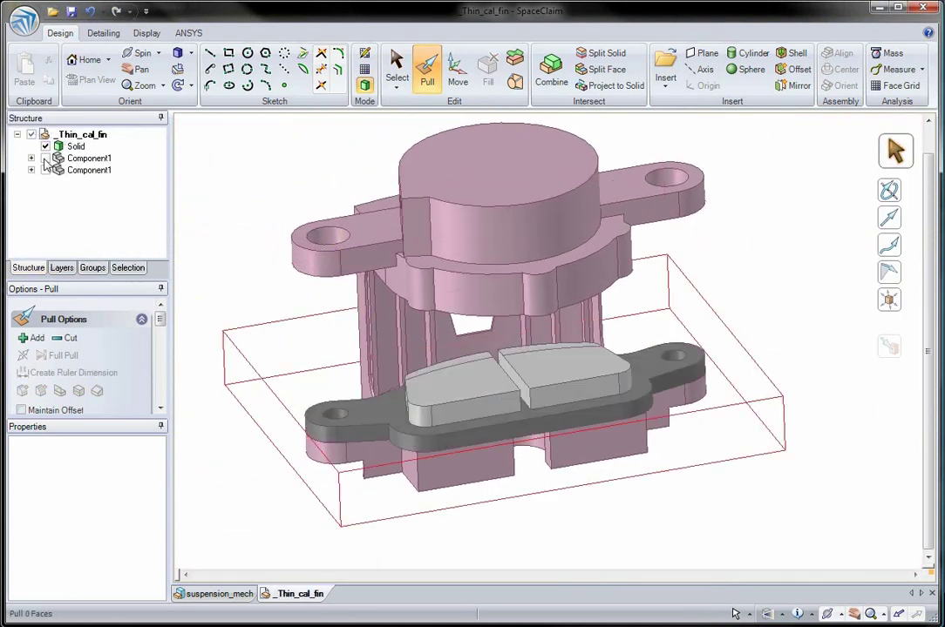
left_click(46, 169)
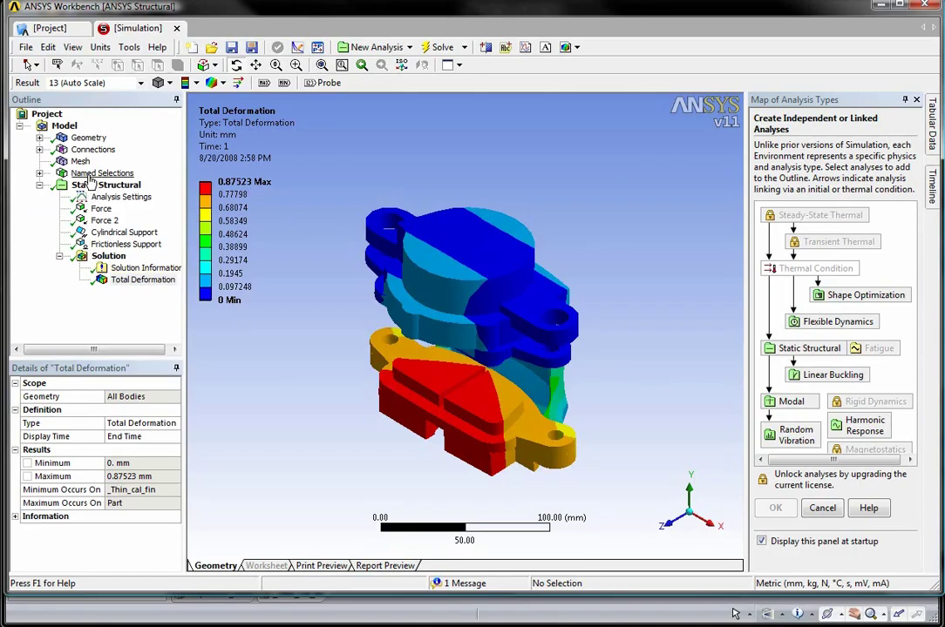
- Switch to ANSYS Workbench and update the simulation geometry using the geometry parameter values
left_click(83, 130)
left_click(95, 83)
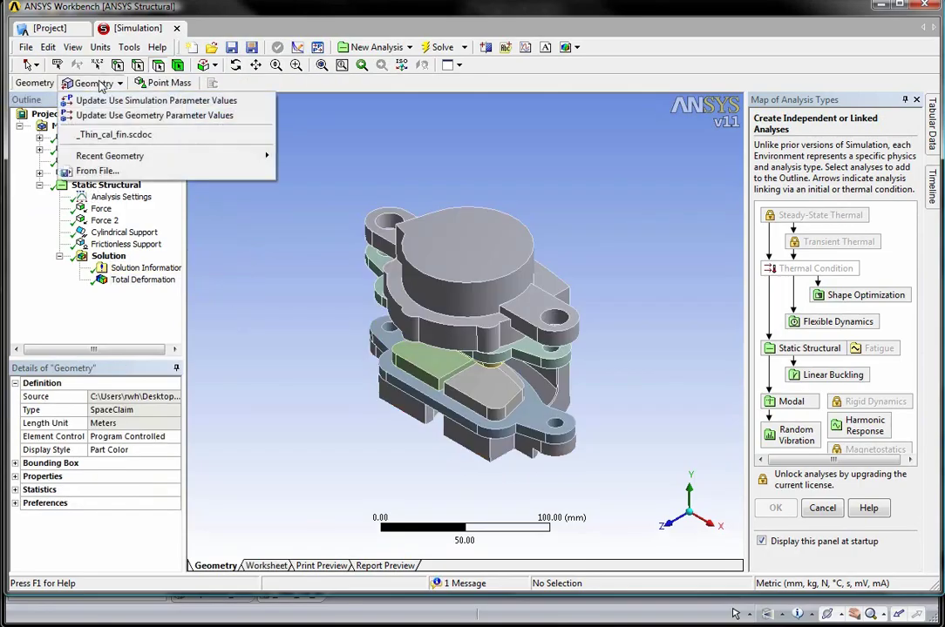
left_click(111, 115)
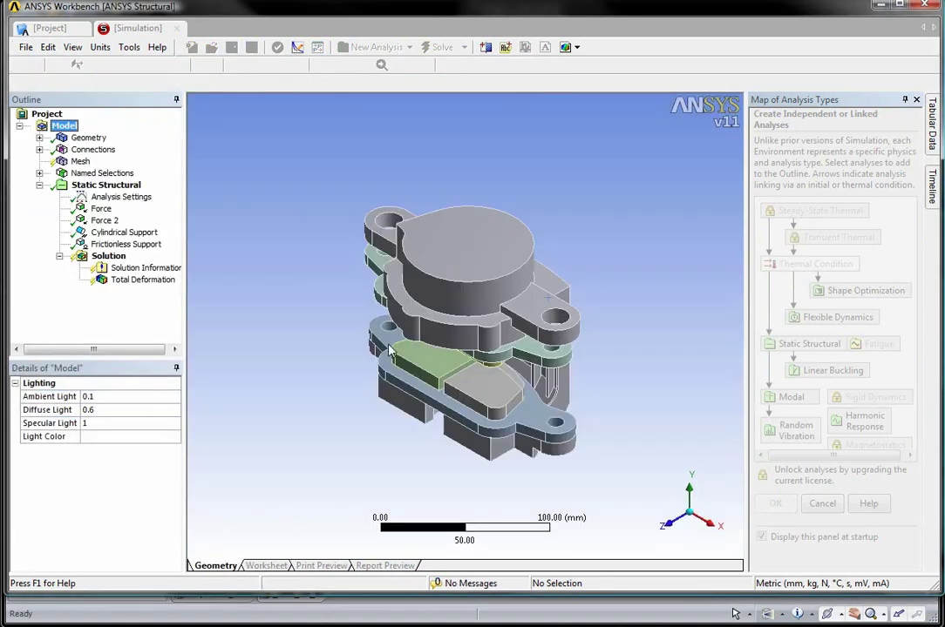
- Solve the static structural analysis again for Total Deformation and inspect the ribbed caliper
middle_click_drag(390, 347, 412, 279)
scroll(412, 279, "up", 1)
right_click(135, 280)
left_click(153, 303)
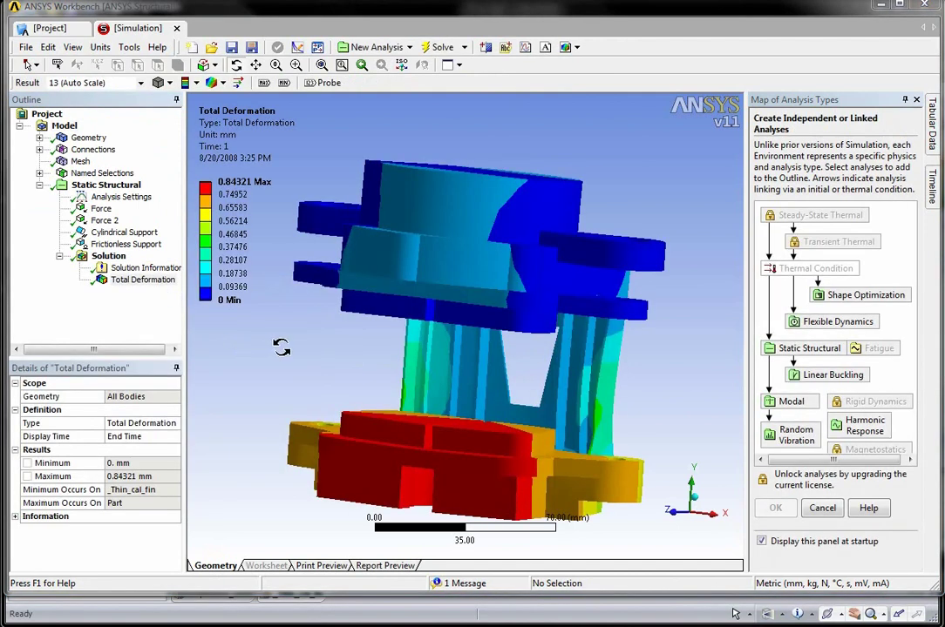
left_click_drag(282, 346, 272, 341)
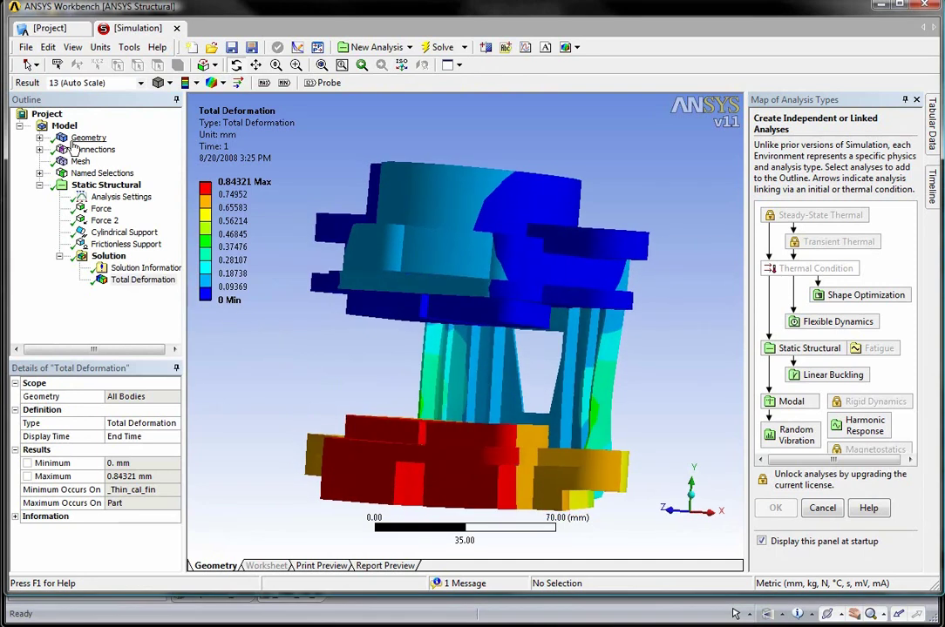
- Set the _Thin_cal_fin rib height parameter to 4 and update the geometry using the simulation parameter values
left_click(39, 138)
left_click(96, 173)
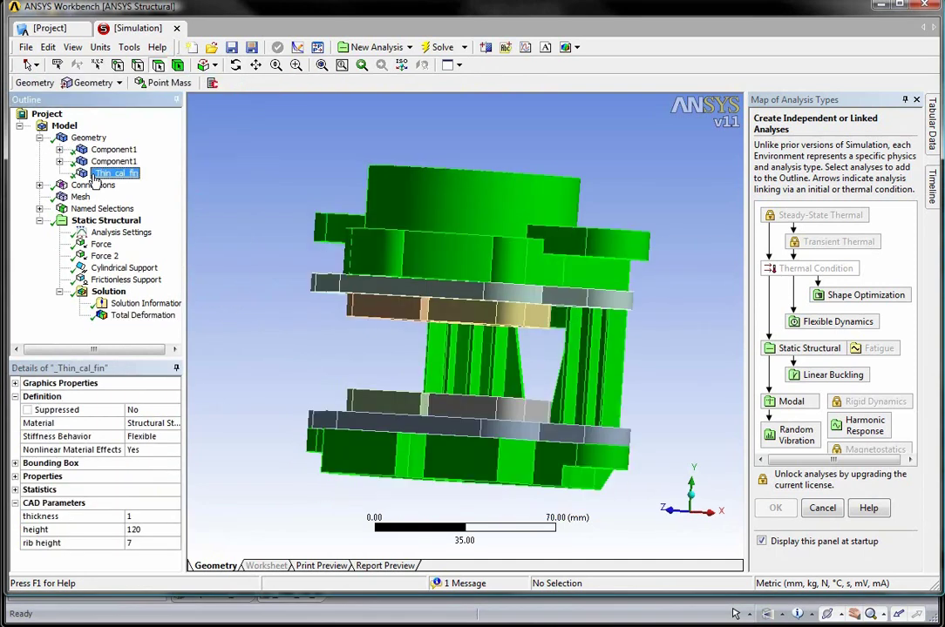
left_click(141, 542)
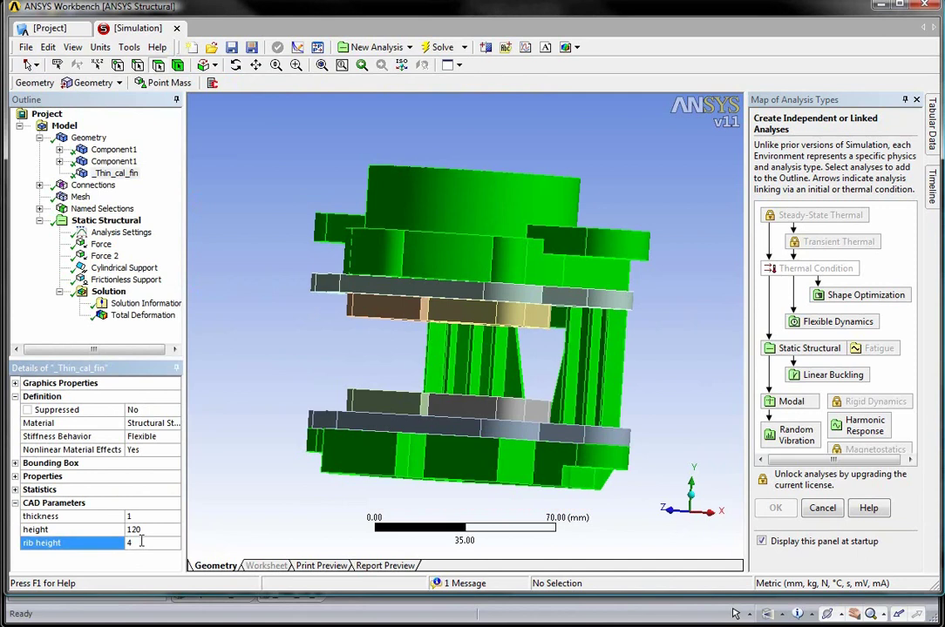
left_click(148, 523)
left_click(119, 83)
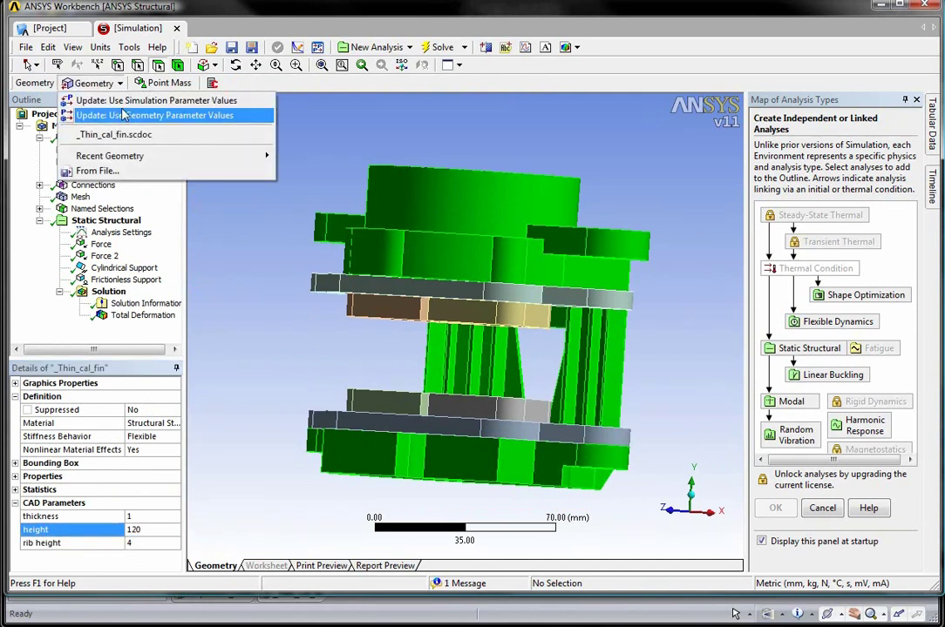
left_click(126, 97)
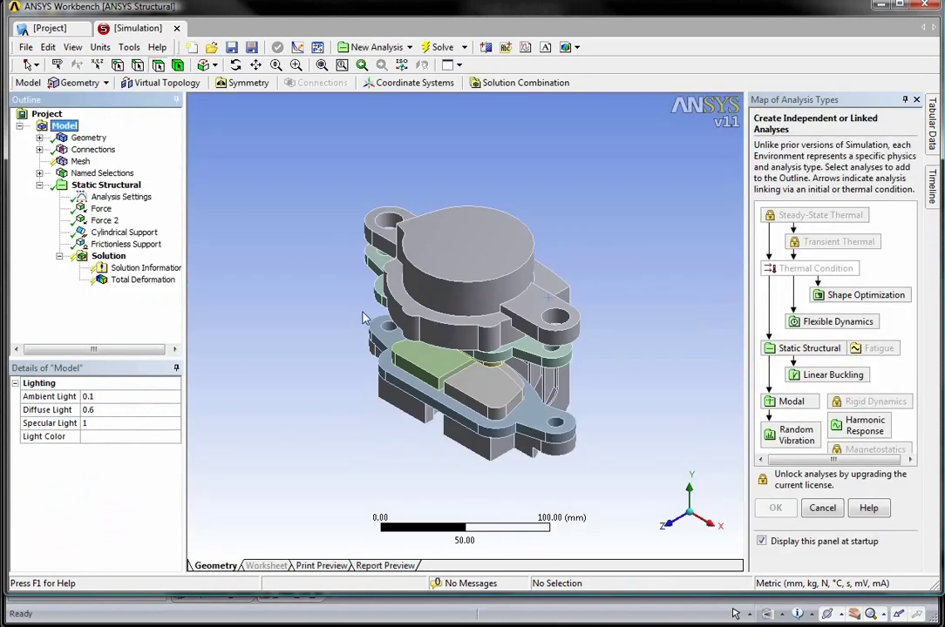
- Solve the analysis for the caliper with the new rib height and display its Total Deformation result
right_click(122, 258)
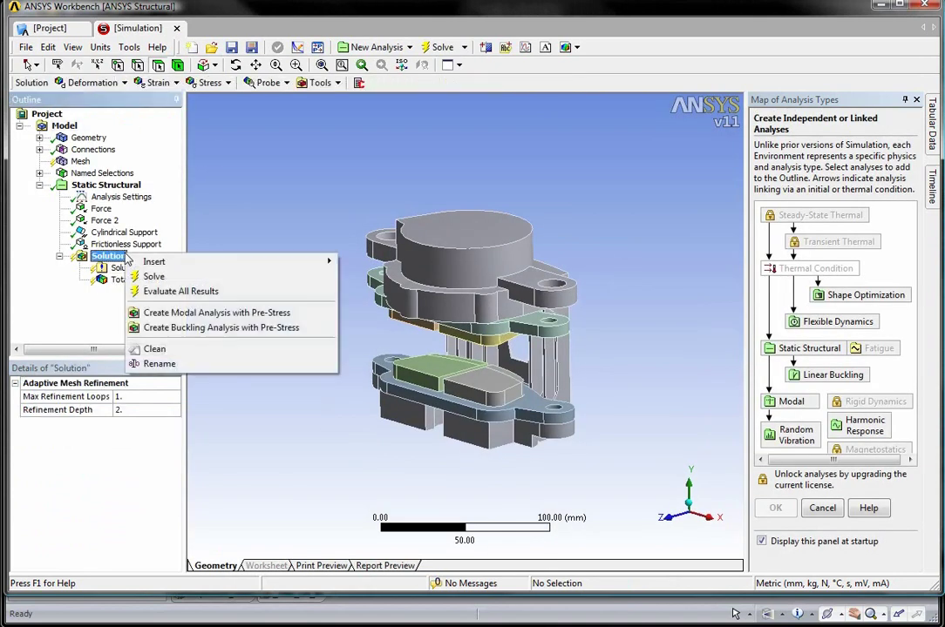
left_click(141, 275)
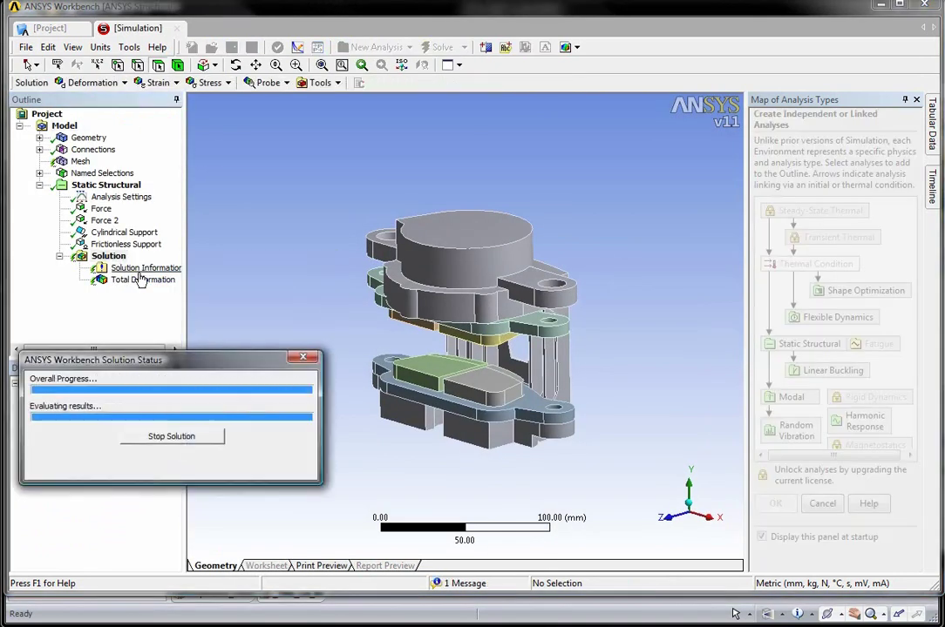
left_click(141, 279)
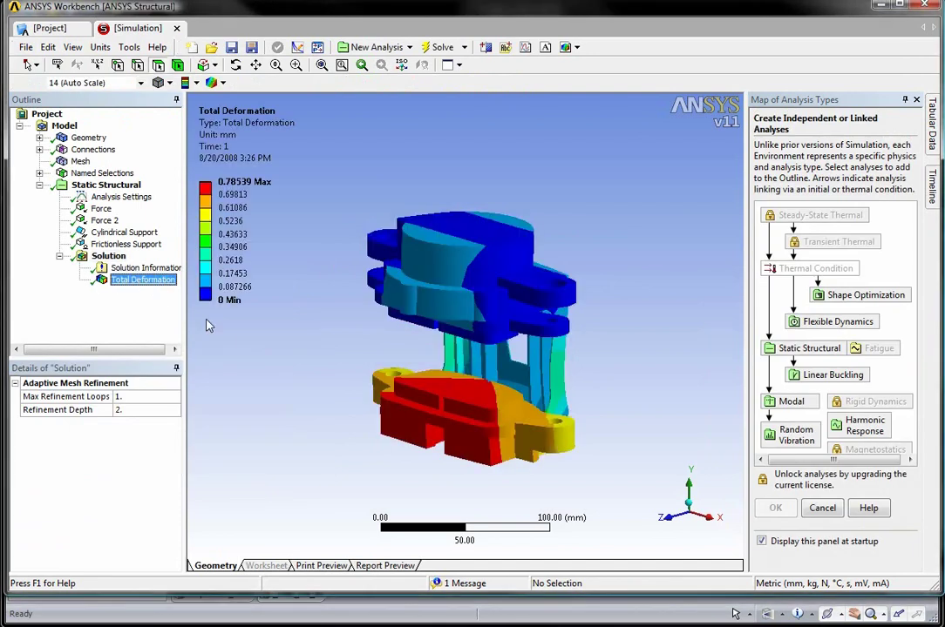
middle_click_drag(267, 388, 185, 324)
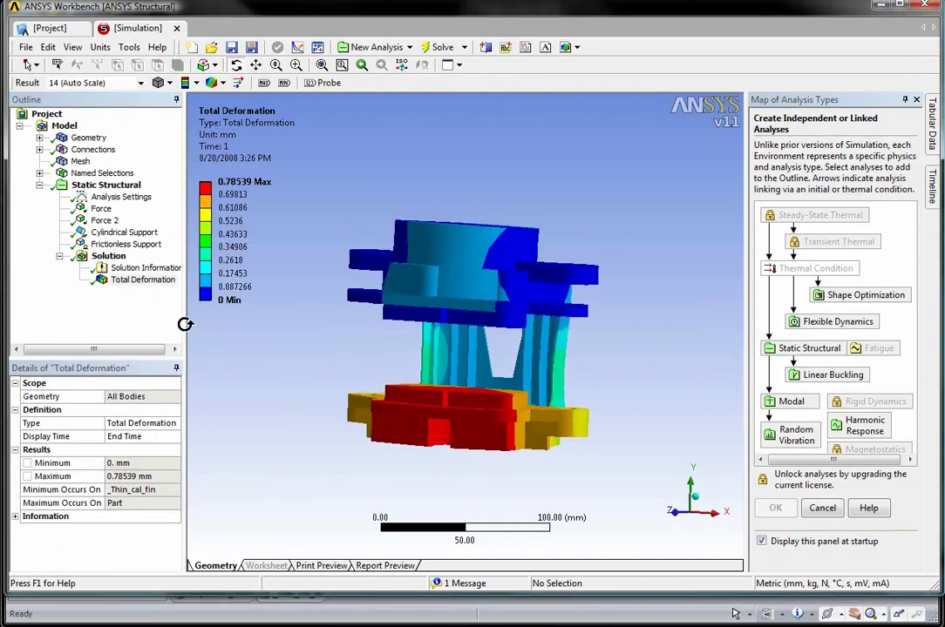
- Set the _Thin_cal_fin thickness parameter to 3 and update the geometry using the simulation parameter values
left_click(39, 137)
left_click(115, 172)
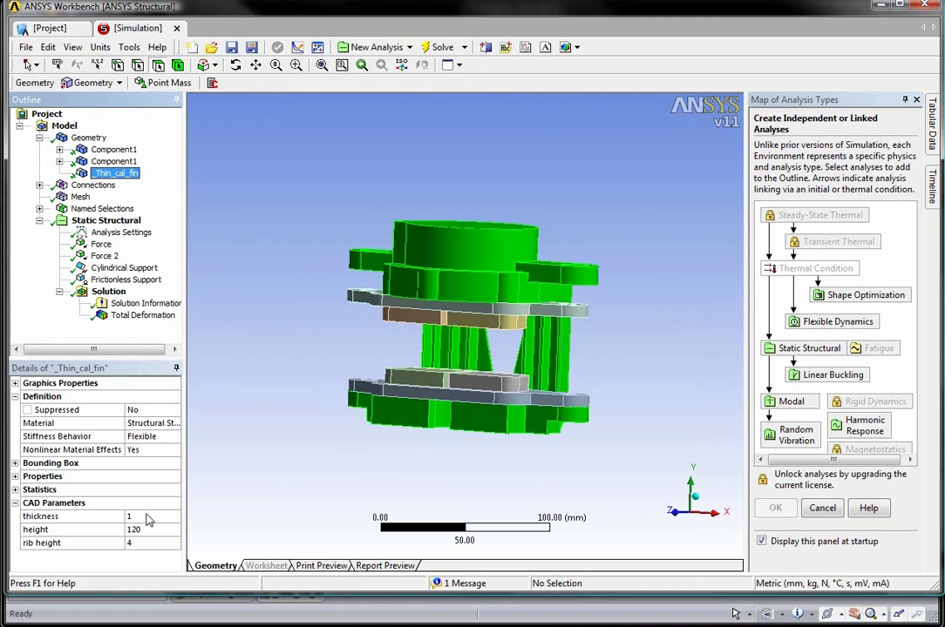
left_click(146, 516)
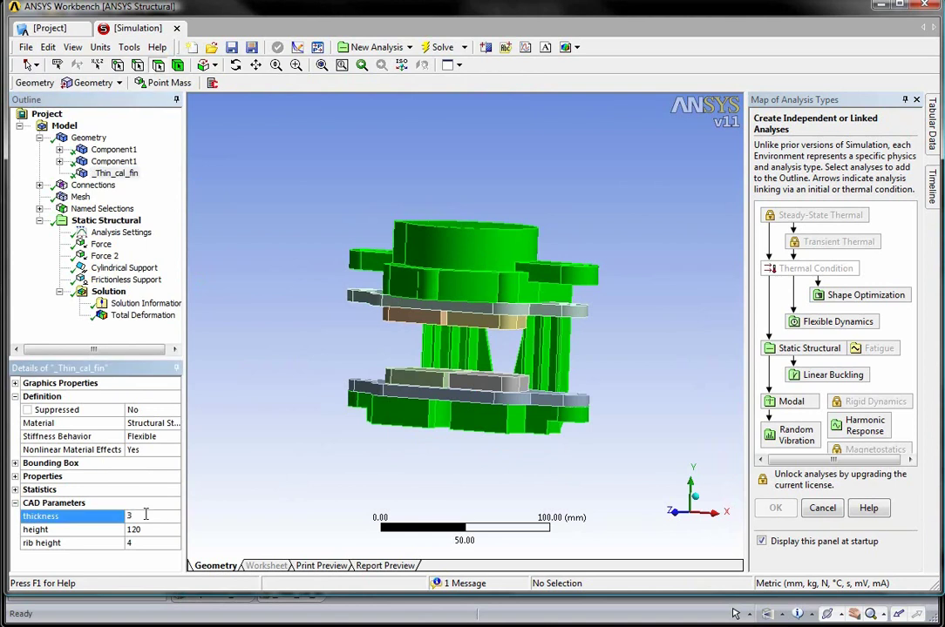
left_click(120, 84)
left_click(131, 97)
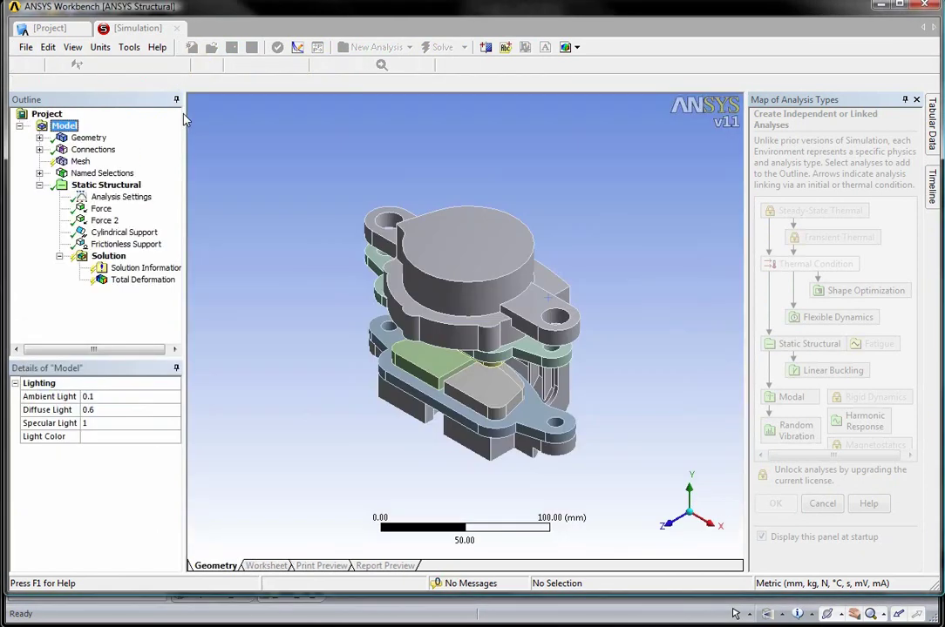
- Solve the static structural analysis for the thicker caliper and inspect its Total Deformation result
middle_click_drag(464, 363, 492, 218)
middle_click_drag(493, 348, 494, 324)
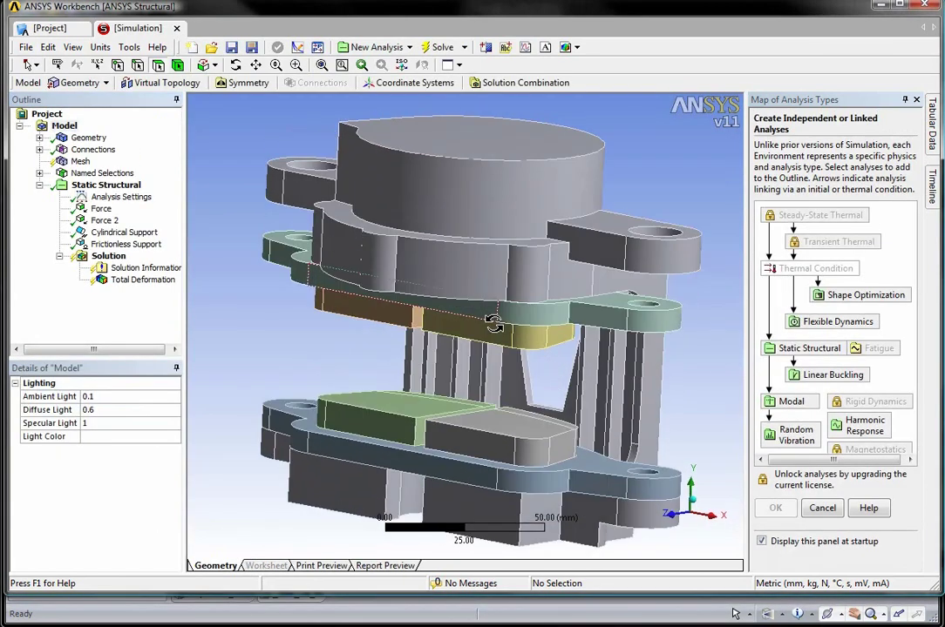
right_click(107, 256)
left_click(126, 280)
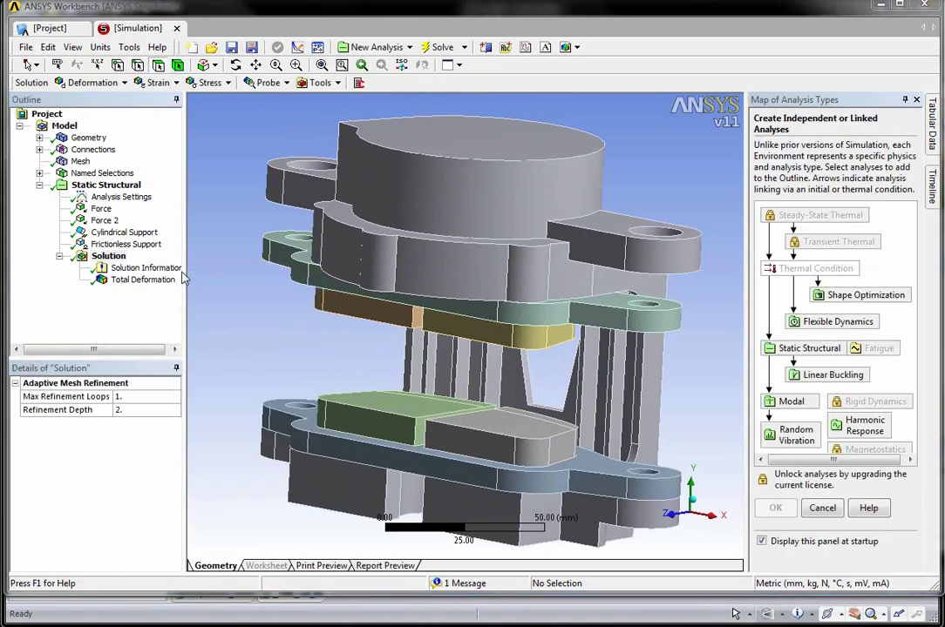
left_click(173, 281)
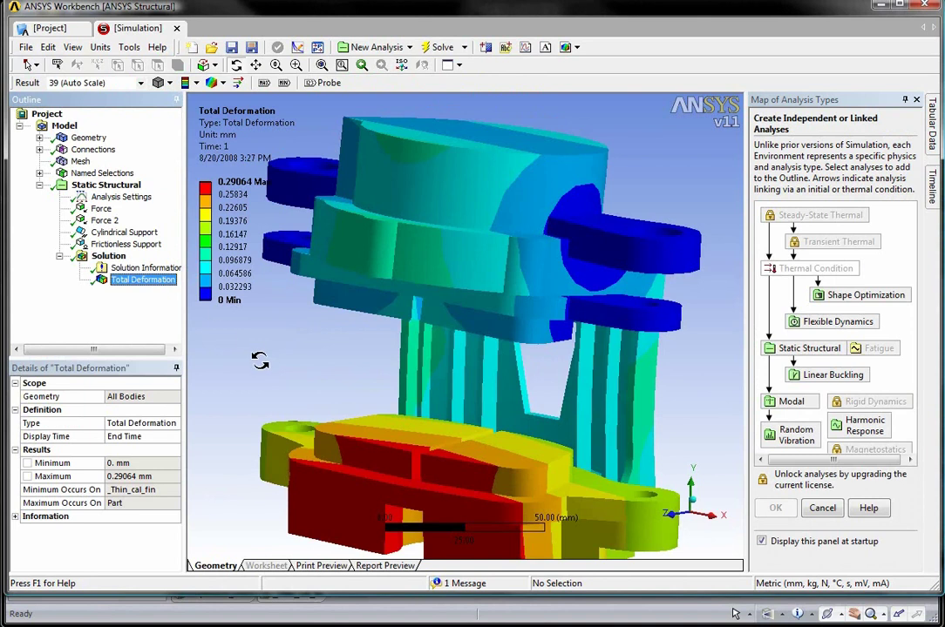
middle_click_drag(257, 358, 459, 234)
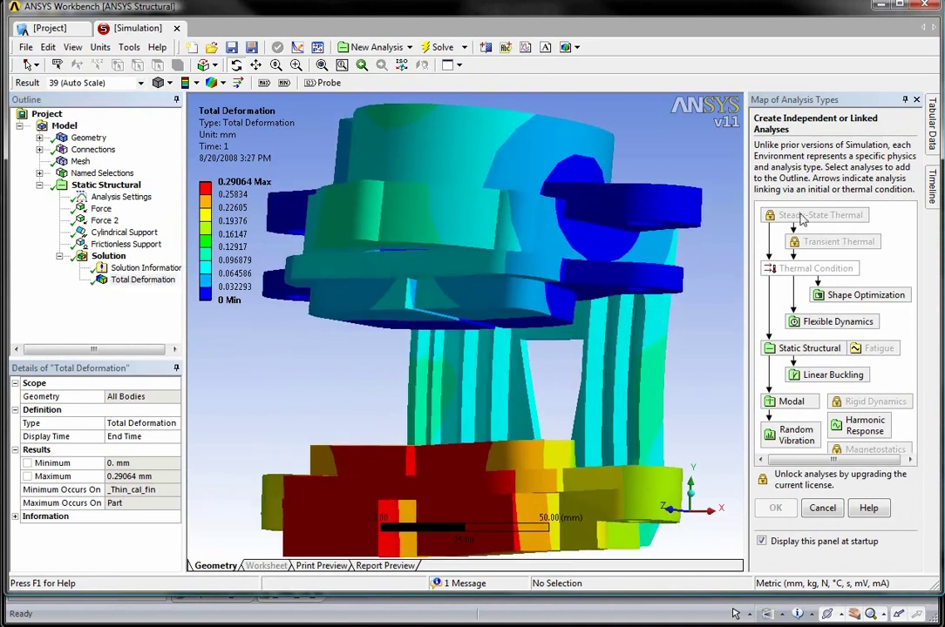
- Play the Total Deformation animation with 30 frames over 4 seconds, view the caliper from the side, and pause it
left_click(929, 200)
left_click(543, 440)
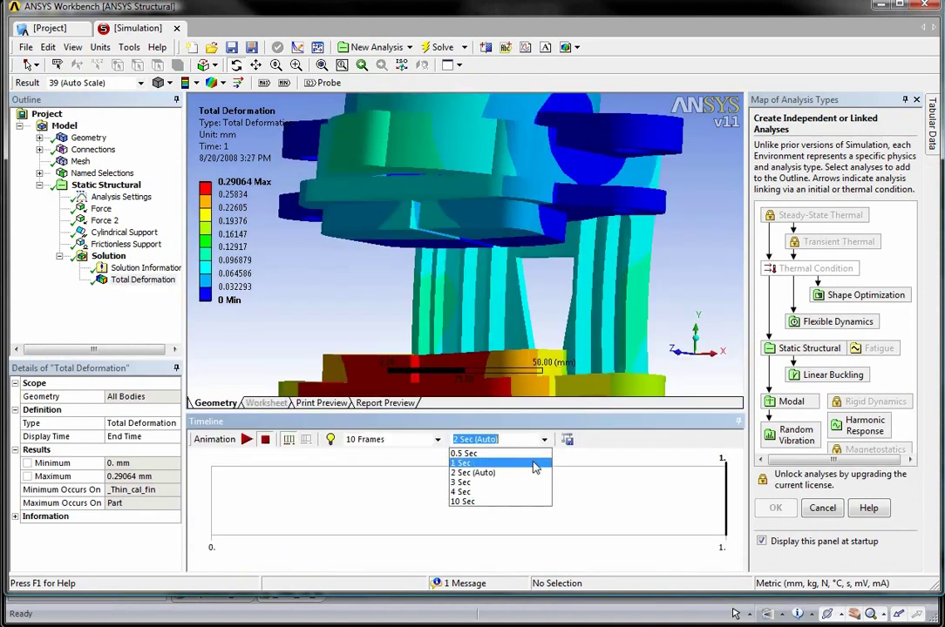
left_click(529, 497)
left_click(436, 440)
left_click(400, 482)
left_click(246, 439)
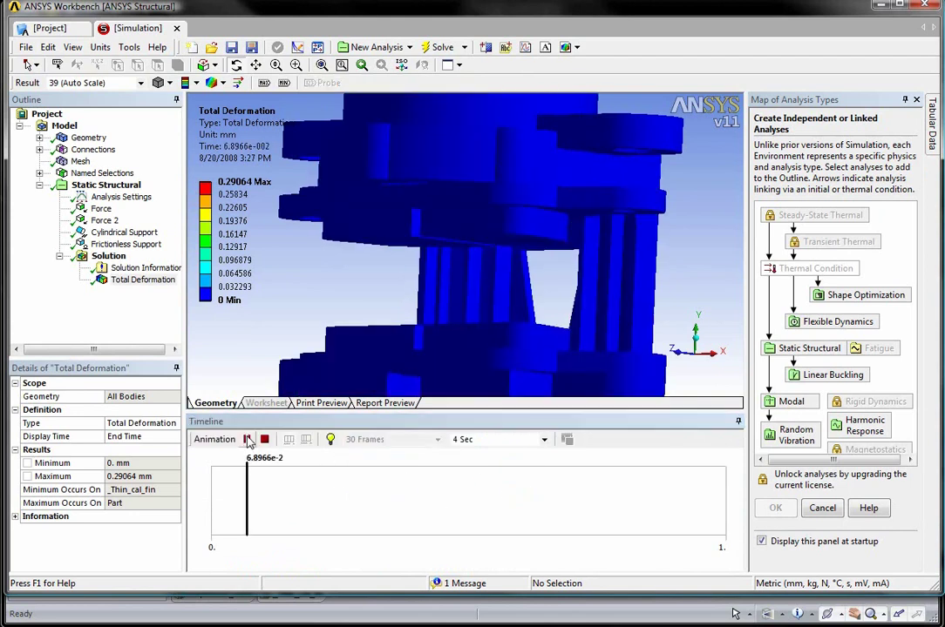
middle_click_drag(307, 323, 324, 269)
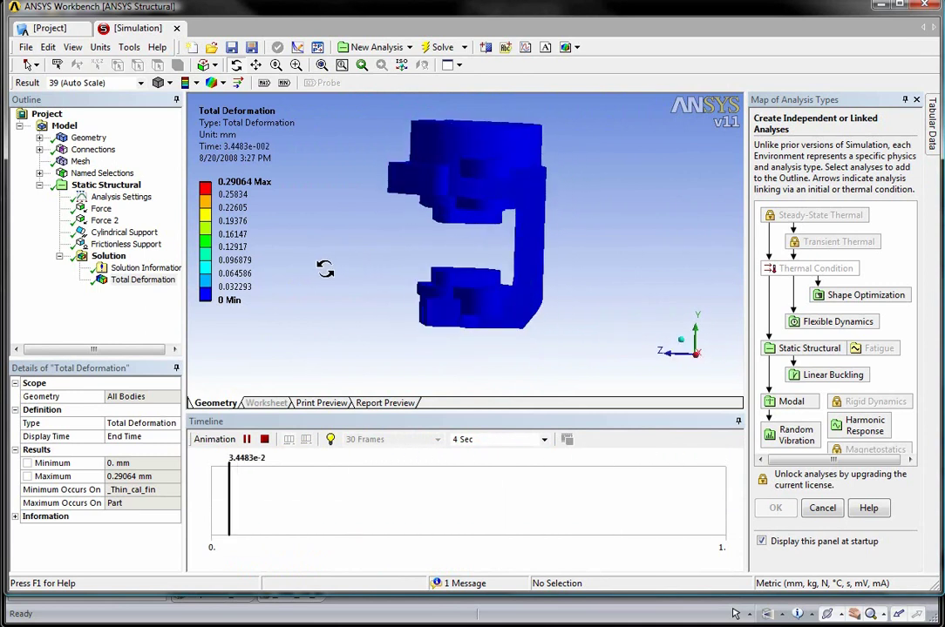
left_click(247, 439)
- Redisplay the Total Deformation result at its end time and show the caliper in an angled view
left_click(122, 281)
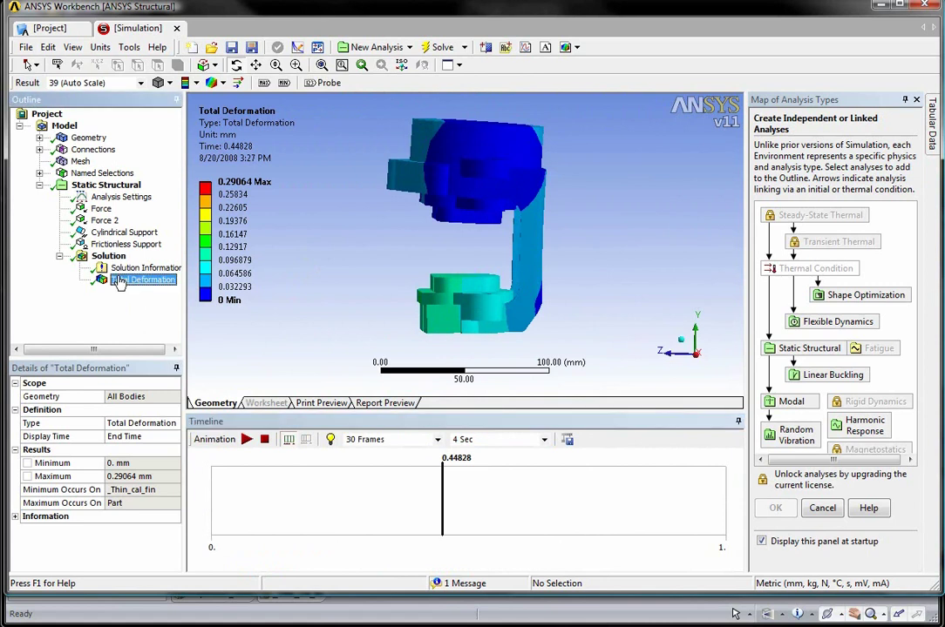
left_click(108, 257)
left_click(139, 280)
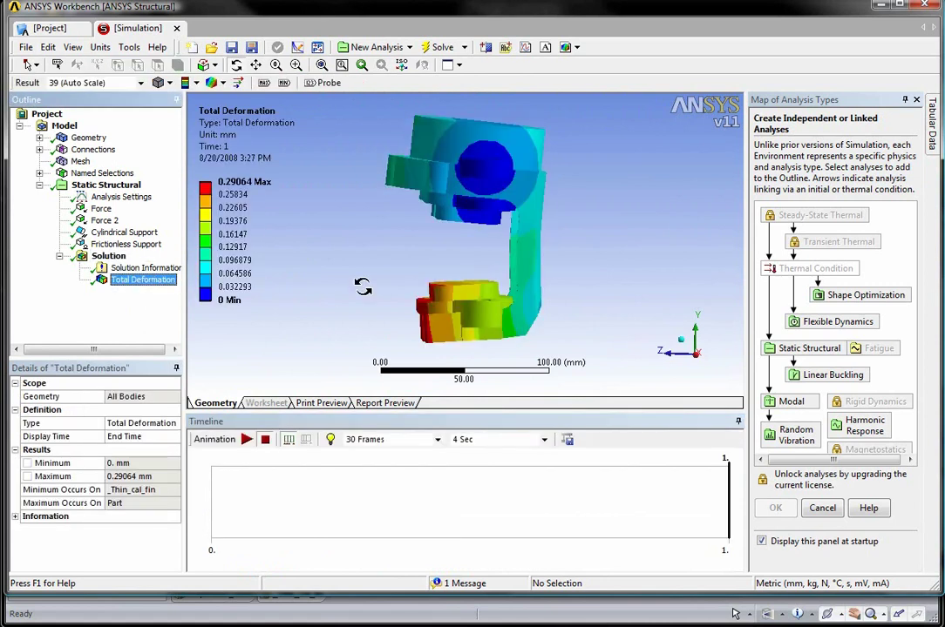
middle_click_drag(367, 295, 430, 301)
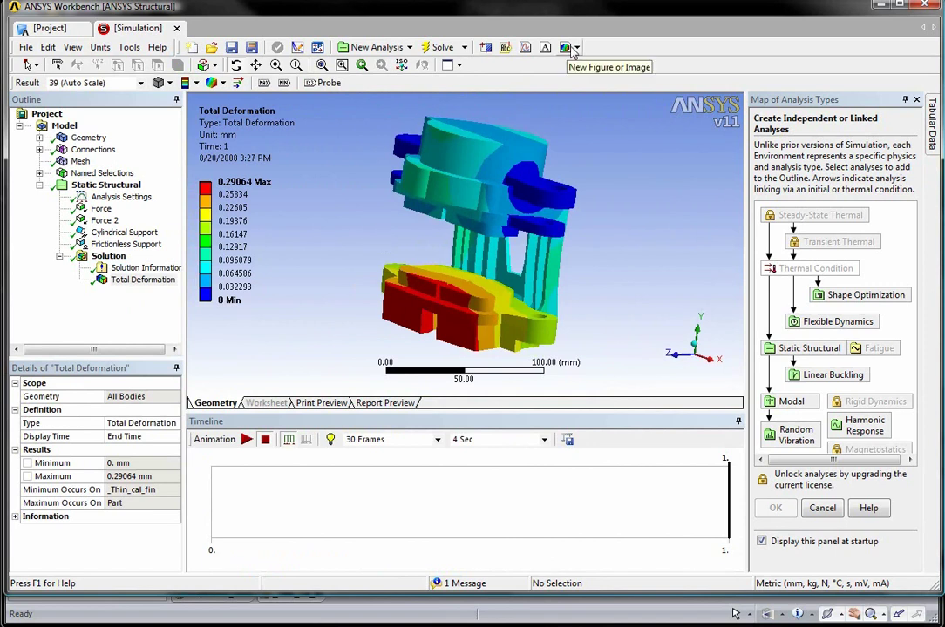
- Export the Total Deformation view to an image file named result.png in the final files folder
left_click(576, 47)
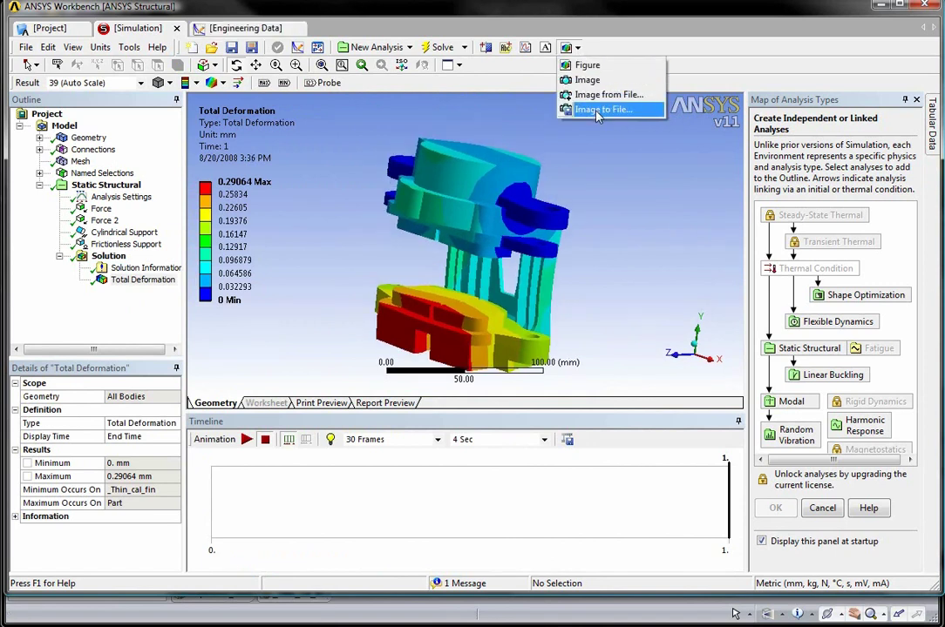
left_click(600, 109)
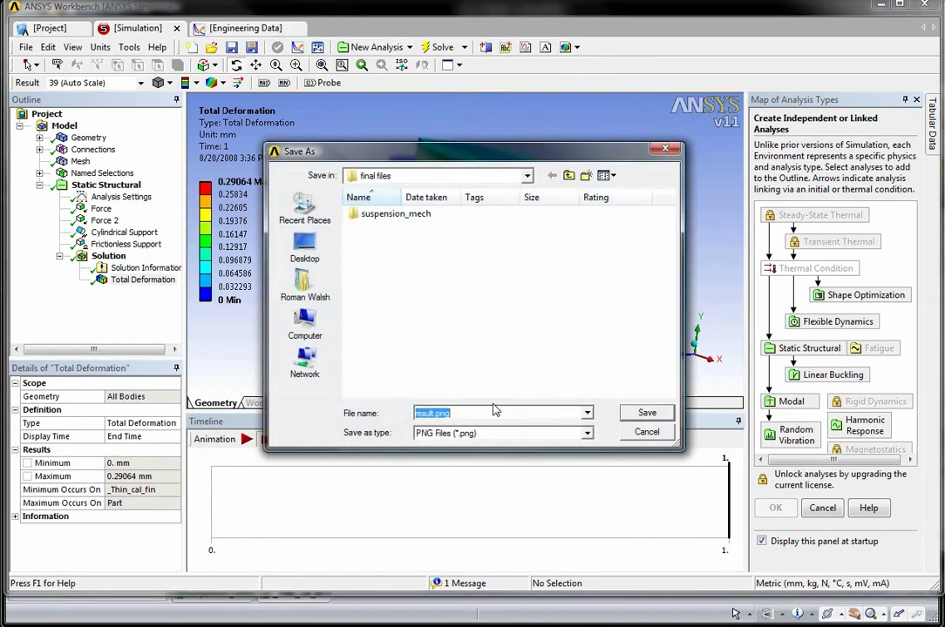
left_click(645, 413)
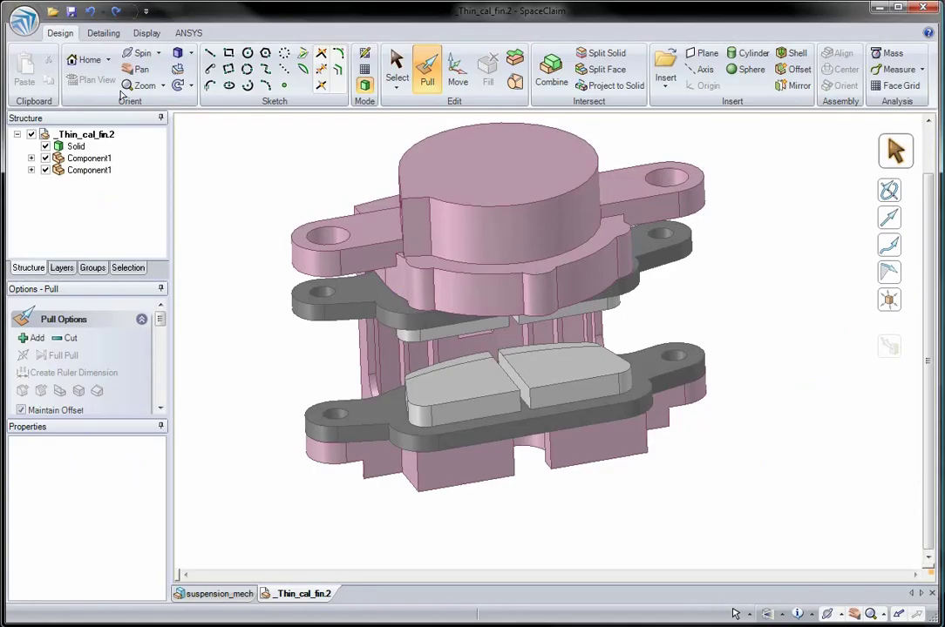
- Switch to SpaceClaim and save the modified caliper design as a new version
left_click(24, 19)
mouse_move(49, 158)
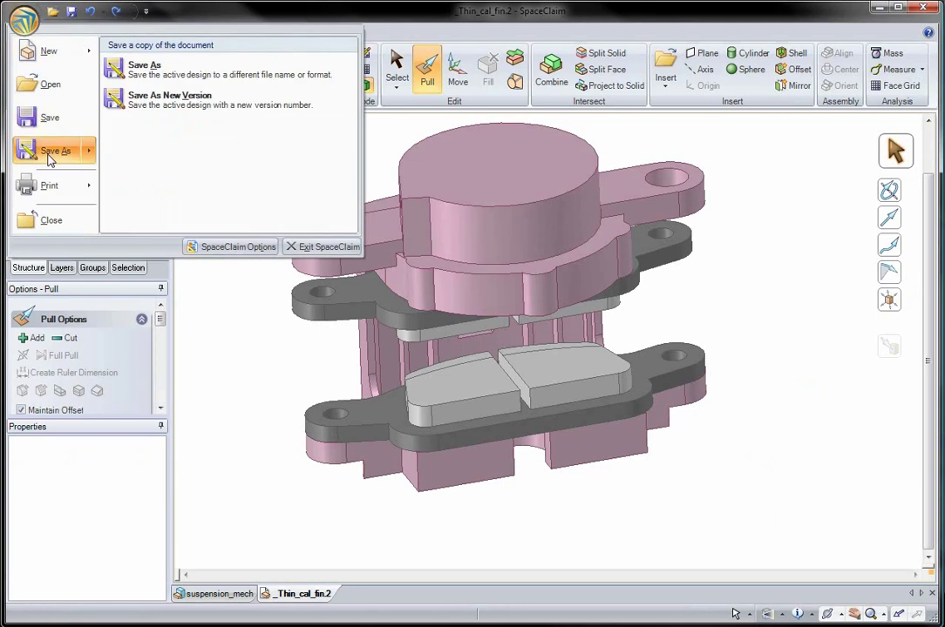
left_click(148, 103)
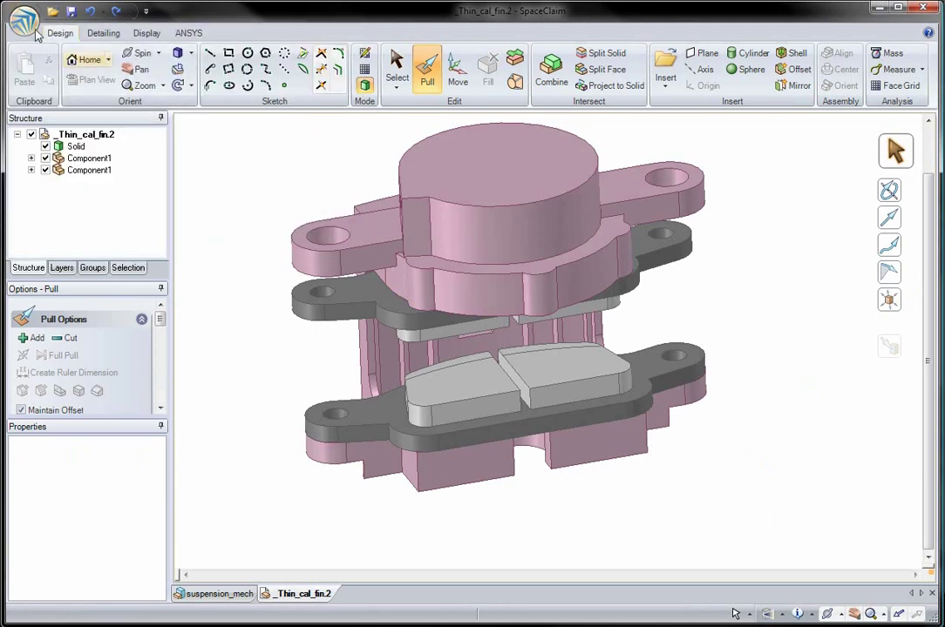
- Create a 3D Markup document of the caliper design and insert _Thin_cal_fin.scdoc for comparison
left_click(28, 24)
mouse_move(49, 51)
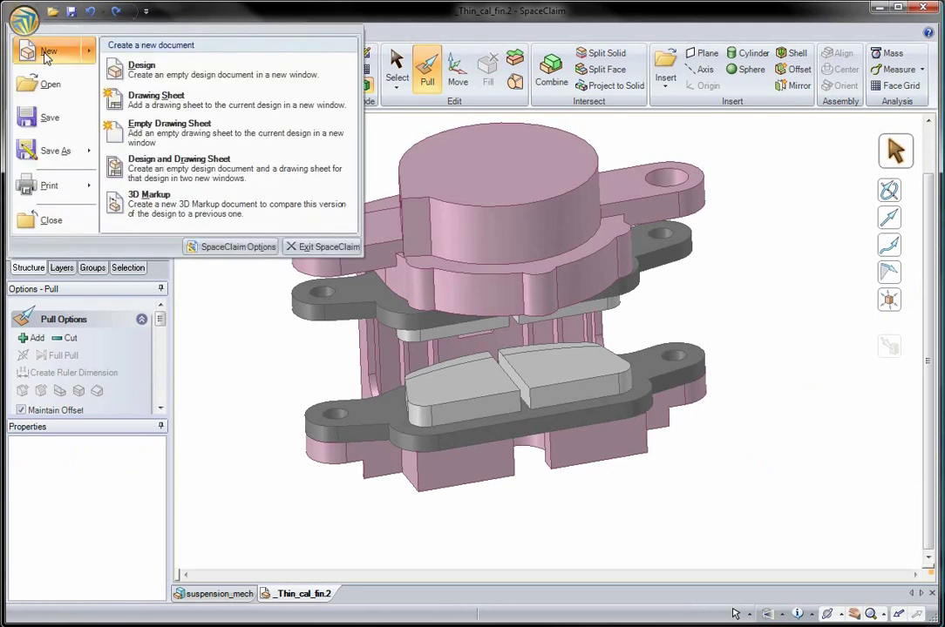
left_click(150, 206)
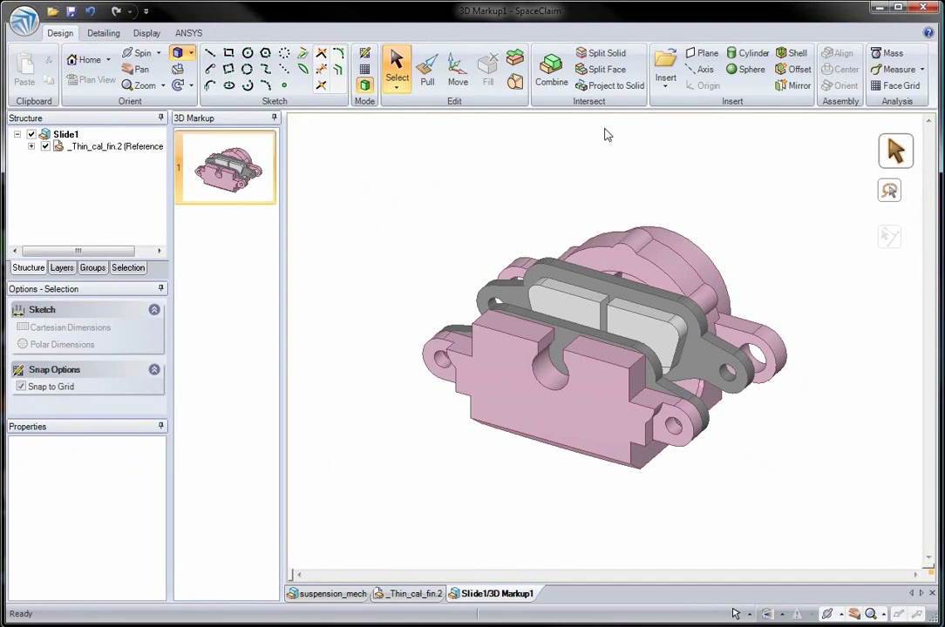
left_click(664, 71)
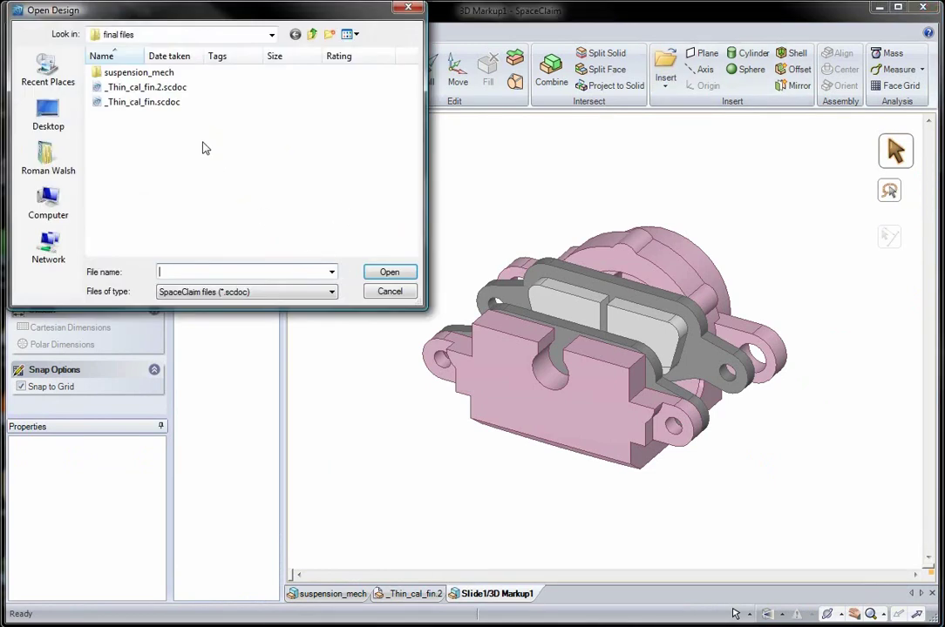
double_click(162, 102)
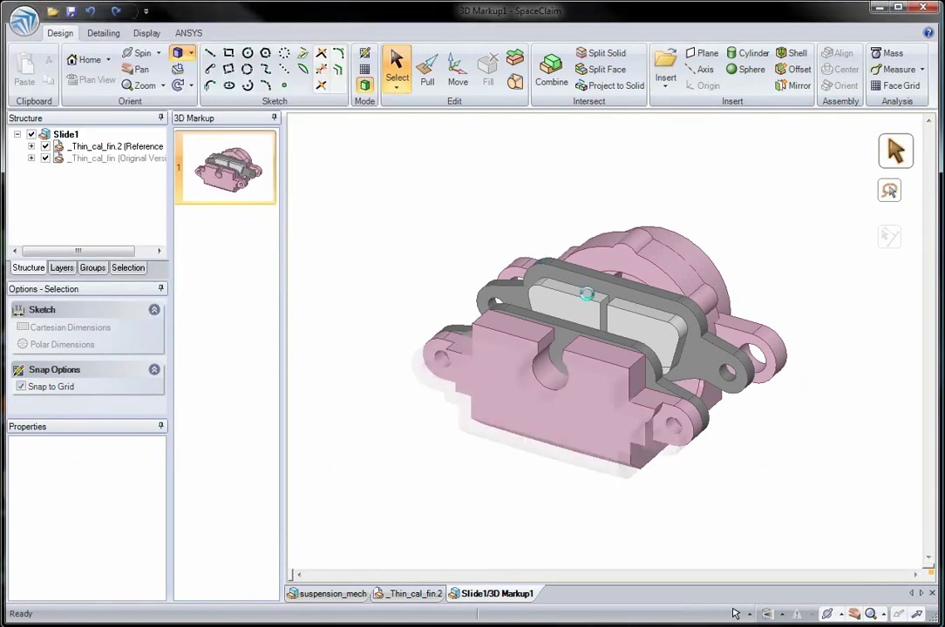
- Move the transparent original caliper away from the reference design so the two versions stand side by side
left_click_drag(620, 360, 349, 226)
middle_click_drag(511, 357, 478, 311)
middle_click_drag(538, 338, 659, 420, "shift")
left_click_drag(547, 296, 519, 269)
left_click(392, 209)
- Color the changed faces in the markup and hide both Component1 brake pads of _Thin_cal_fin.2
left_click(103, 32)
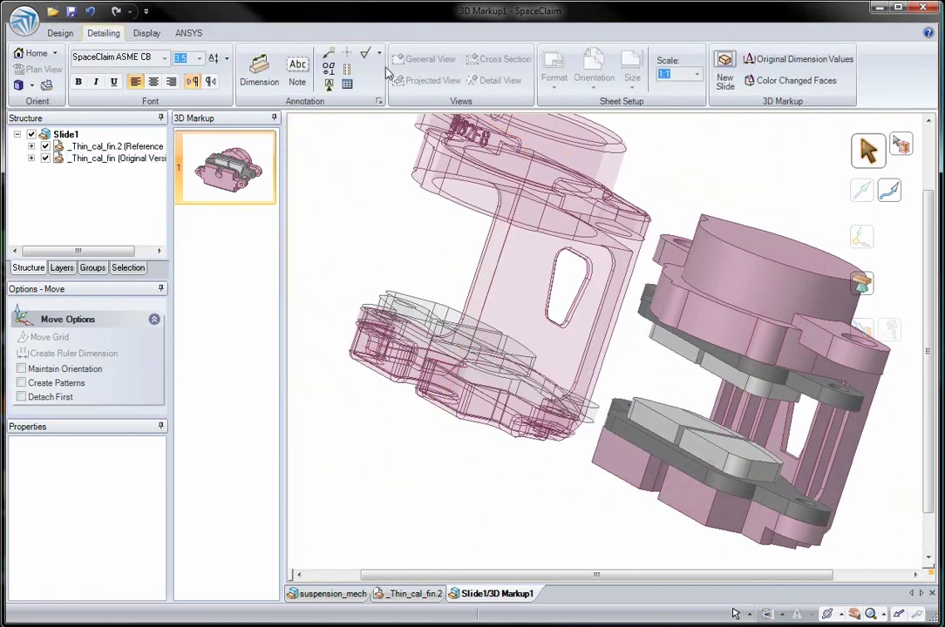
left_click(785, 80)
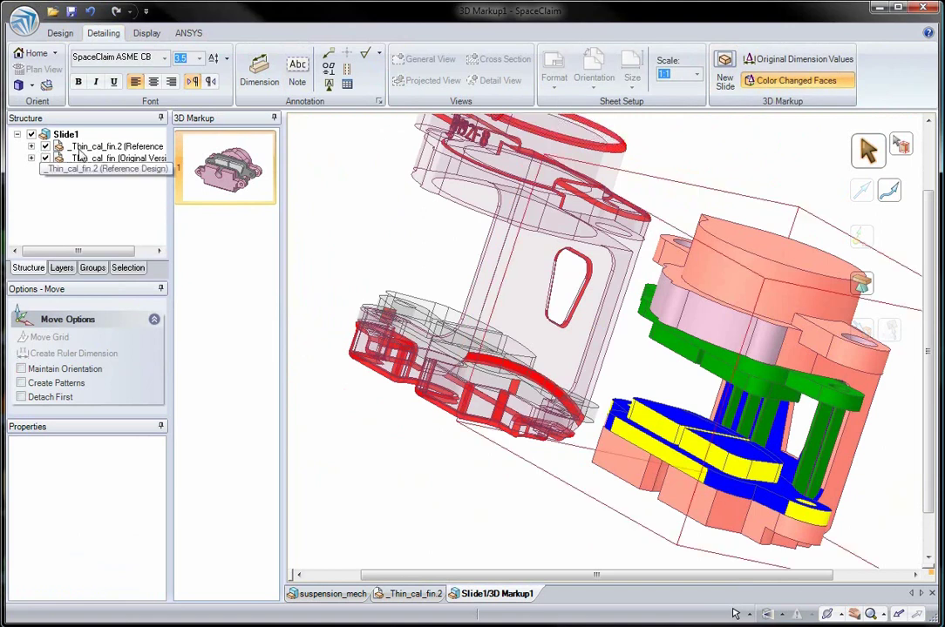
left_click(31, 147)
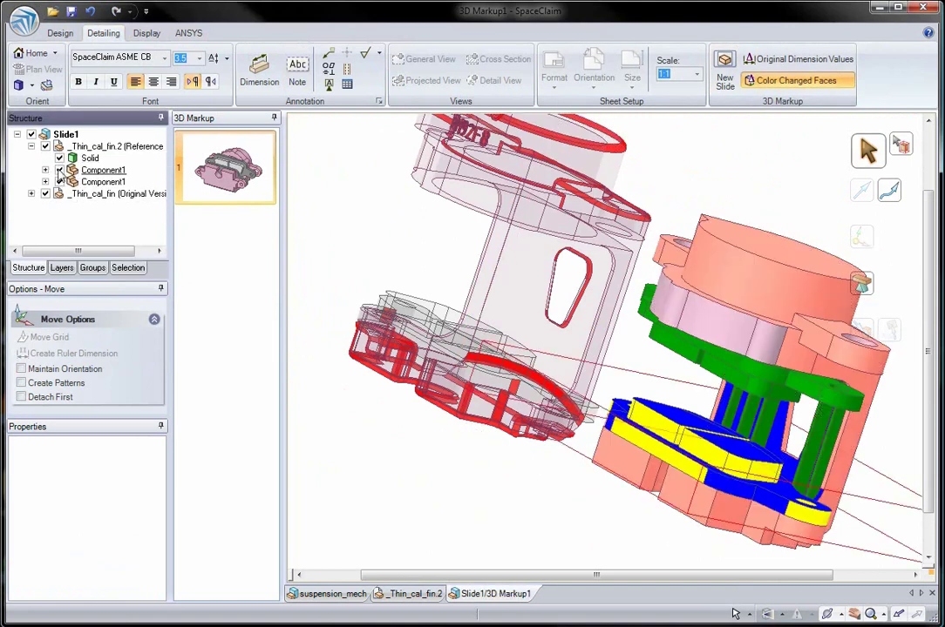
left_click(59, 170)
scroll(246, 48, "up", 1)
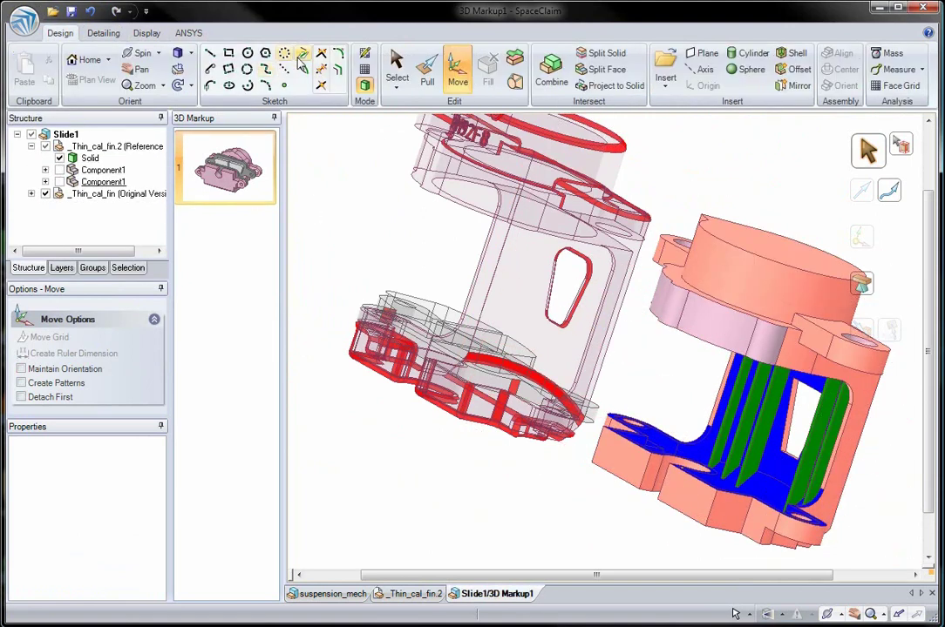
- Dimension the modified caliper in the markup between its lower flange and upper cylinder, and dimension the rib thickness
left_click(102, 32)
left_click(254, 72)
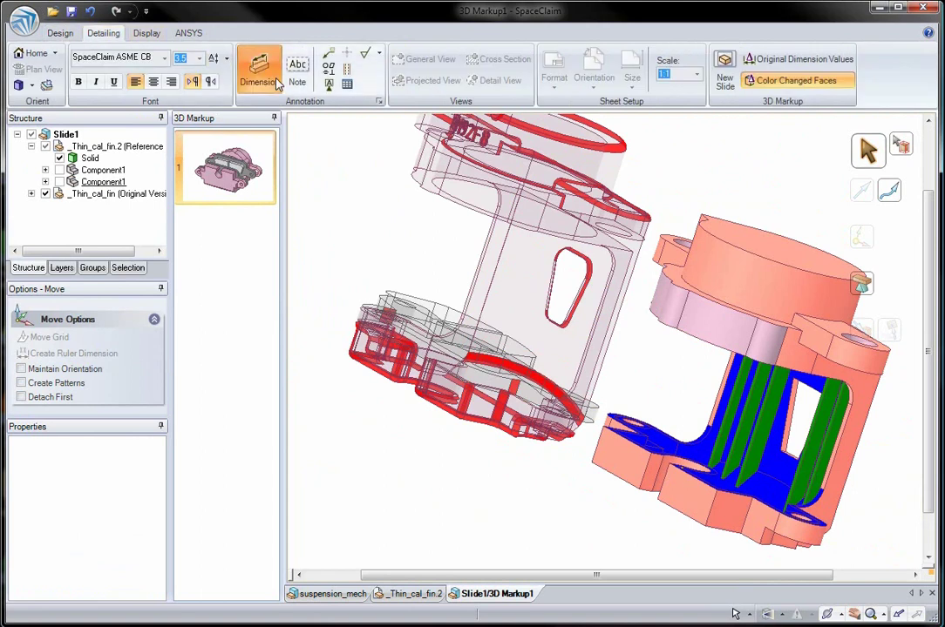
left_click(723, 514)
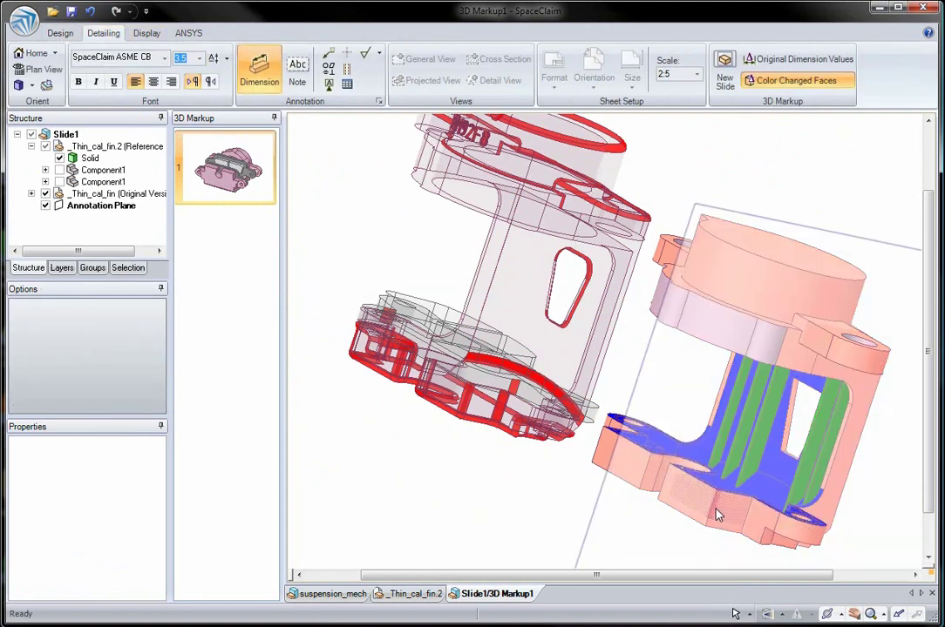
left_click(765, 253)
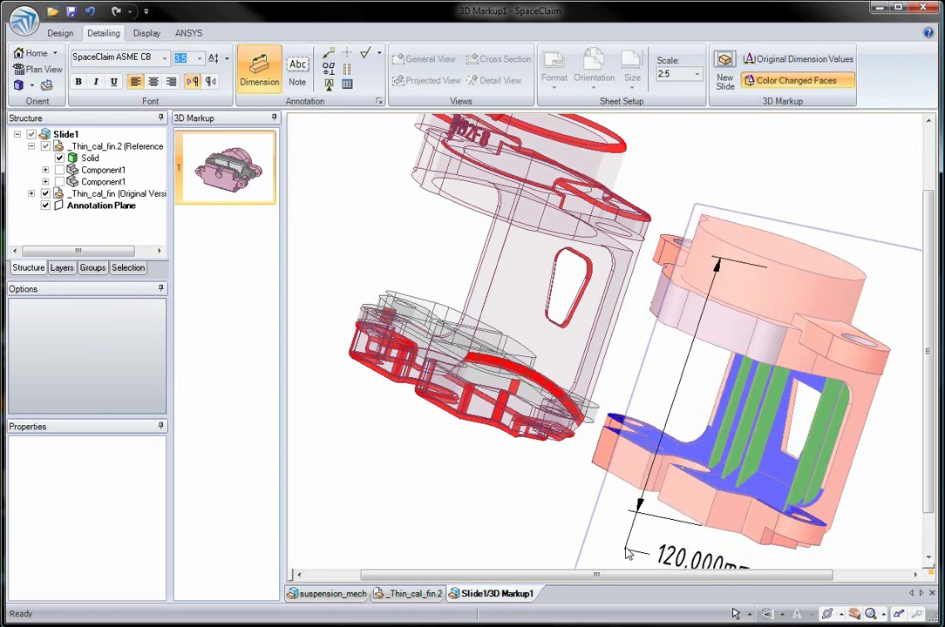
middle_click_drag(623, 547, 604, 468, "shift")
left_click(703, 428)
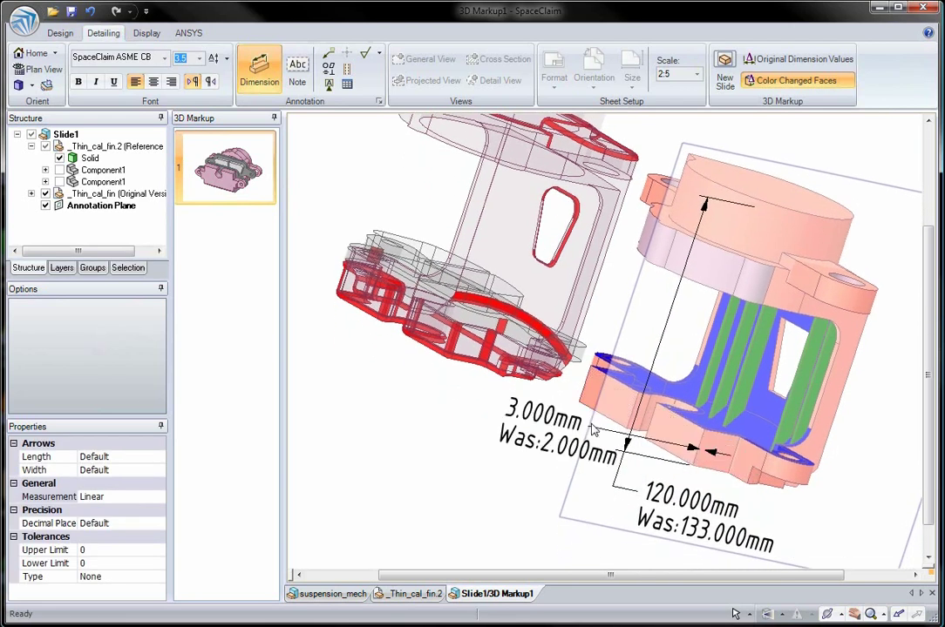
- Add the note "Material Adds Stability" beside the modified caliper, above the thickness dimension
middle_click_drag(549, 408, 490, 388)
left_click(297, 70)
left_click(497, 311)
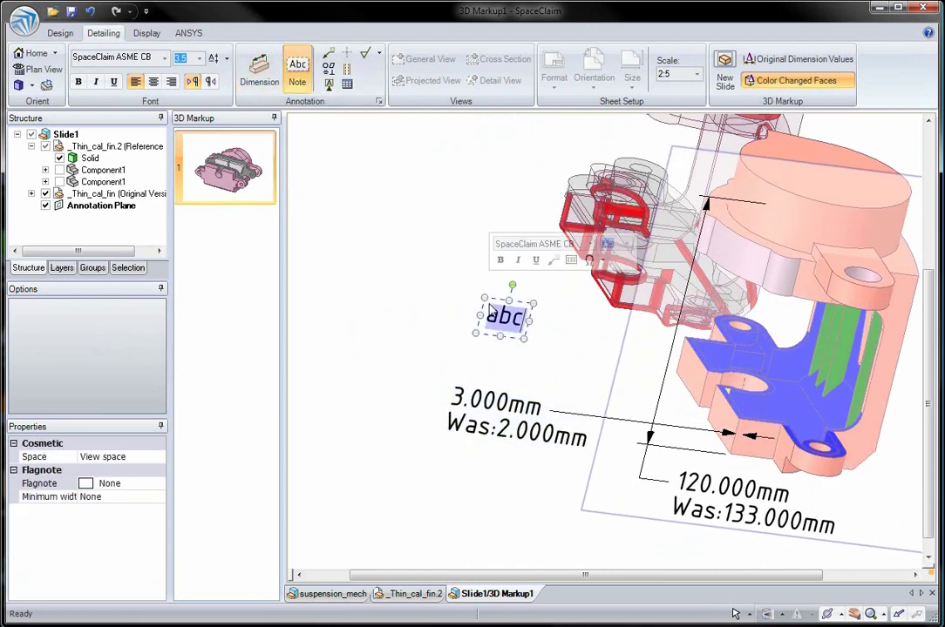
type("Material Adds Stability")
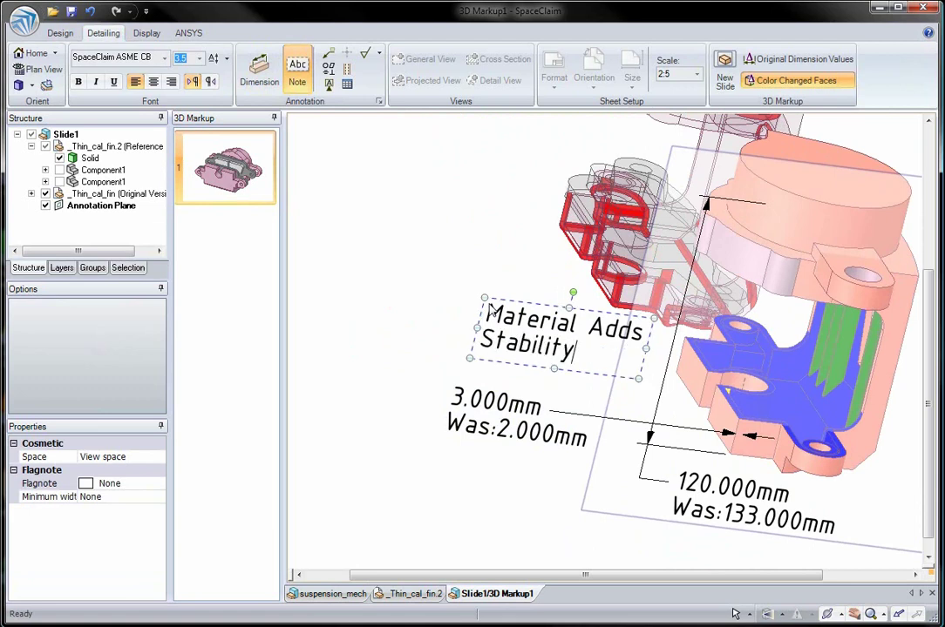
left_click(470, 300)
- Insert the image result.png into the markup slide and place it beside the two caliper versions
middle_click_drag(456, 349, 469, 302, "ctrl")
left_click(60, 33)
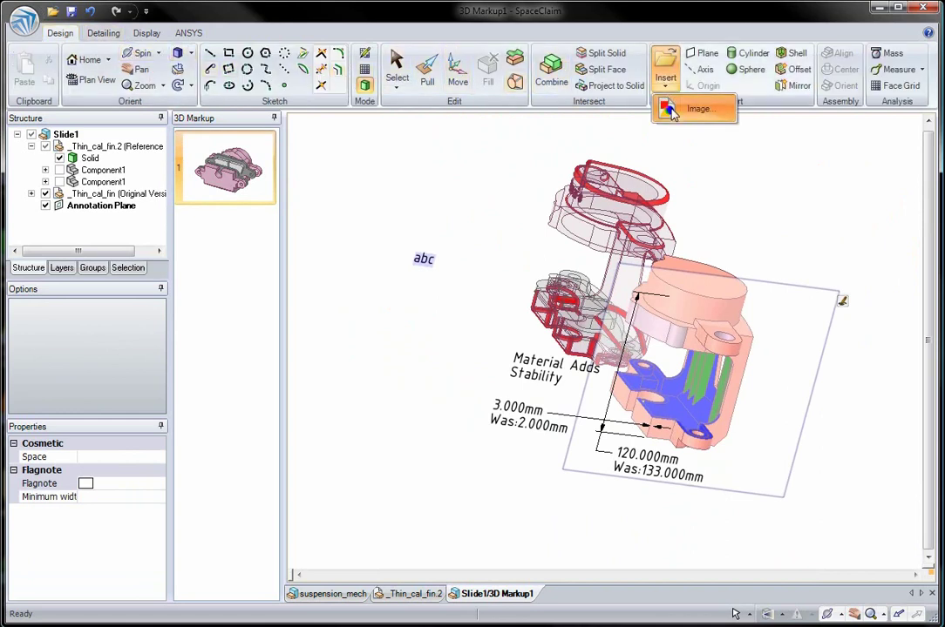
left_click(665, 76)
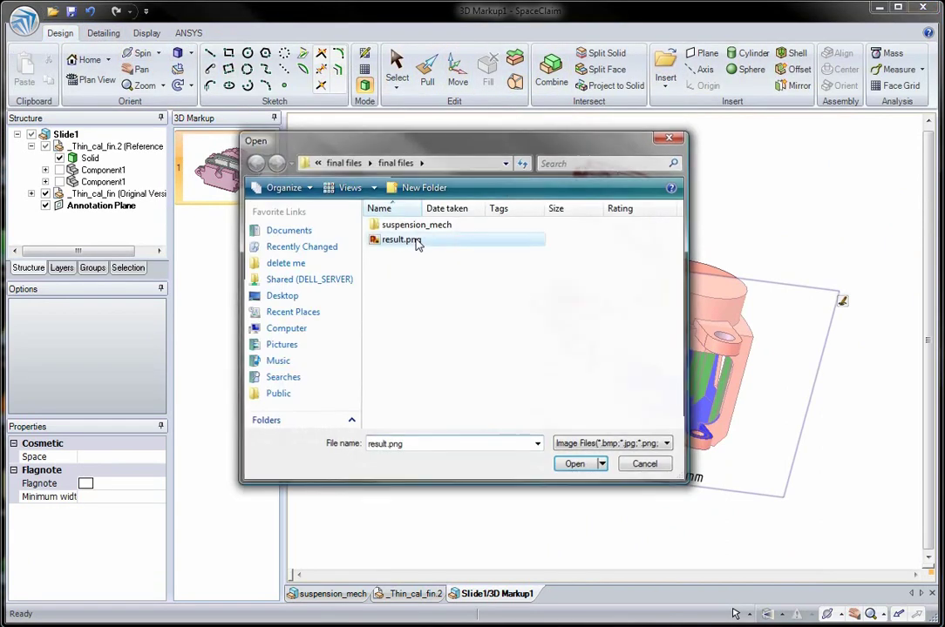
double_click(420, 245)
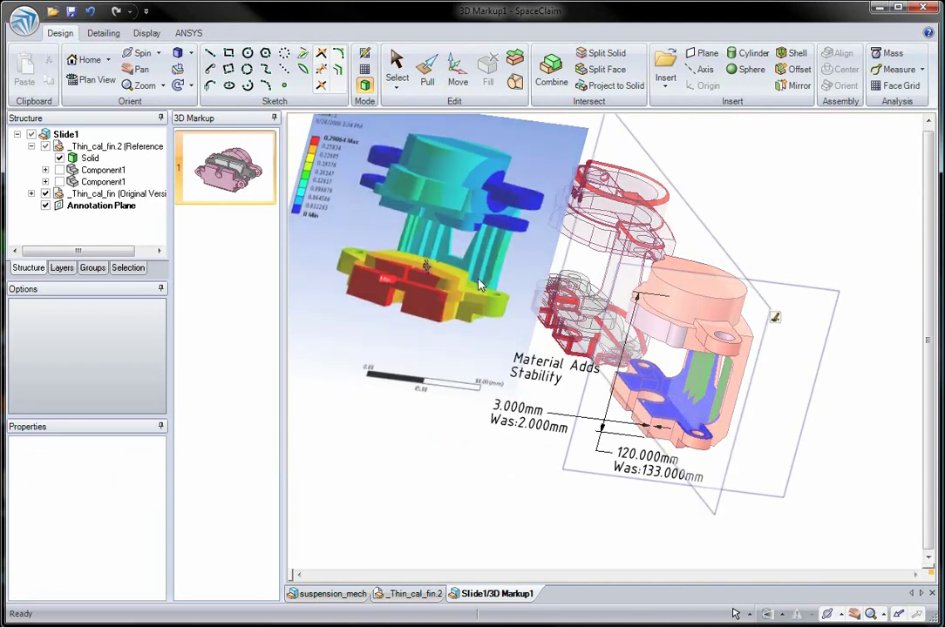
left_click(416, 253)
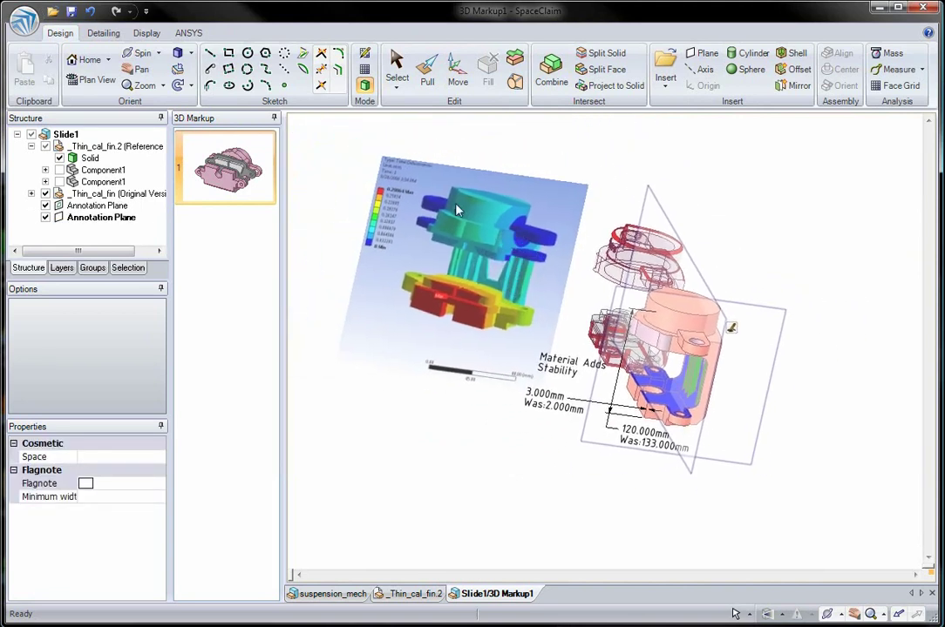